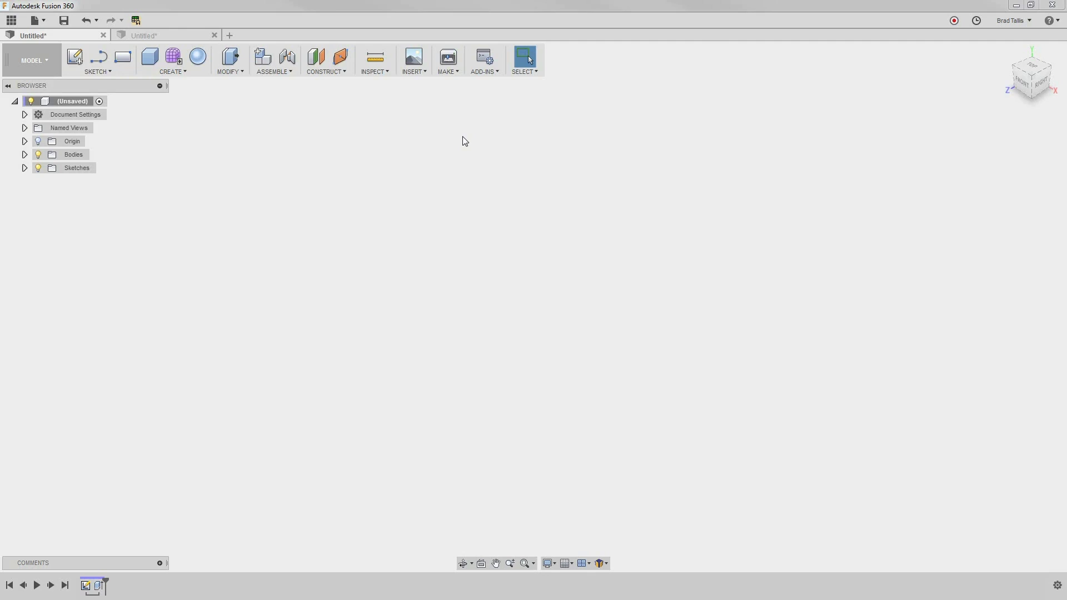
- Switch from the Model workspace to the Sheet Metal workspace
{"action": "left_click", "coordinate": [57, 66]}
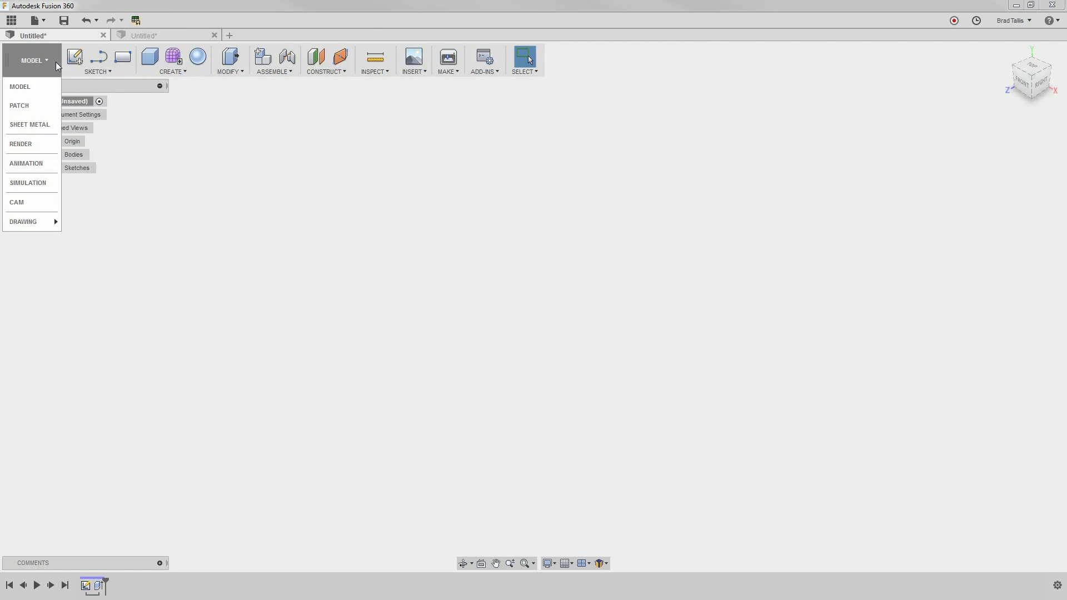
{"action": "left_click", "coordinate": [31, 125]}
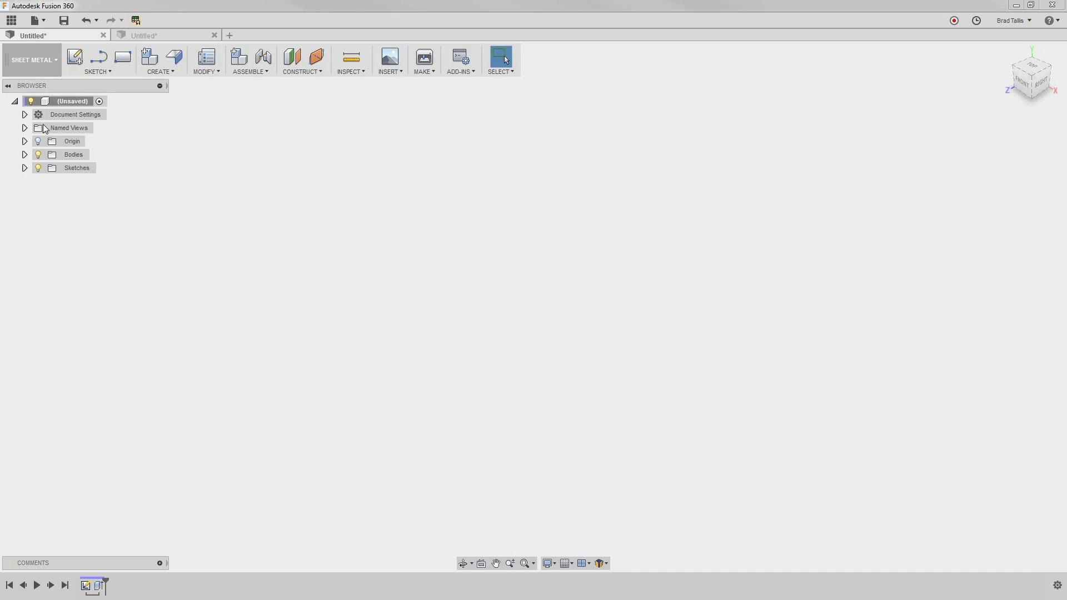
{"action": "left_click", "coordinate": [171, 73]}
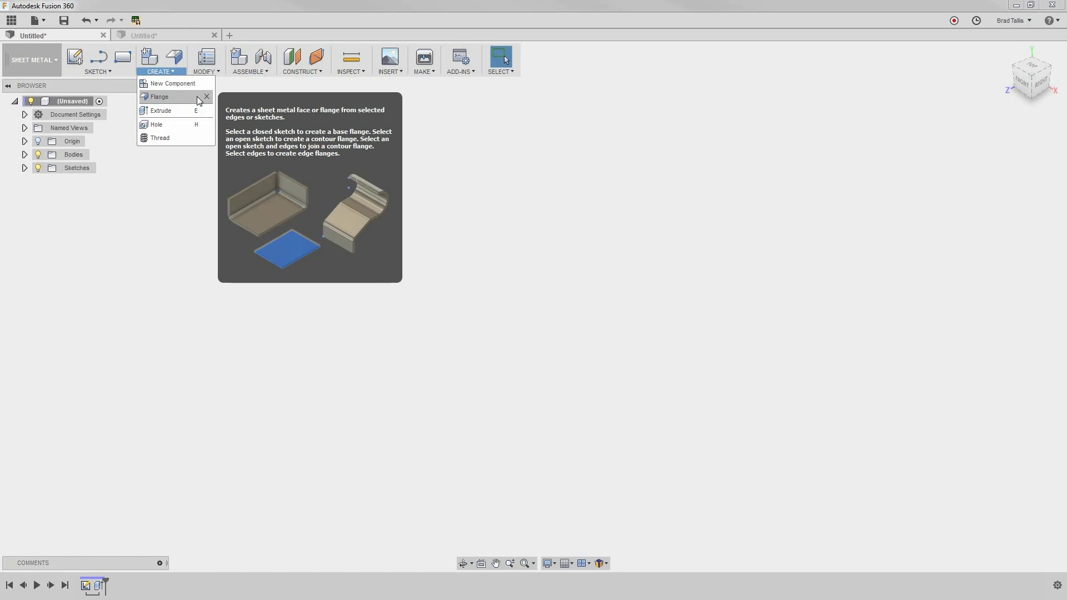
{"action": "left_click", "coordinate": [215, 72]}
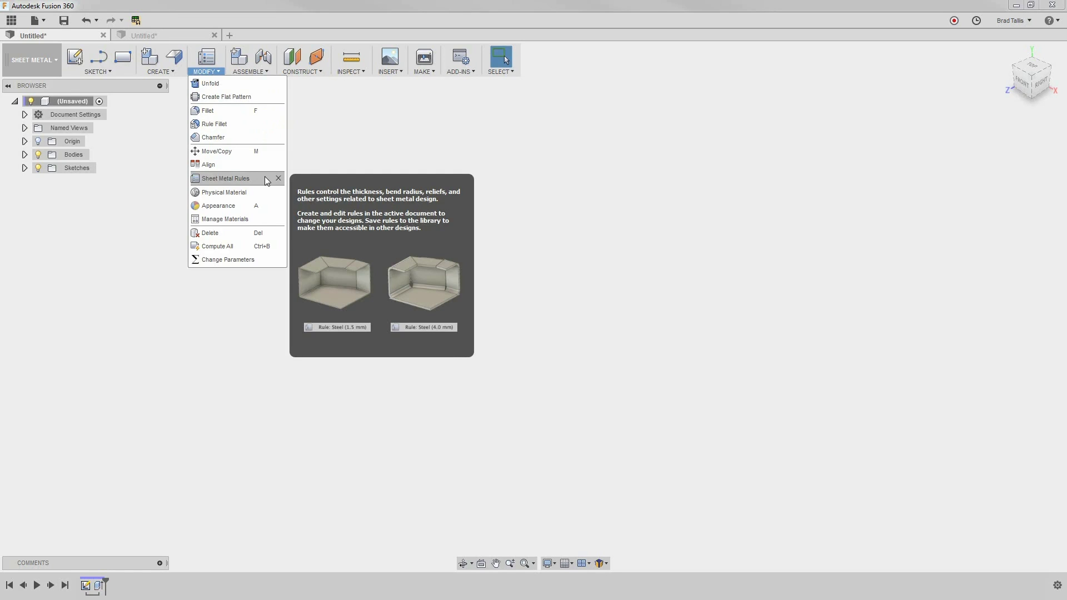
{"action": "left_click", "coordinate": [327, 156]}
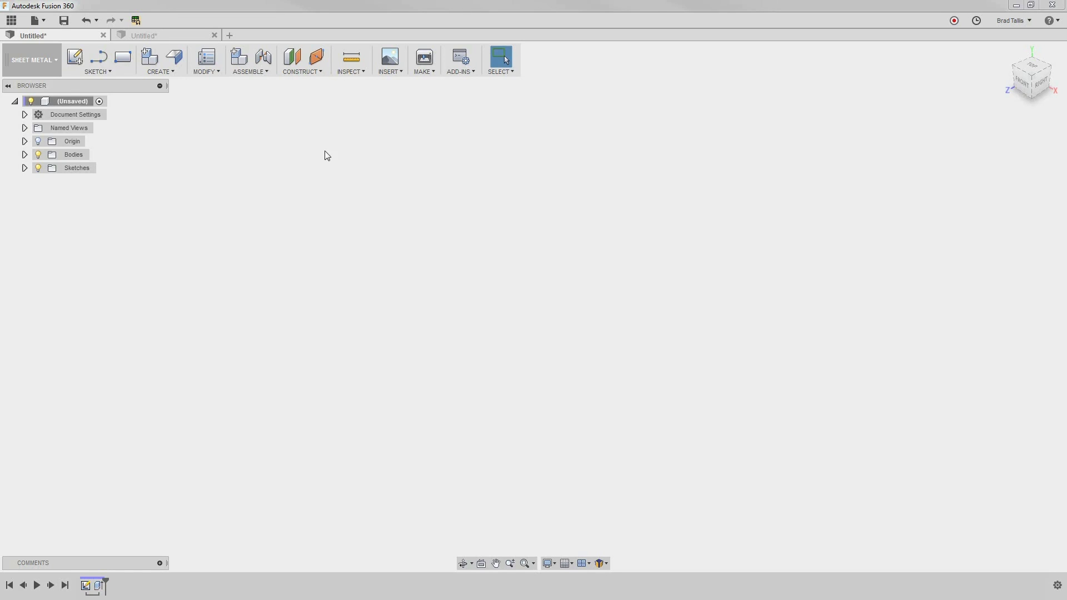
- Create an empty, activated sheet metal component named Outlet Box using the Steel (in) rule
{"action": "left_click", "coordinate": [146, 61]}
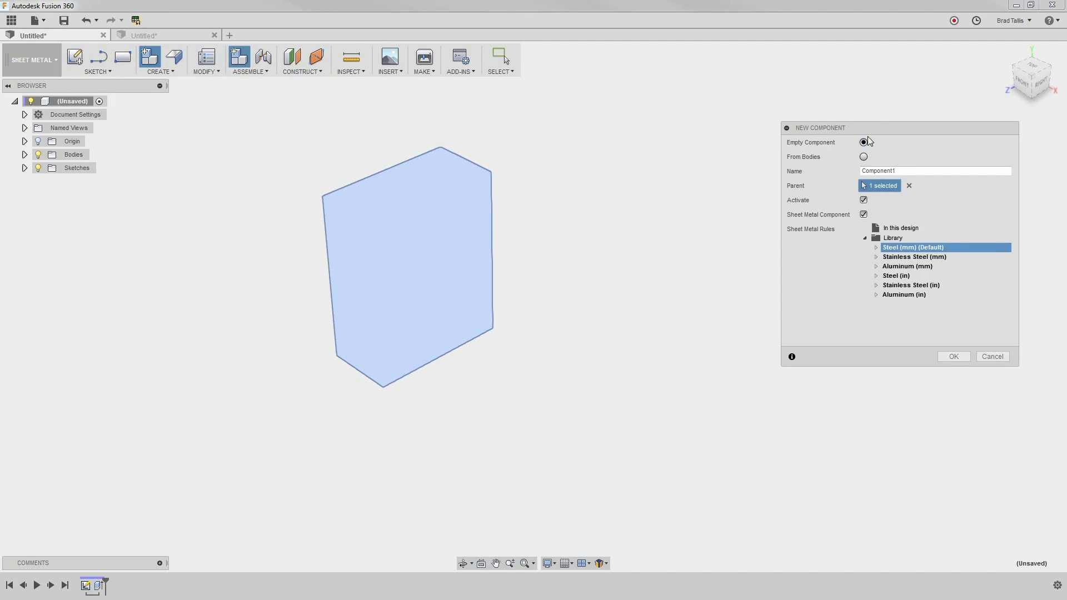
{"action": "left_click_drag", "start_coordinate": [882, 132], "coordinate": [641, 139]}
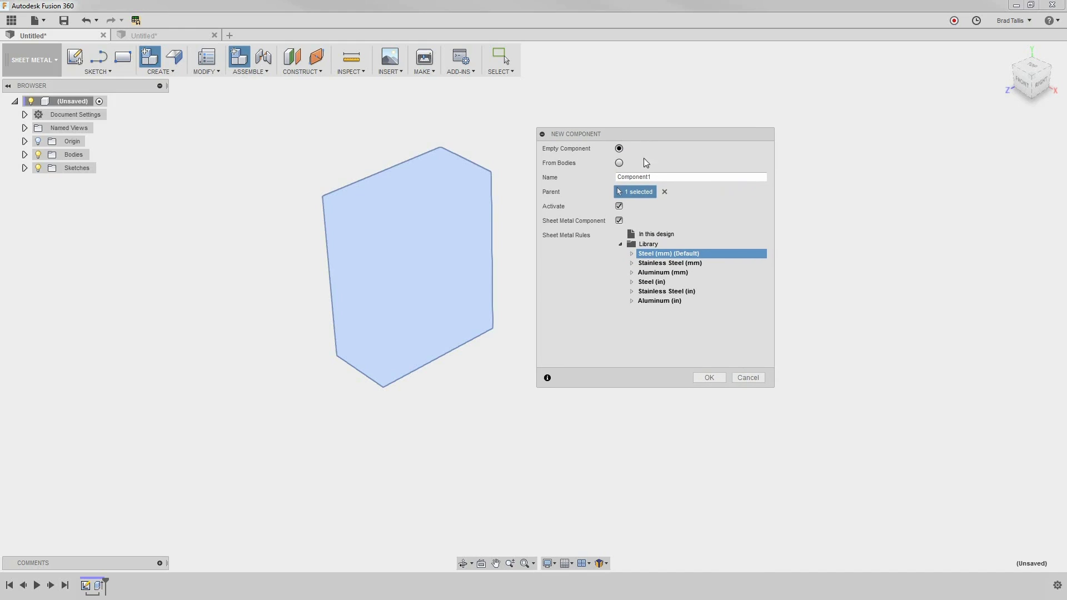
{"action": "left_click_drag", "start_coordinate": [667, 176], "coordinate": [606, 169]}
{"action": "type", "text": "Outlet Box"}
{"action": "left_click", "coordinate": [649, 283]}
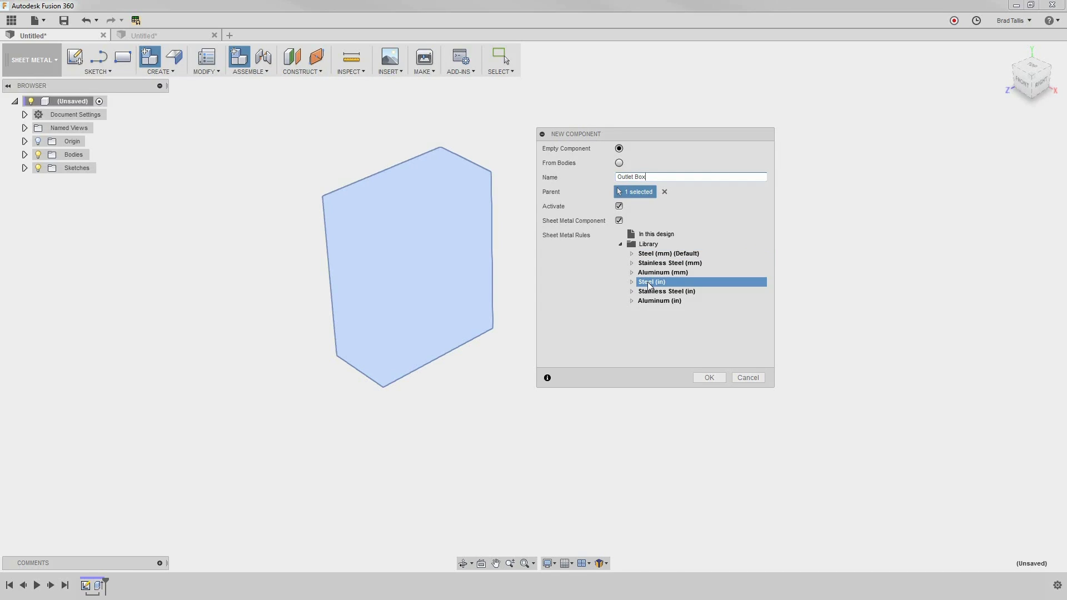
{"action": "left_click", "coordinate": [709, 375]}
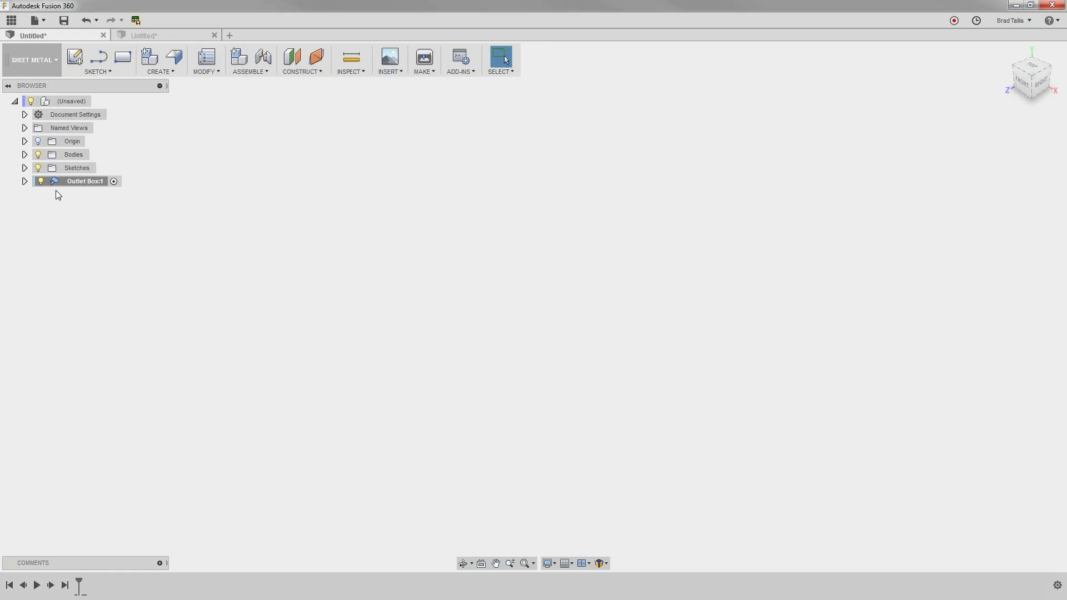
- Sketch a center rectangle 3 in wide and 2 in high at the origin on the horizontal plane and finish the sketch
{"action": "left_click", "coordinate": [123, 58]}
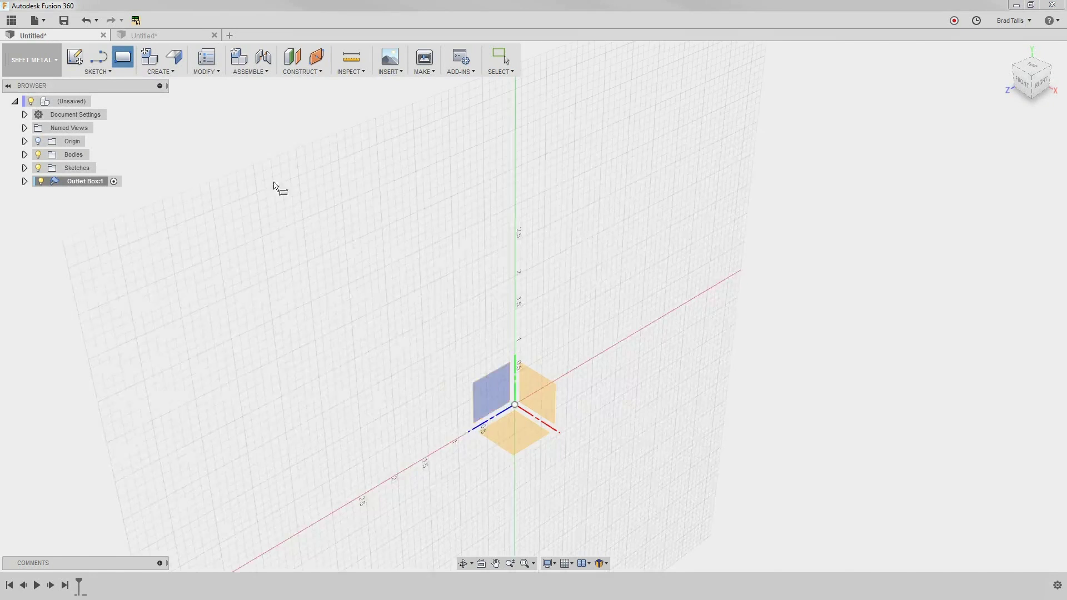
{"action": "left_click", "coordinate": [507, 433]}
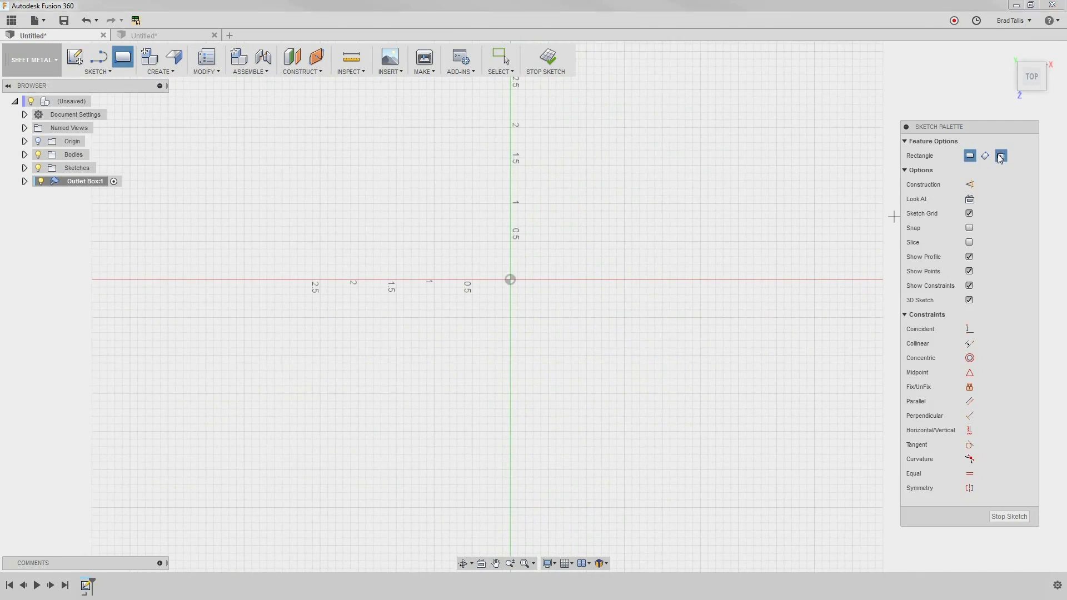
{"action": "left_click", "coordinate": [509, 279]}
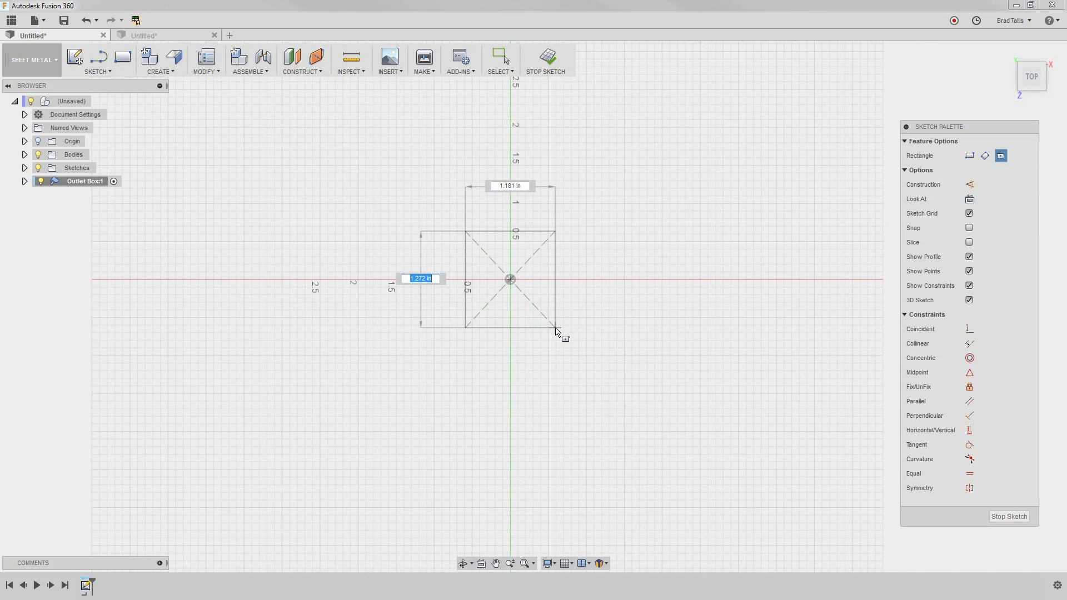
{"action": "type", "text": "2"}
{"action": "key", "text": "Tab"}
{"action": "type", "text": "3"}
{"action": "key", "text": "Tab"}
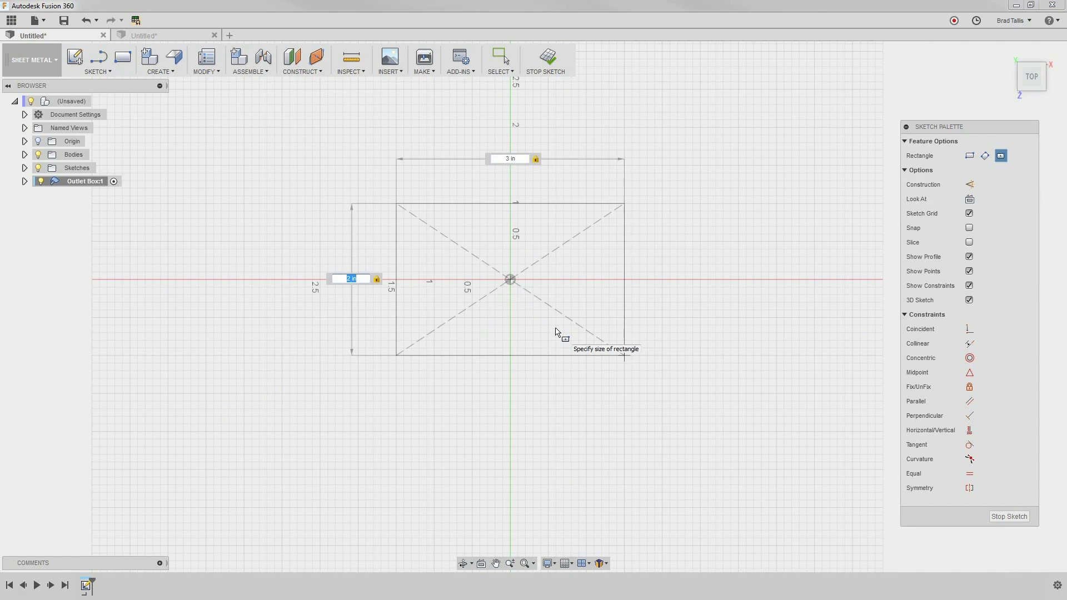
{"action": "key", "text": "Return"}
{"action": "key", "text": "Escape"}
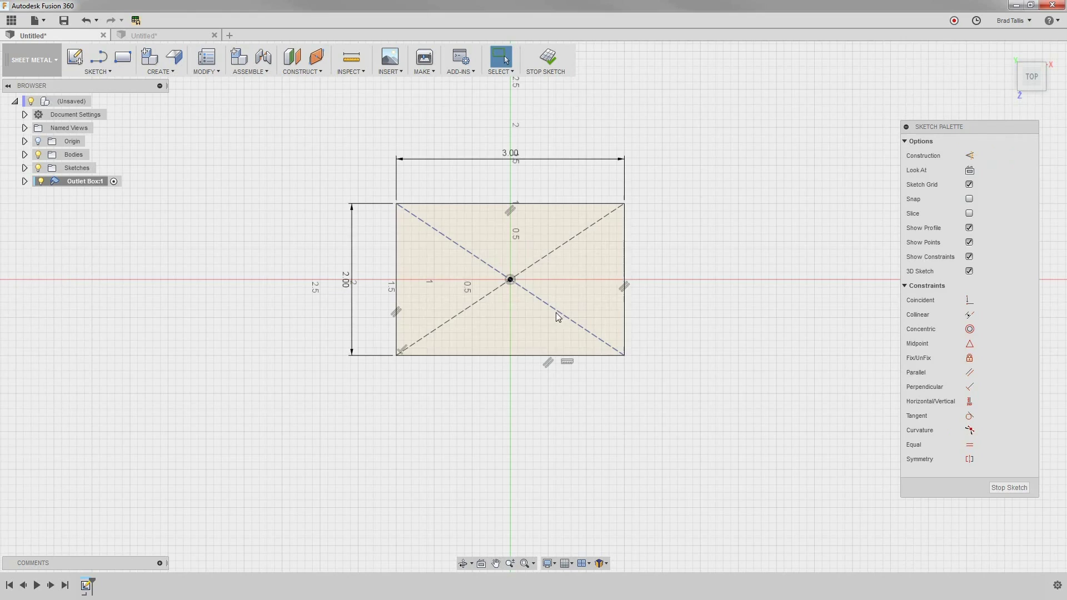
{"action": "left_click", "coordinate": [549, 73]}
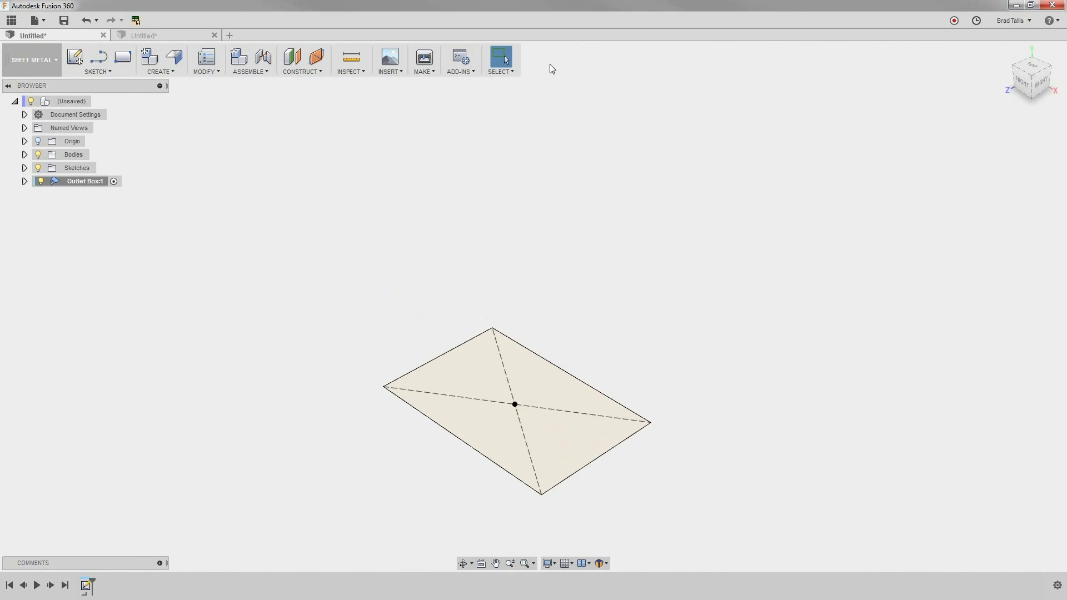
- Create a base flange as a new body from the rectangle profile, with its thickness on Side 1
{"action": "middle_click_drag", "start_coordinate": [540, 282], "coordinate": [484, 219]}
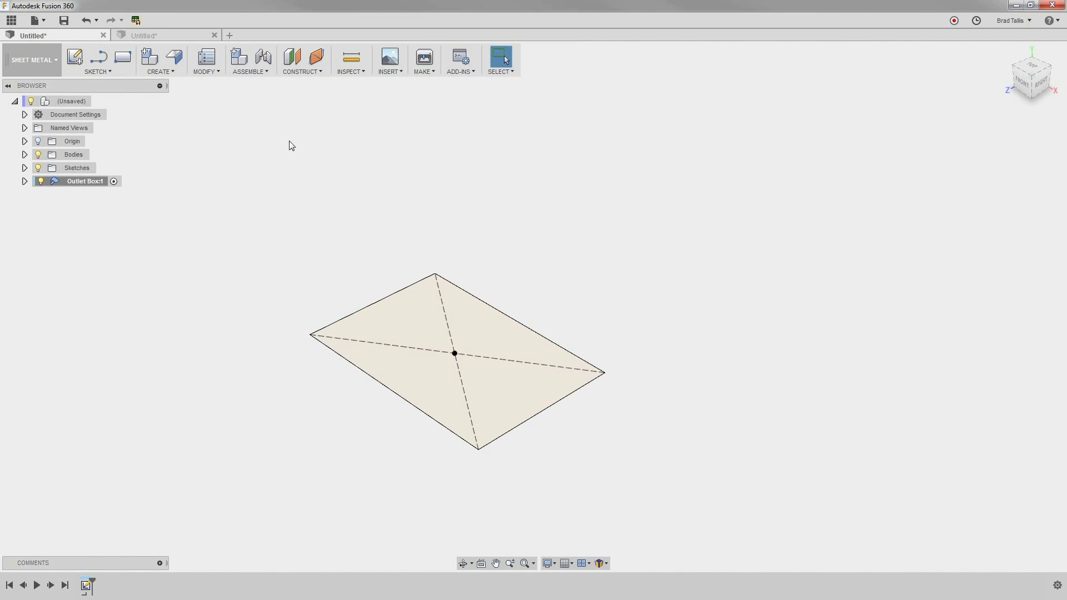
{"action": "left_click", "coordinate": [182, 63]}
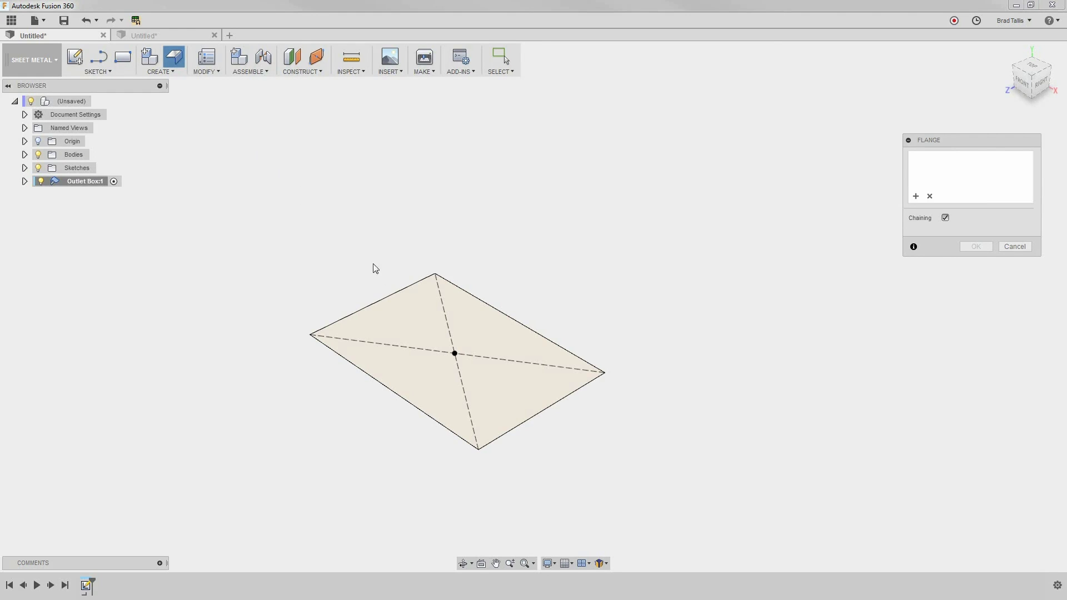
{"action": "left_click", "coordinate": [413, 308]}
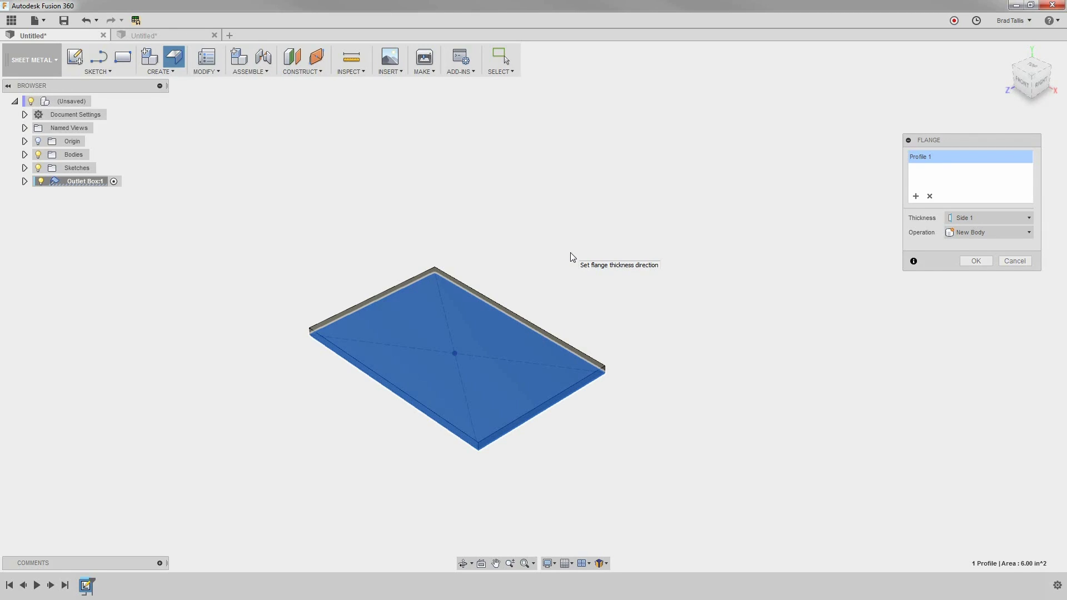
{"action": "left_click", "coordinate": [992, 220]}
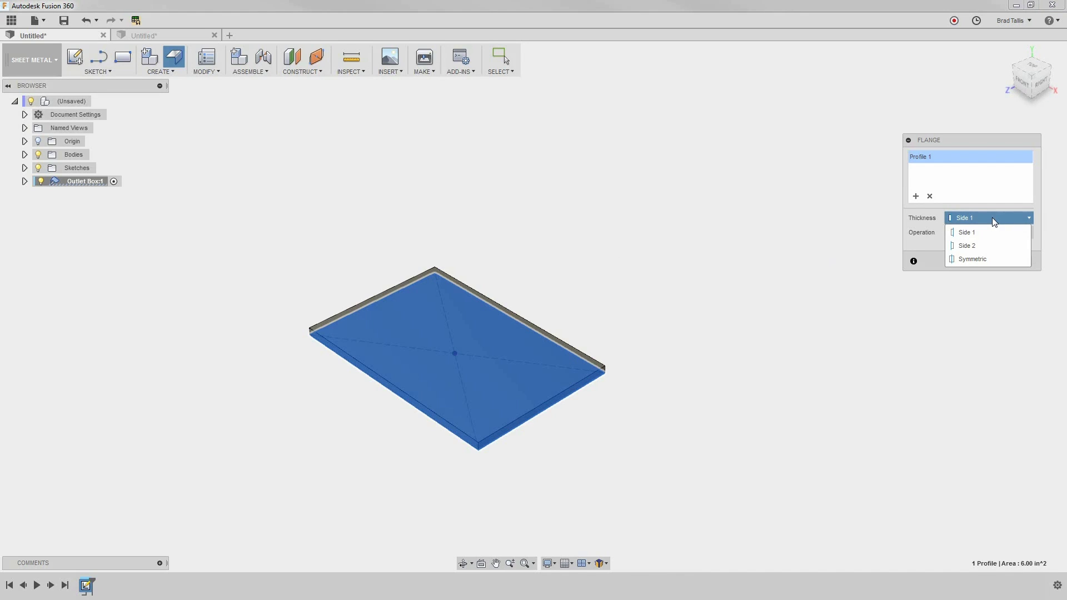
{"action": "left_click", "coordinate": [988, 248]}
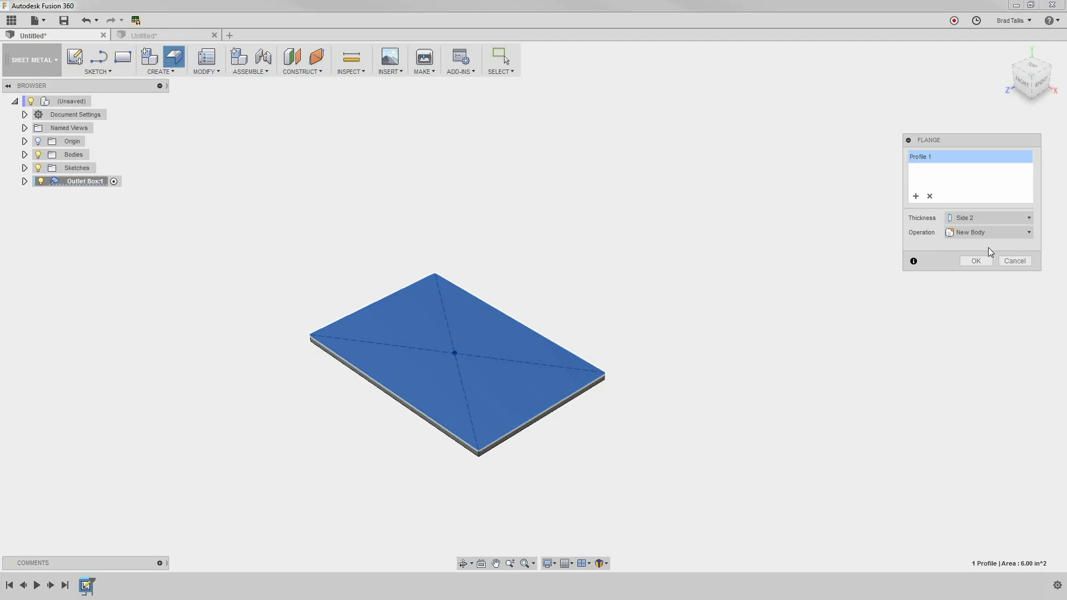
{"action": "left_click", "coordinate": [999, 218]}
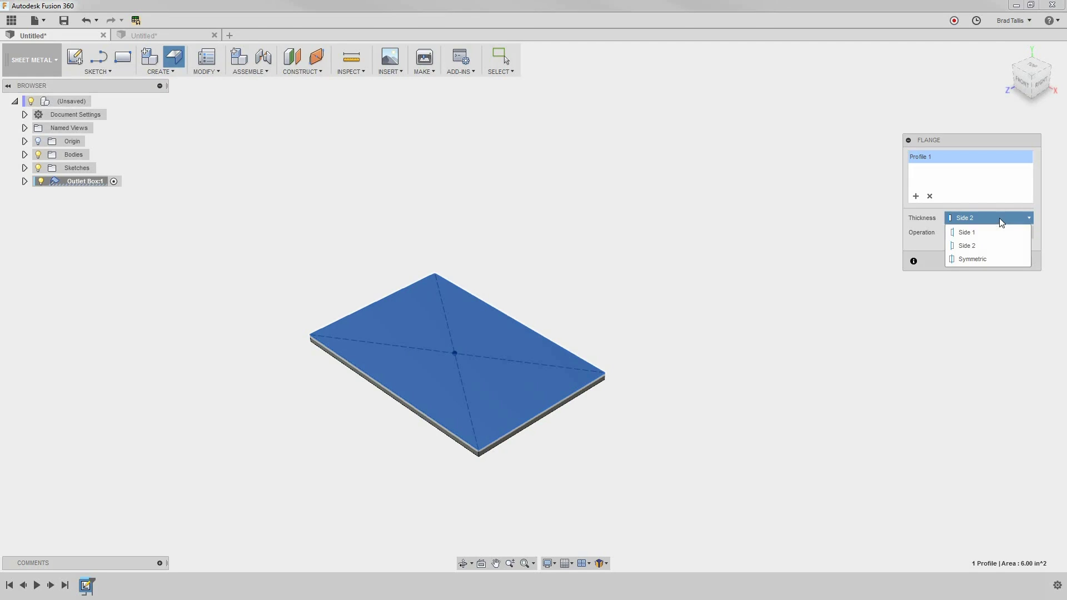
{"action": "left_click", "coordinate": [985, 261]}
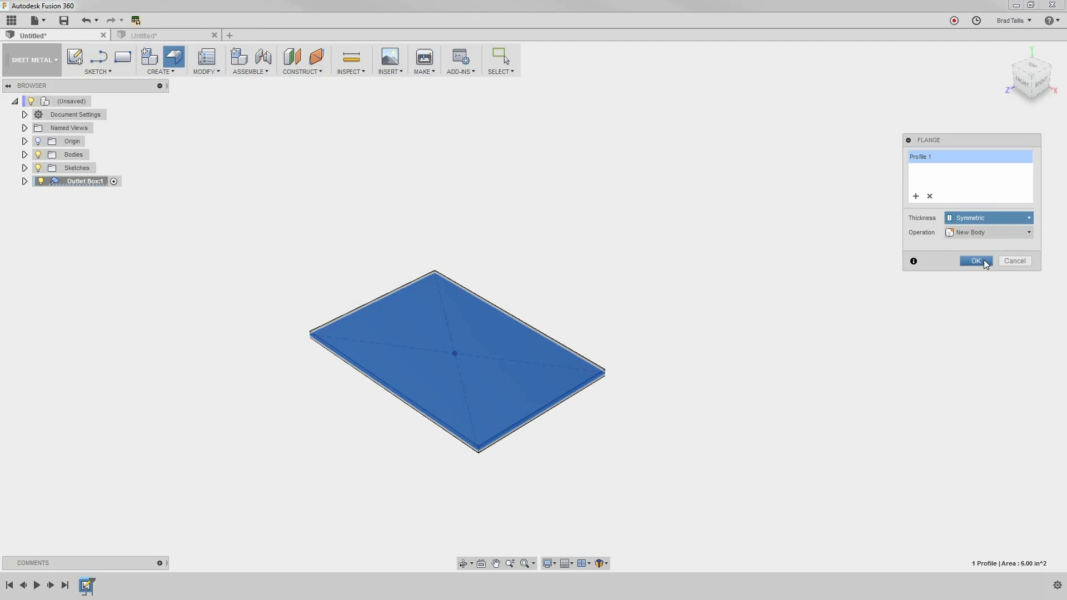
{"action": "left_click", "coordinate": [982, 218]}
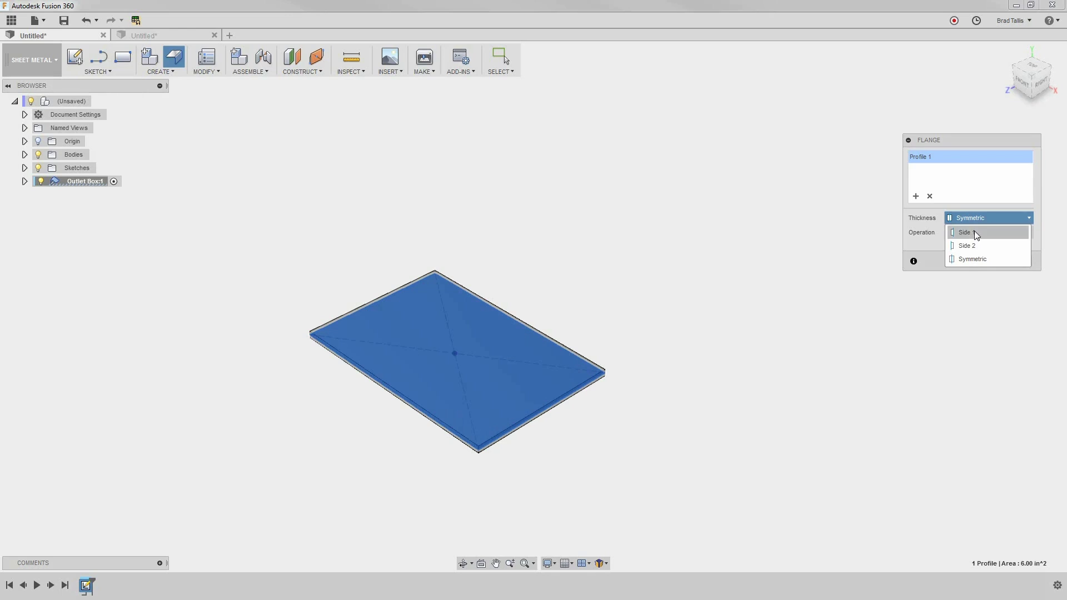
{"action": "left_click", "coordinate": [975, 232]}
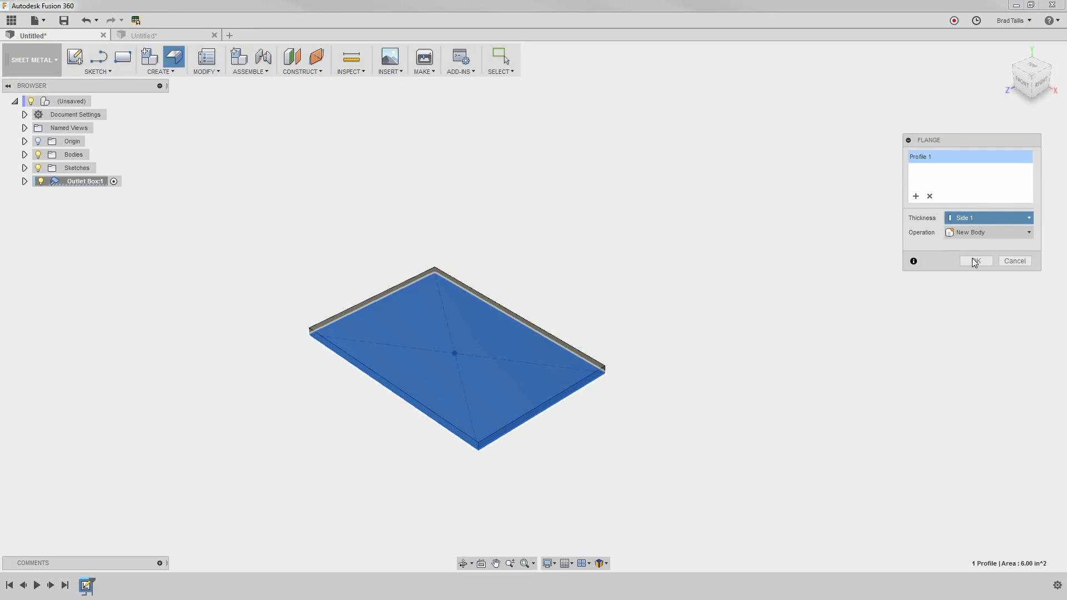
{"action": "left_click", "coordinate": [974, 261]}
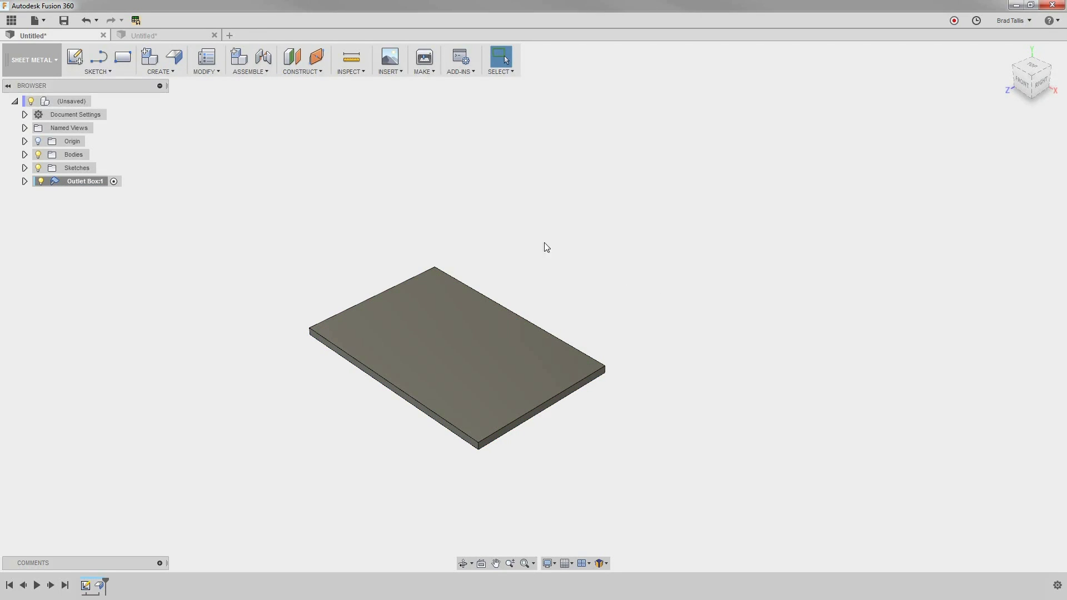
- Set up a 2.5 in high edge flange along both long upper edges of the base plate
{"action": "left_click", "coordinate": [175, 60]}
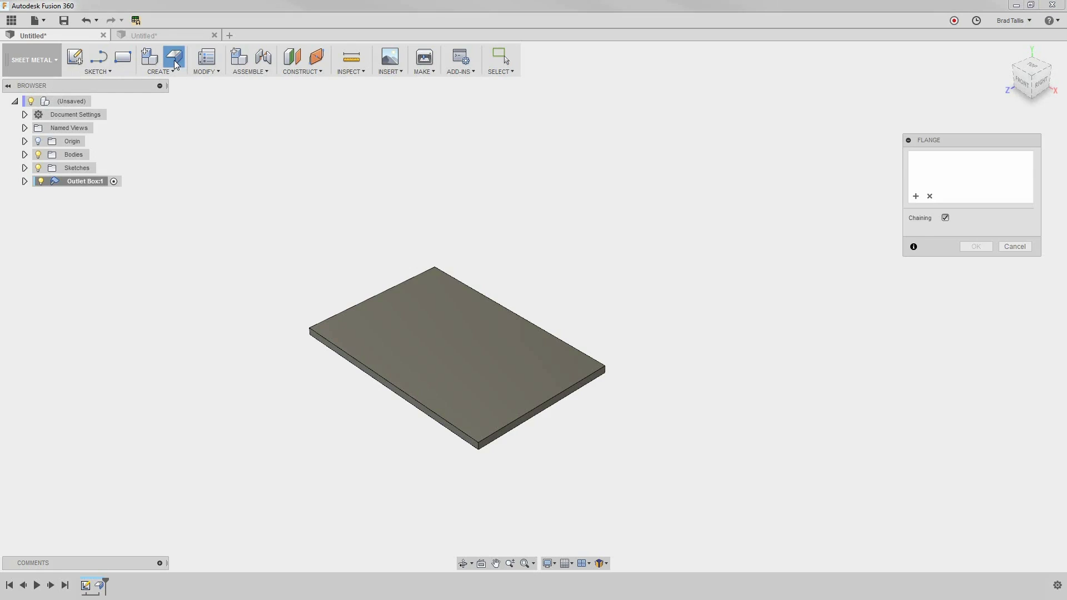
{"action": "left_click", "coordinate": [491, 299]}
{"action": "left_click_drag", "start_coordinate": [513, 303], "coordinate": [530, 205]}
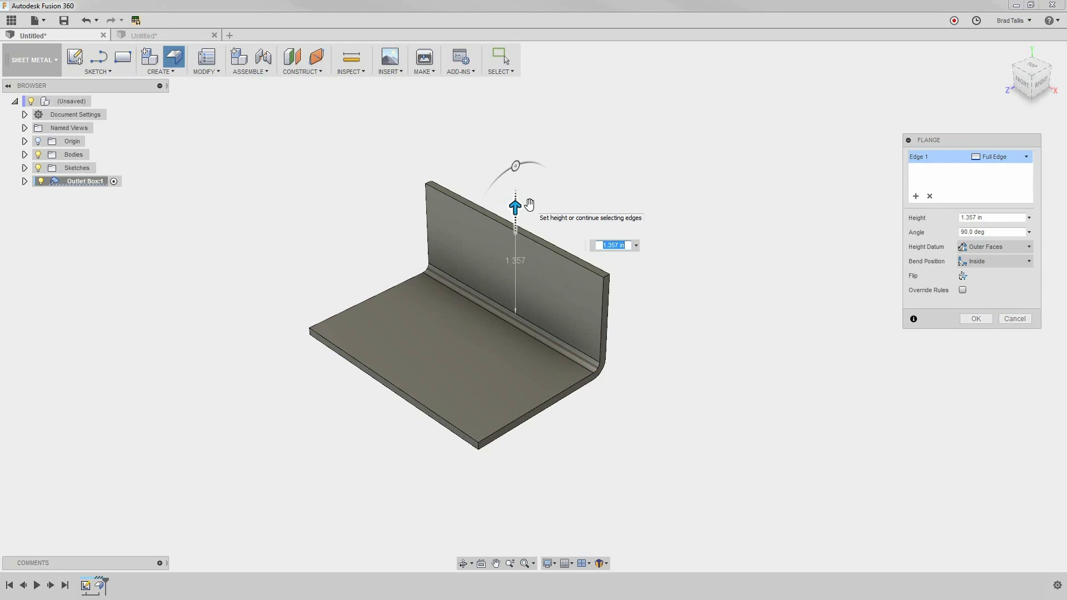
{"action": "type", "text": "2.5"}
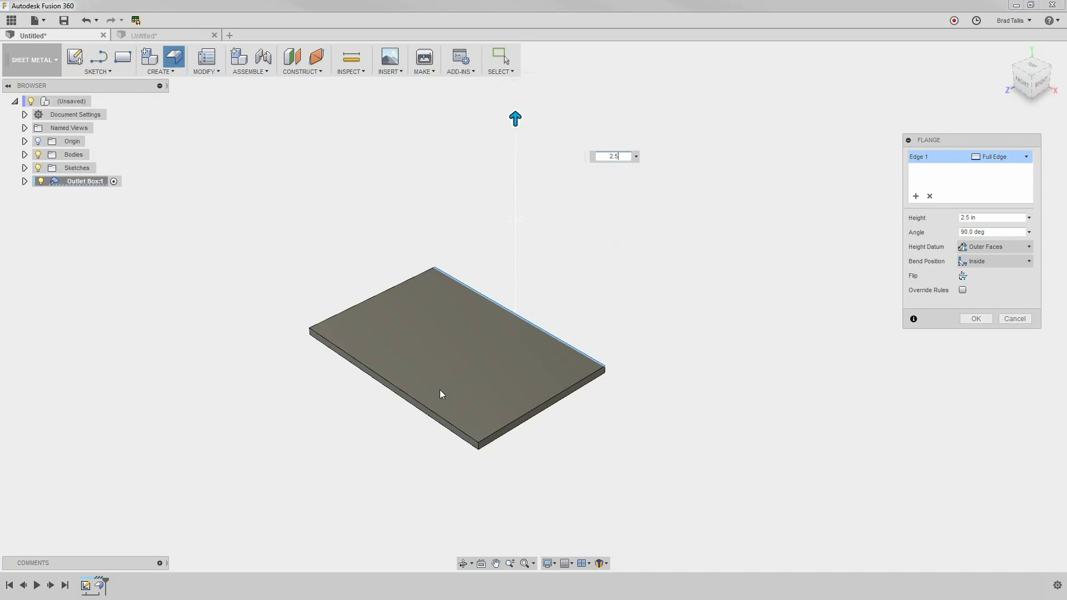
{"action": "left_click", "coordinate": [425, 409]}
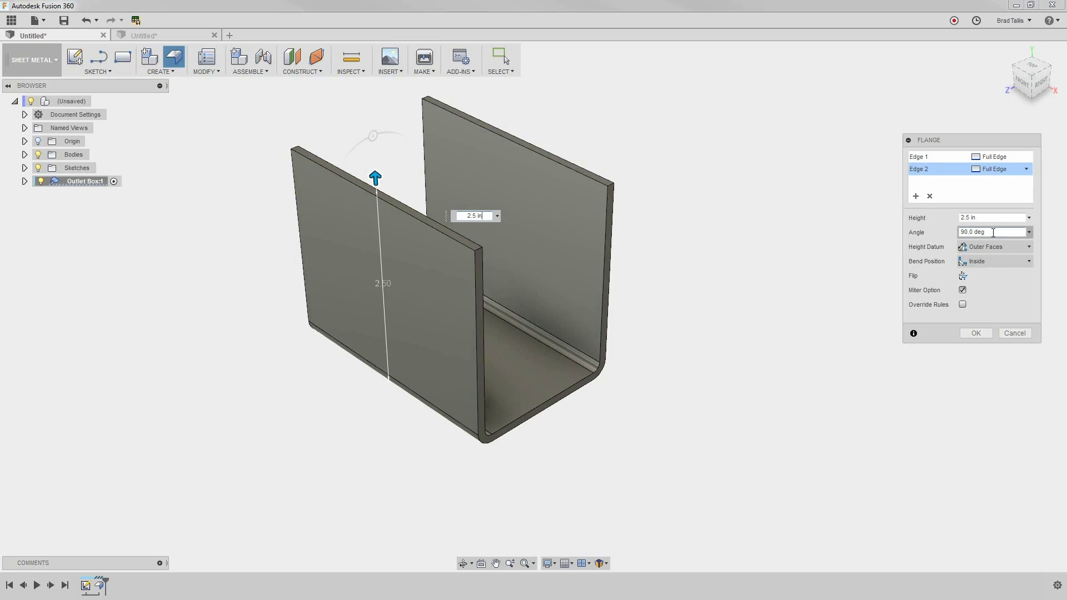
- Try a flange angle of 45 degrees and set it back to 90 degrees
{"action": "mouse_move", "coordinate": [993, 232]}
{"action": "left_mouse_down"}
{"action": "mouse_move", "coordinate": [952, 227]}
{"action": "mouse_move", "coordinate": [978, 232]}
{"action": "left_mouse_up"}
{"action": "type", "text": "45"}
{"action": "type", "text": "90"}
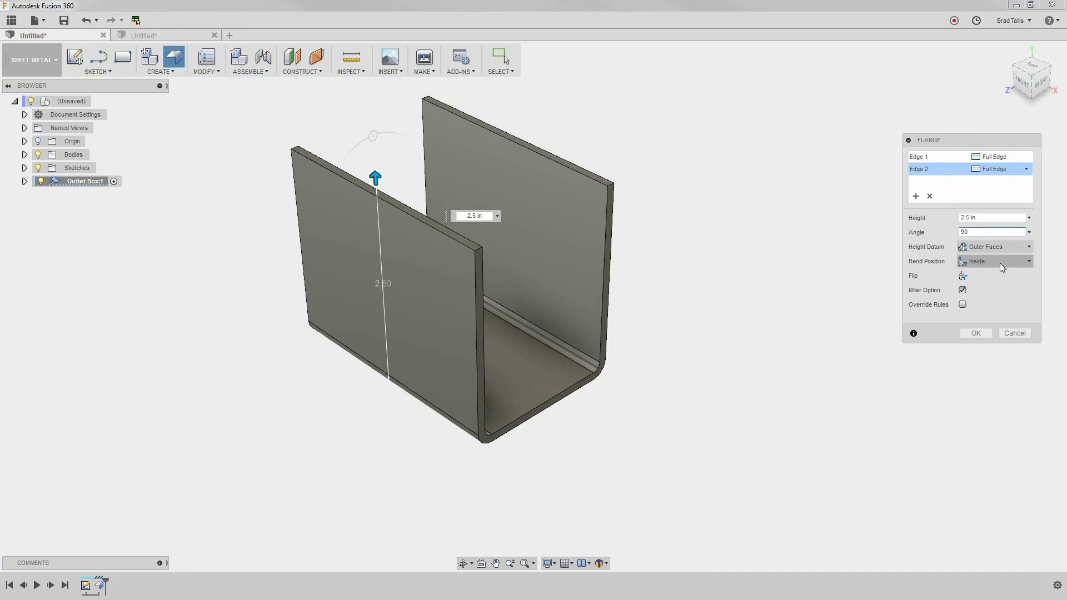
- Expand the top-level bodies and show the block body as a reference for the flanges
{"action": "left_click", "coordinate": [25, 155]}
{"action": "left_click", "coordinate": [49, 168]}
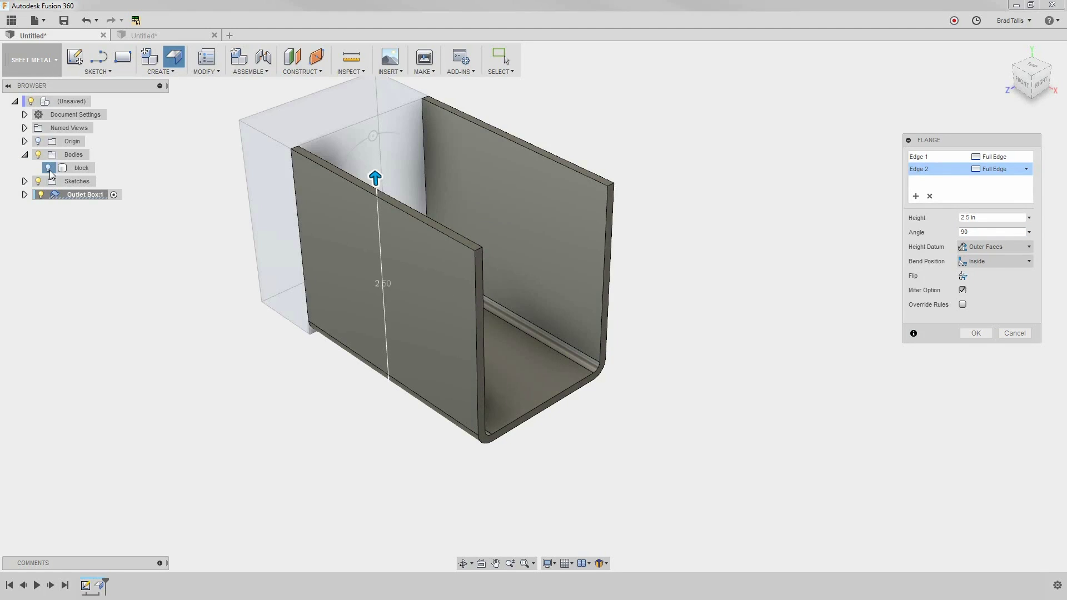
{"action": "middle_click_drag", "start_coordinate": [140, 326], "coordinate": [128, 406]}
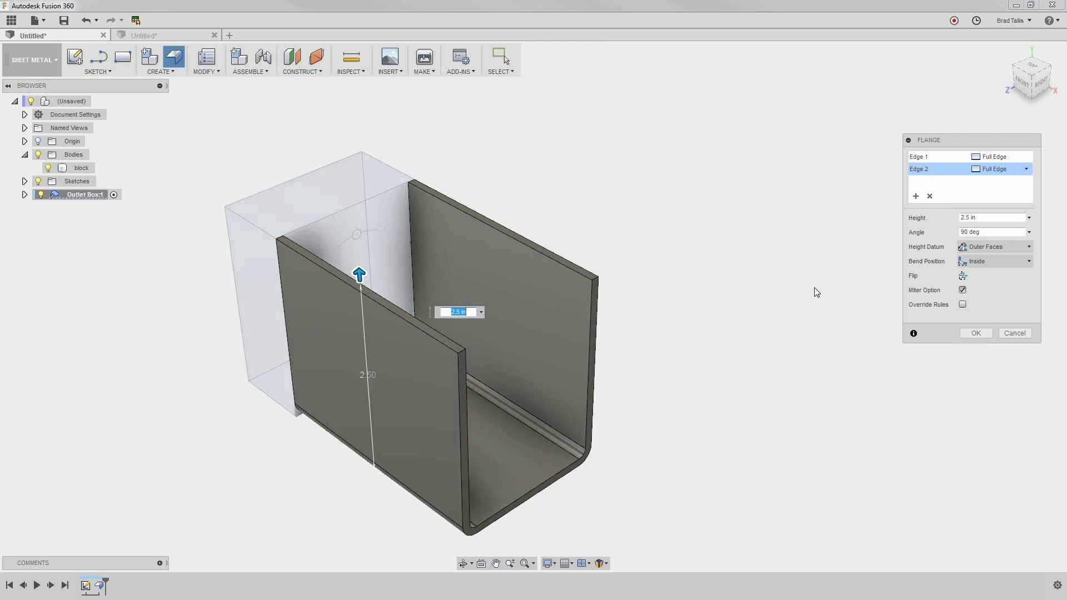
- Set the height datum of the two edge flanges to Inner Faces
{"action": "left_click", "coordinate": [988, 247]}
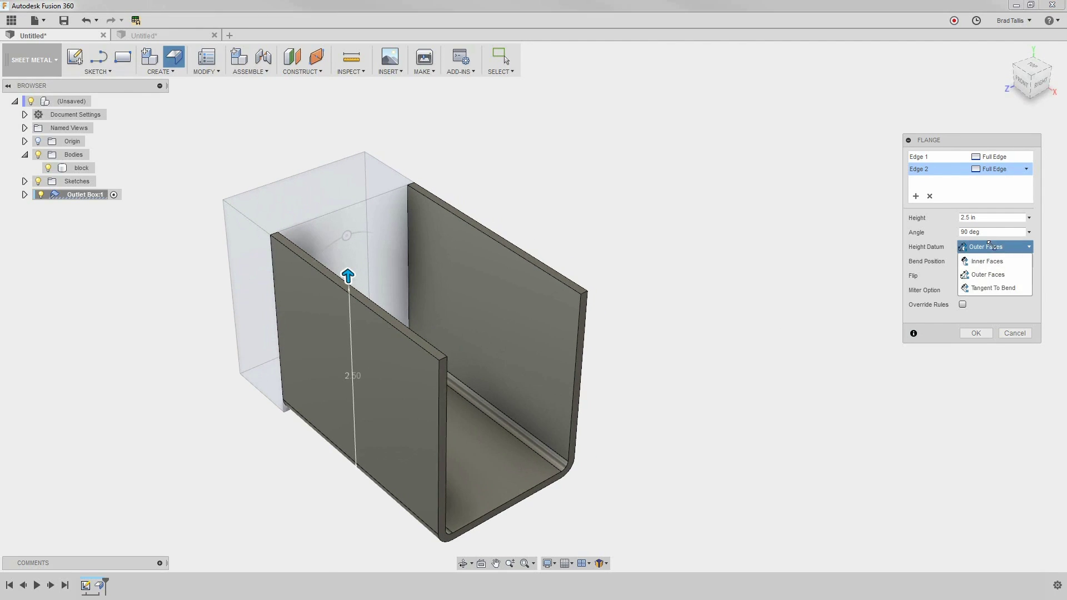
{"action": "left_click", "coordinate": [987, 266]}
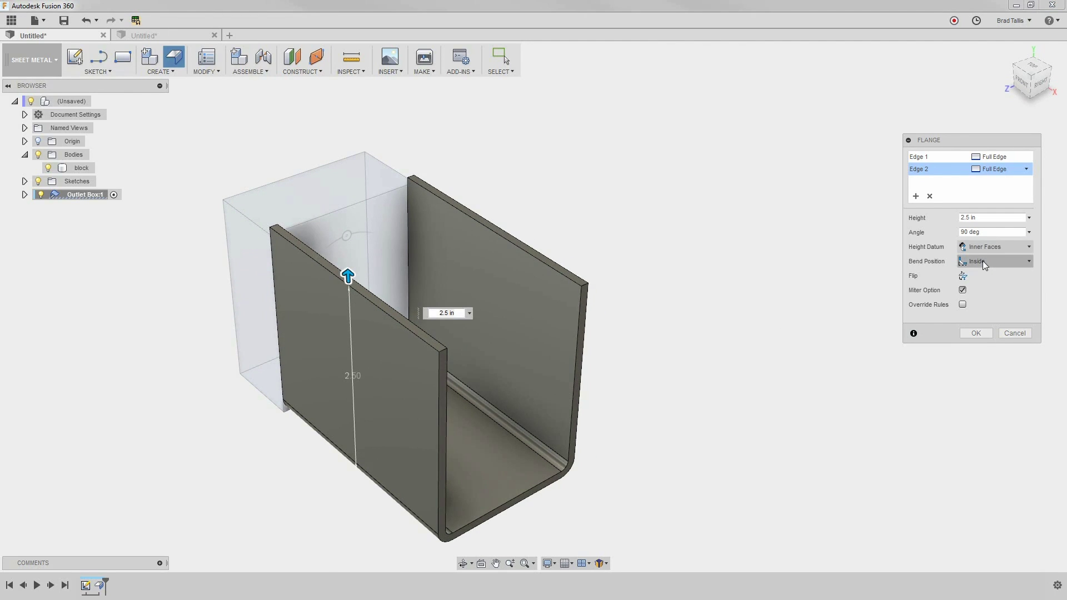
{"action": "middle_click_drag", "start_coordinate": [703, 356], "coordinate": [379, 396], "text": "shift"}
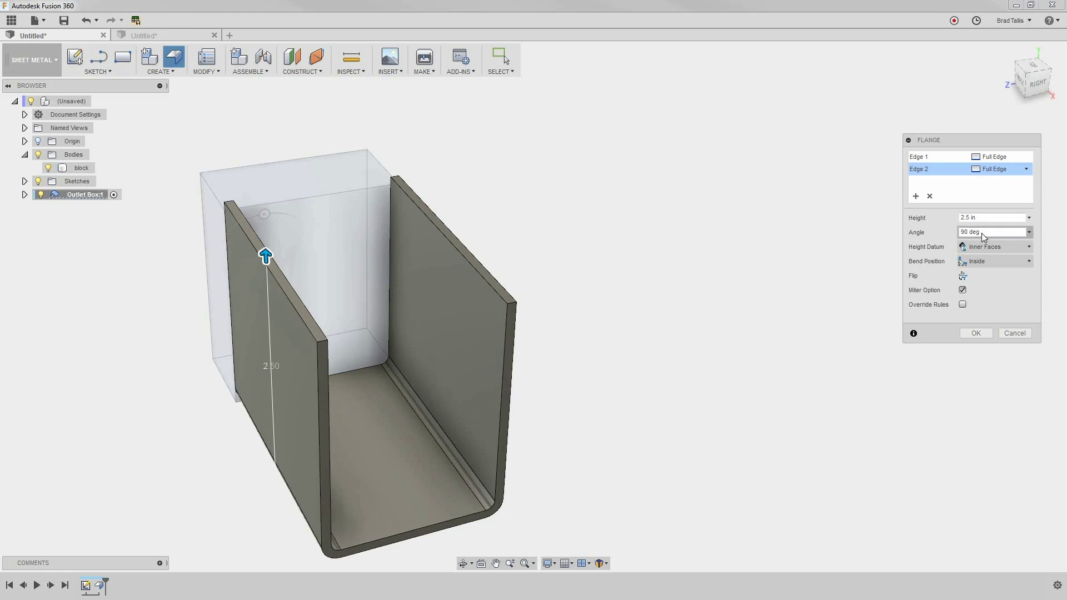
- Set the height datum of the two edge flanges to Outer Faces and check the result from below
{"action": "left_click", "coordinate": [996, 247]}
{"action": "left_click", "coordinate": [994, 278]}
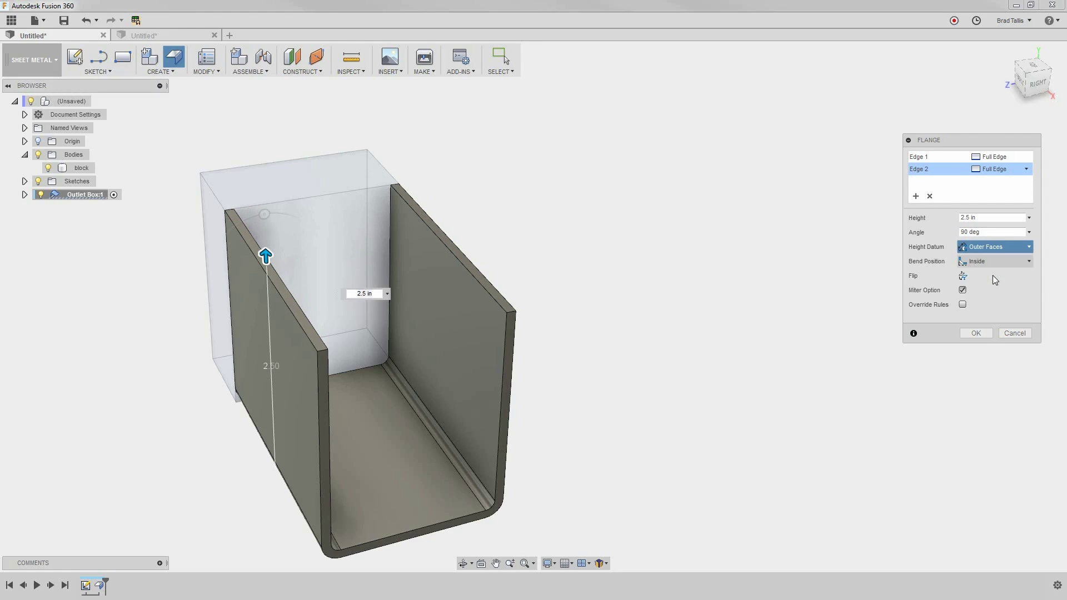
{"action": "middle_click_drag", "start_coordinate": [315, 329], "coordinate": [279, 444], "text": "shift"}
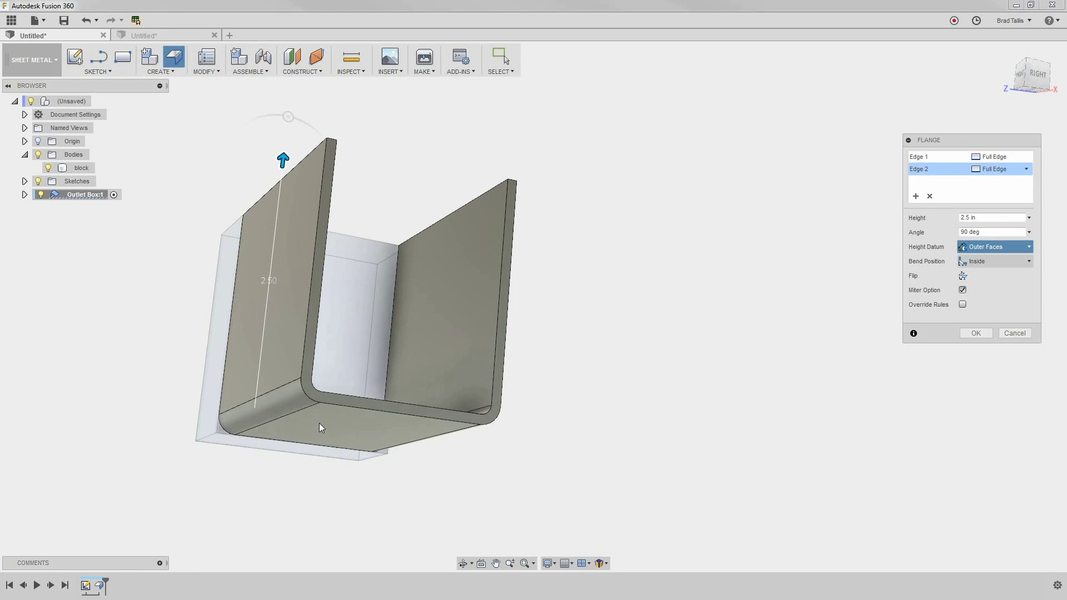
{"action": "middle_click_drag", "start_coordinate": [318, 423], "coordinate": [250, 198], "text": "shift"}
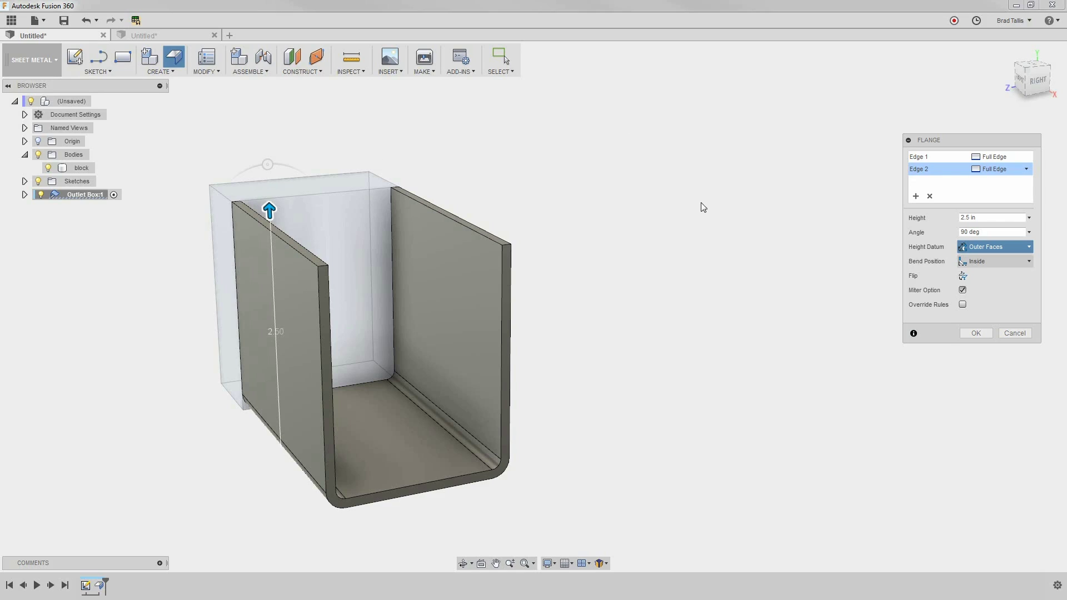
- Compare the Inside, Outside and Adjacent bend positions for the two edge flanges against the reference block
{"action": "left_click", "coordinate": [986, 263]}
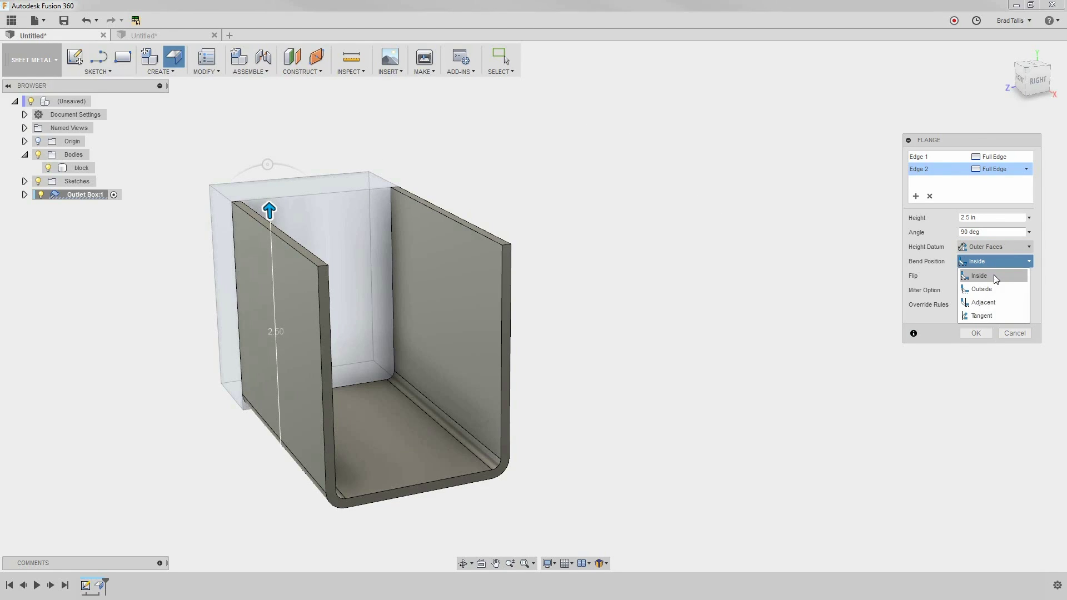
{"action": "left_click", "coordinate": [994, 277]}
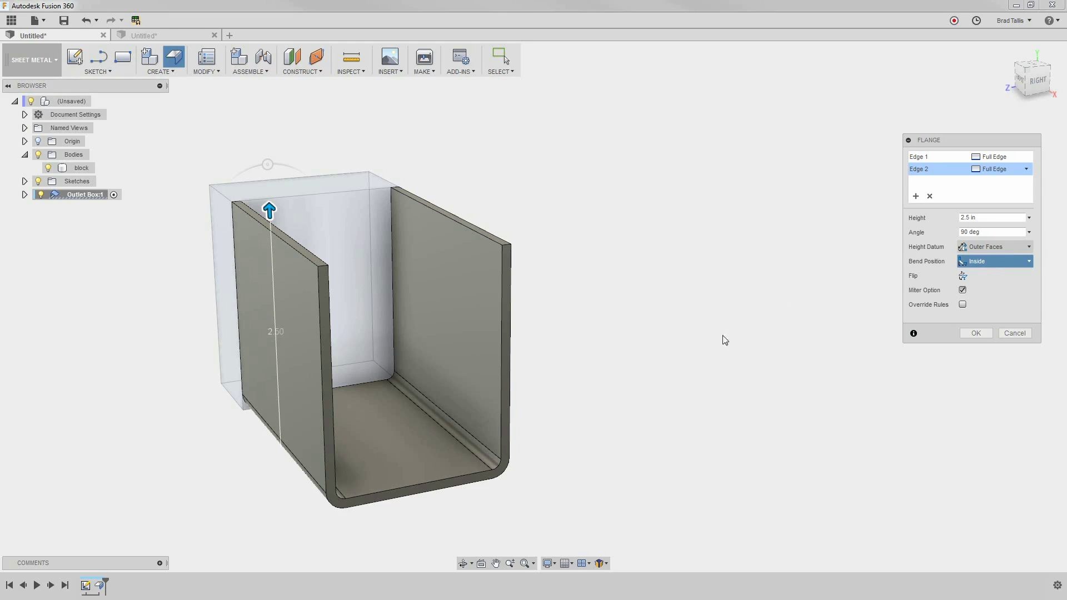
{"action": "middle_click_drag", "start_coordinate": [414, 186], "coordinate": [402, 182], "text": "shift"}
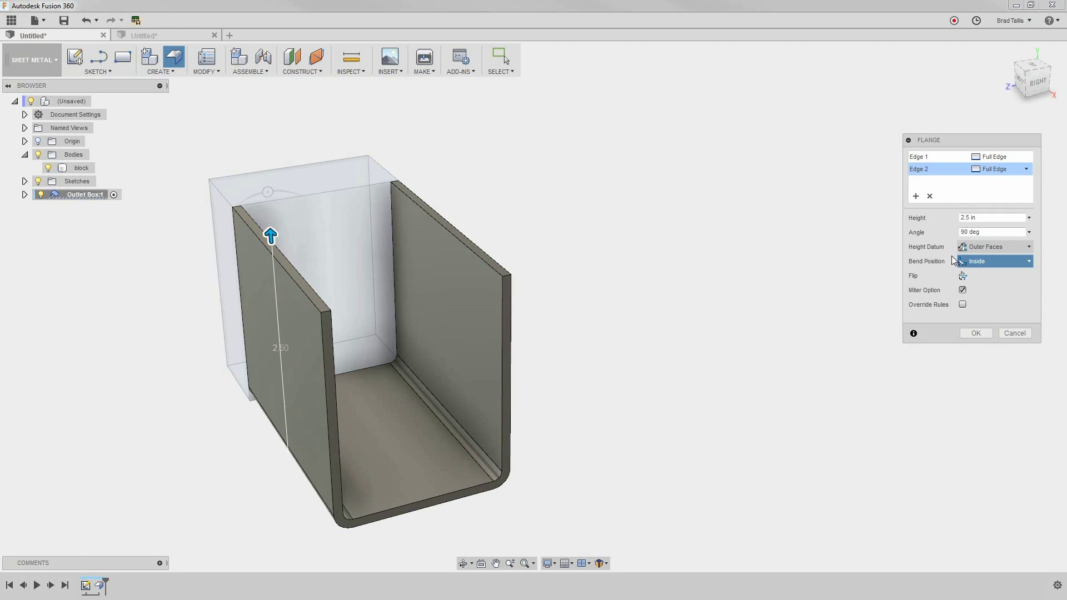
{"action": "left_click", "coordinate": [979, 264]}
{"action": "left_click", "coordinate": [989, 288]}
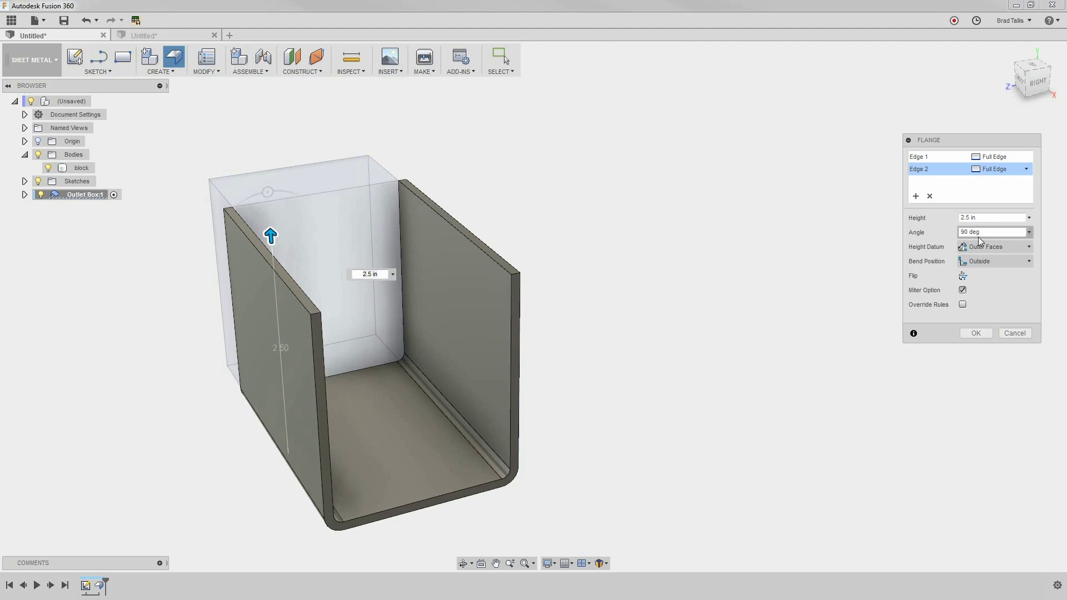
{"action": "left_click", "coordinate": [1003, 266]}
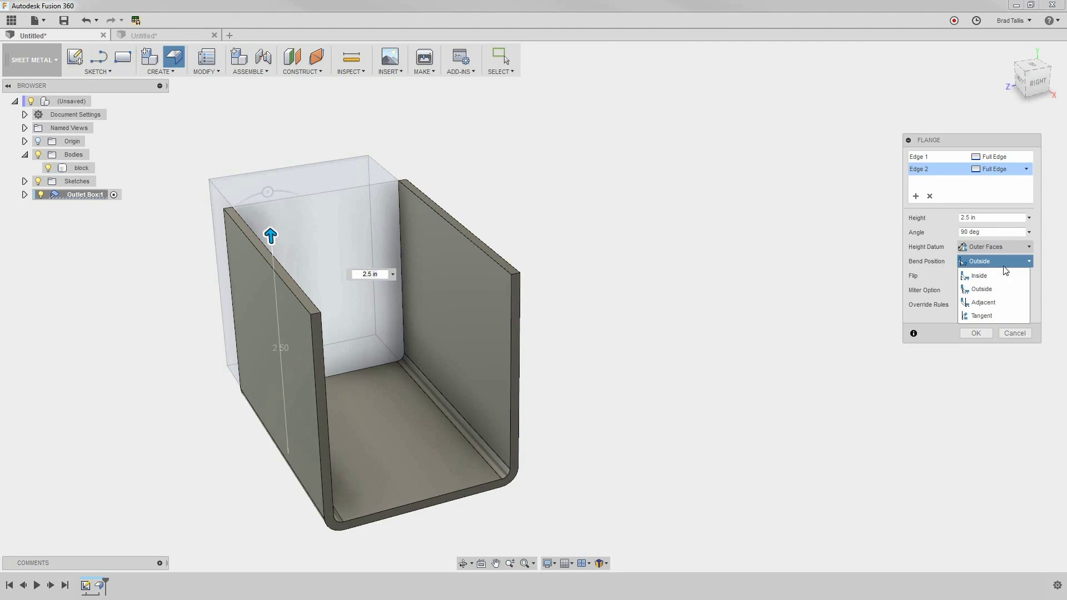
{"action": "left_click", "coordinate": [994, 302]}
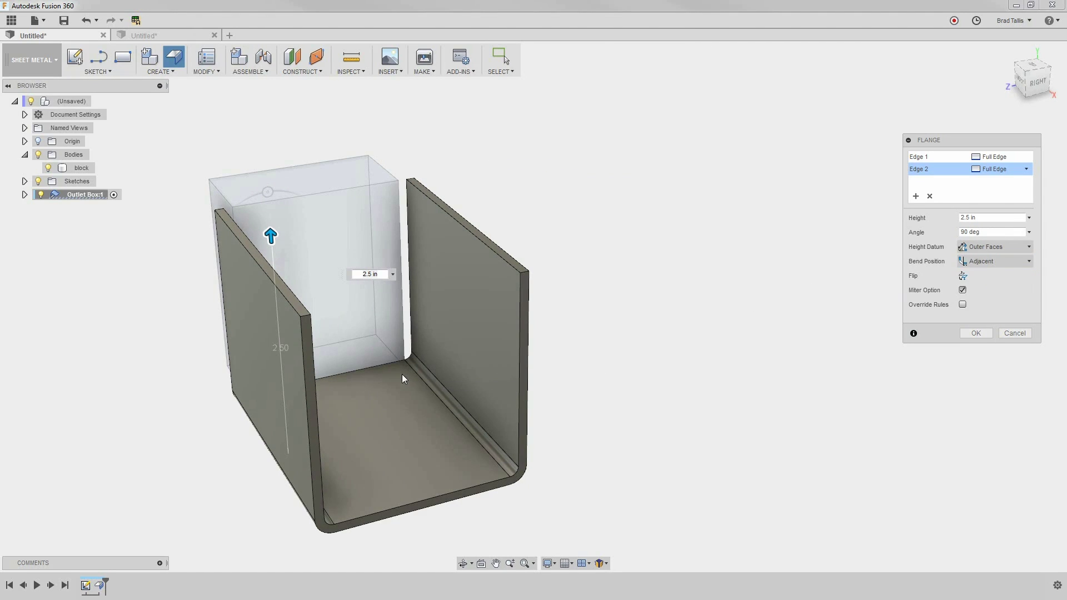
{"action": "middle_click_drag", "start_coordinate": [403, 353], "coordinate": [240, 365], "text": "shift"}
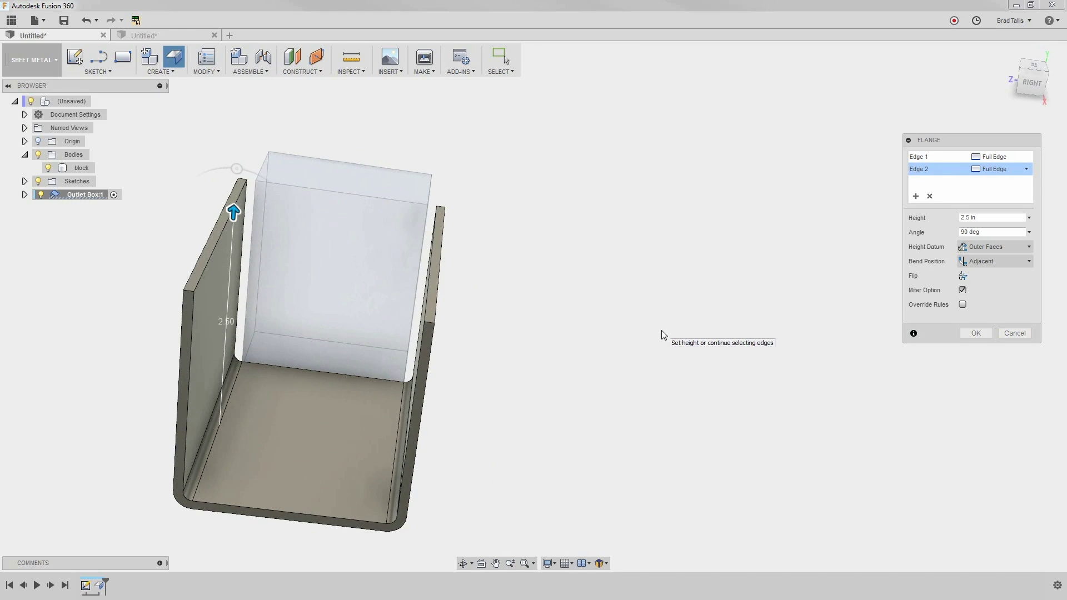
- Try the Tangent bend position for the two edge flanges and set it back to Inside
{"action": "left_click", "coordinate": [999, 261]}
{"action": "left_click", "coordinate": [988, 314]}
{"action": "middle_click_drag", "start_coordinate": [826, 301], "coordinate": [519, 341], "text": "shift"}
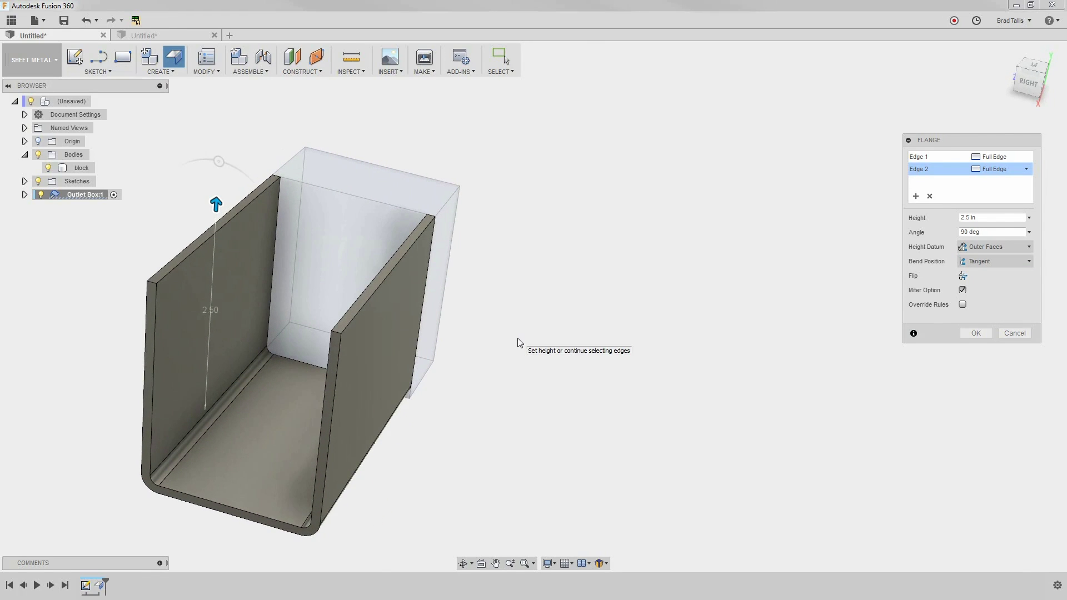
{"action": "middle_click_drag", "start_coordinate": [398, 338], "coordinate": [445, 317], "text": "shift"}
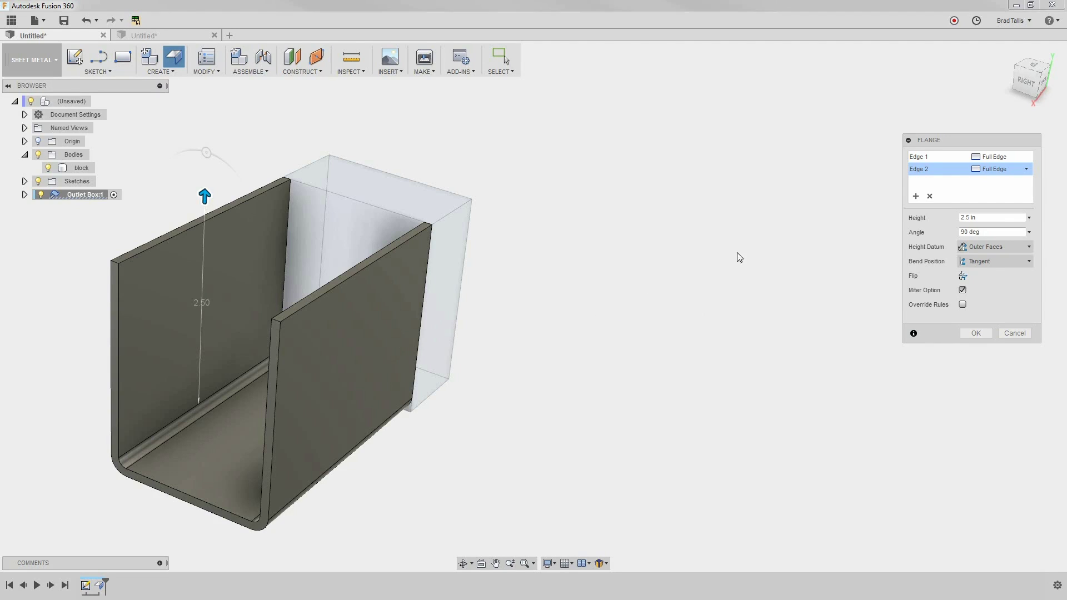
{"action": "left_click", "coordinate": [995, 260]}
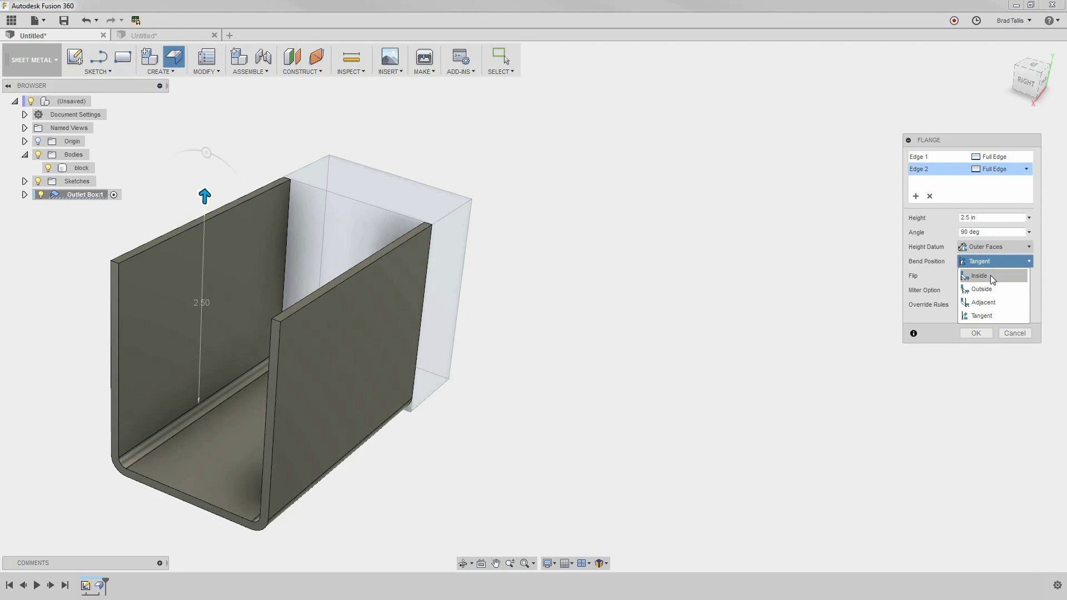
{"action": "left_click", "coordinate": [992, 277]}
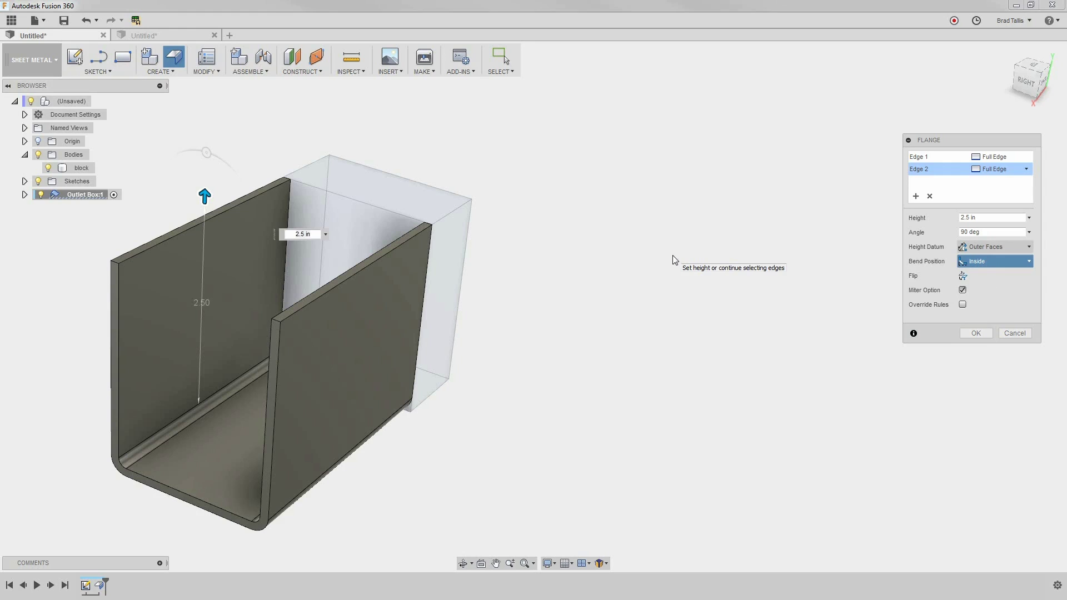
- Flip the two edge flanges downward and back up, and create them
{"action": "left_click", "coordinate": [963, 279]}
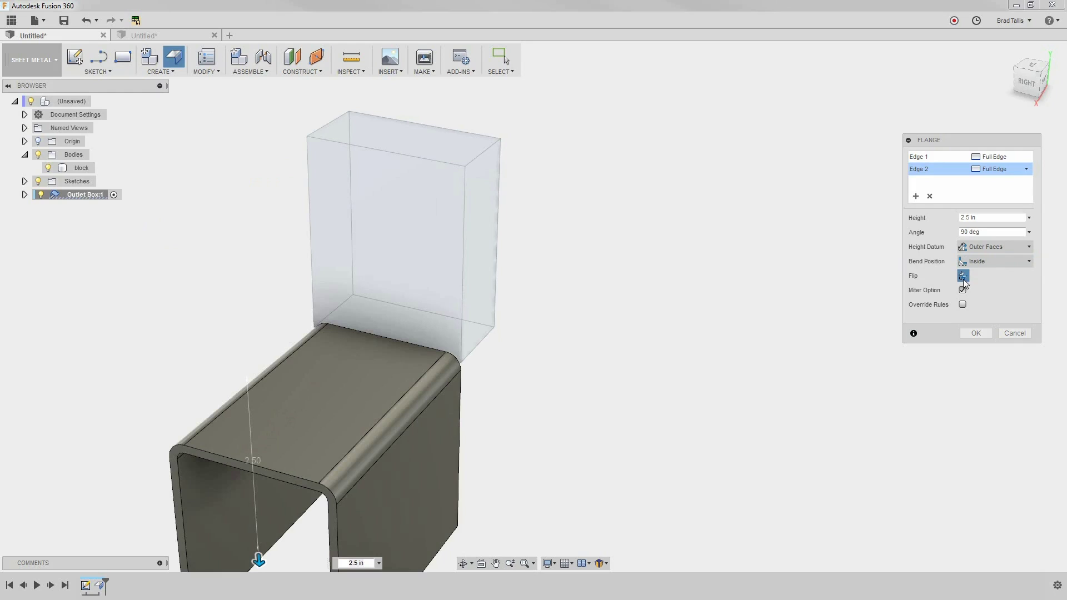
{"action": "left_click", "coordinate": [962, 276]}
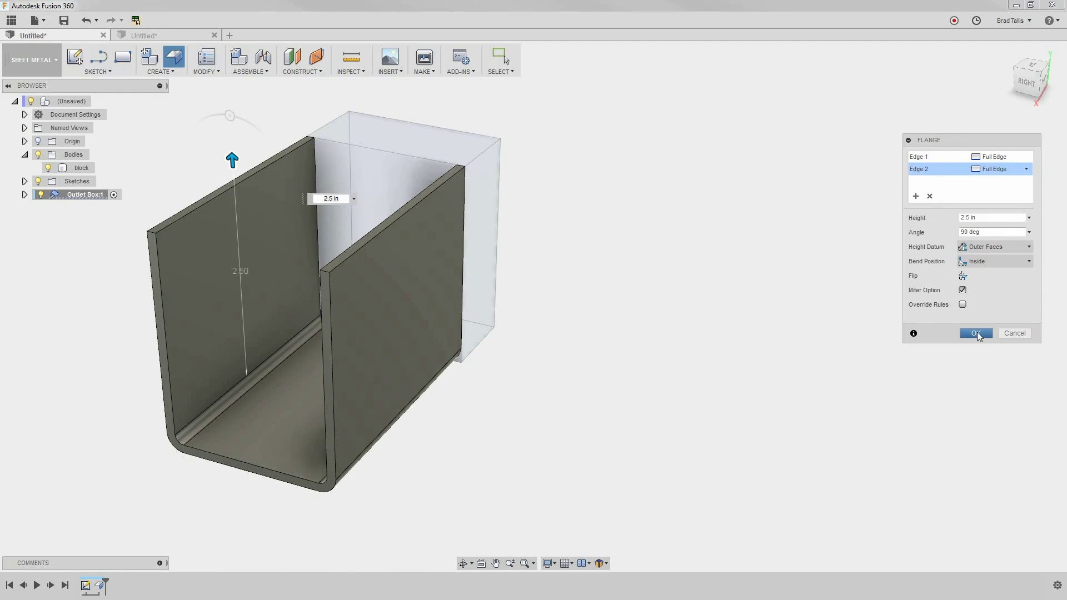
{"action": "left_click", "coordinate": [976, 333]}
- Sketch an open three-line profile on one side flange's upper rim: along the outer edge from its midpoint, diagonally outward, and parallel past the flange's end
{"action": "middle_click_drag", "start_coordinate": [846, 340], "coordinate": [402, 368], "text": "shift"}
{"action": "left_click", "coordinate": [392, 357]}
{"action": "right_click", "coordinate": [392, 360]}
{"action": "left_click", "coordinate": [382, 415]}
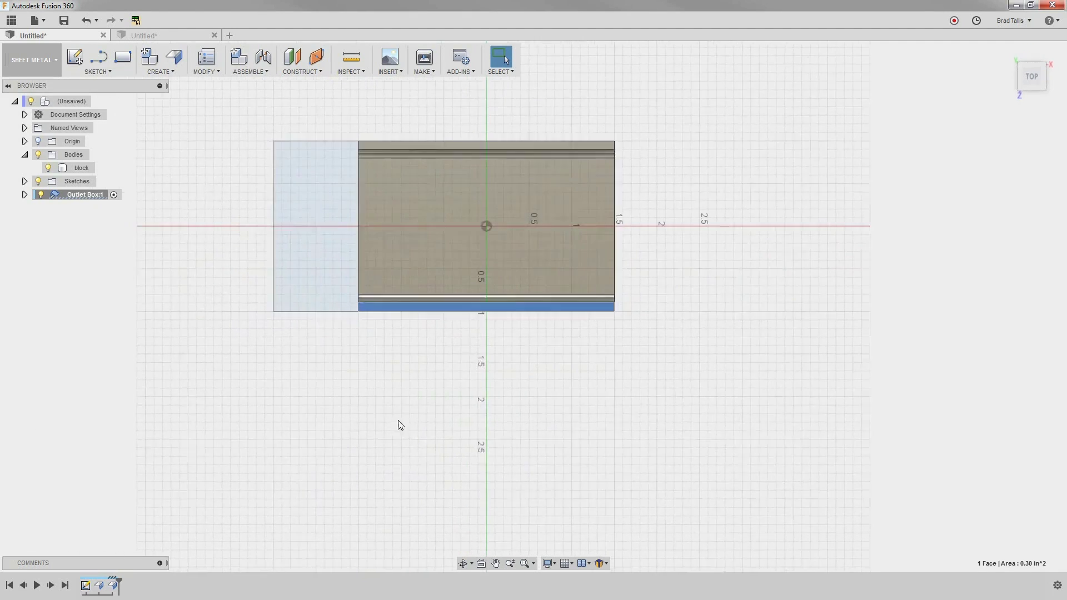
{"action": "key", "text": "l"}
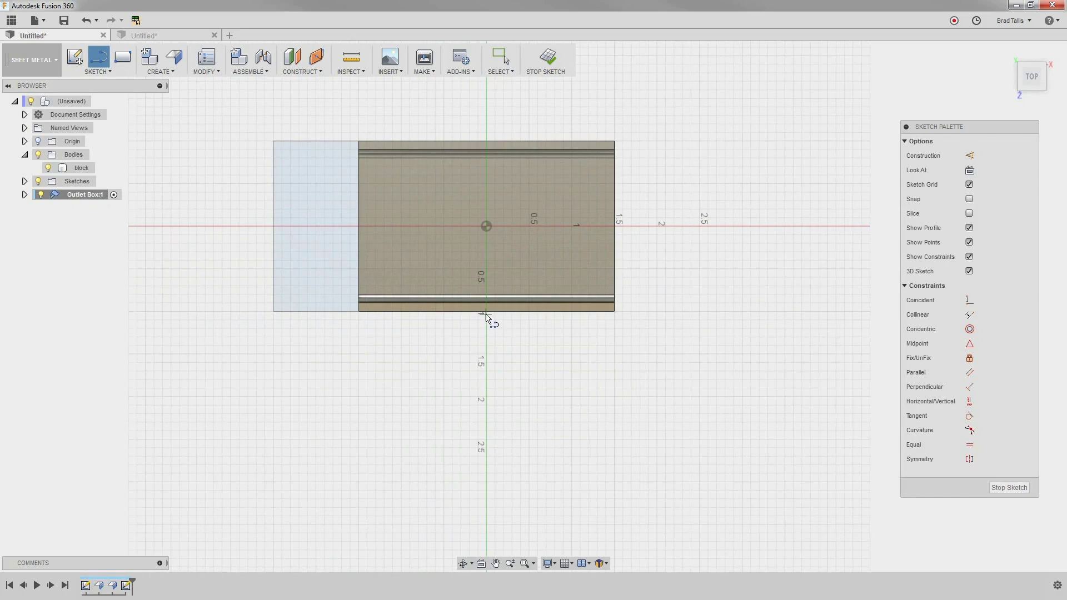
{"action": "left_click", "coordinate": [492, 314]}
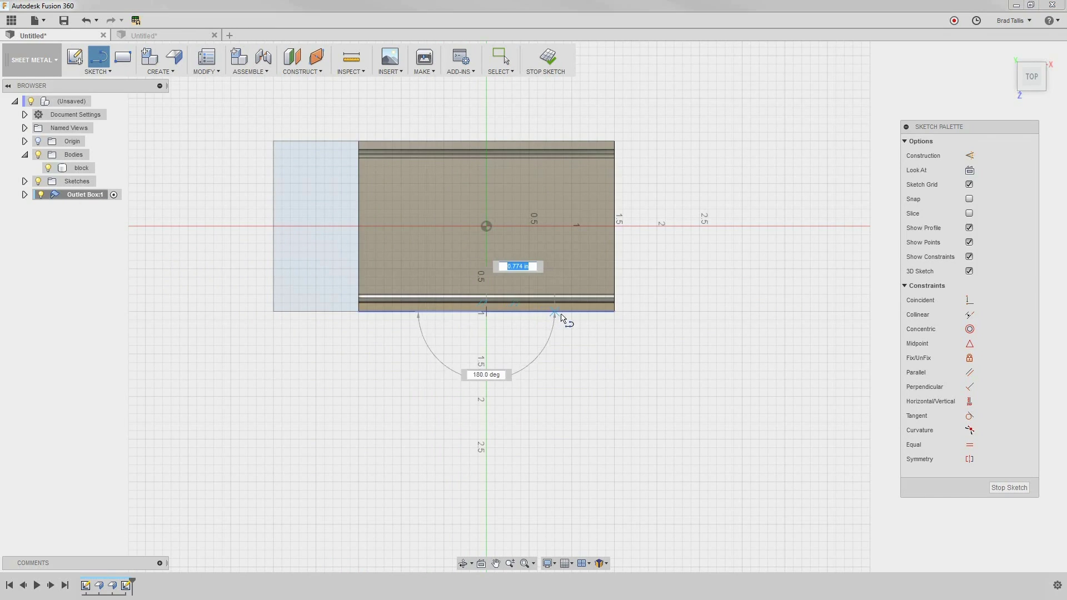
{"action": "left_click", "coordinate": [564, 313]}
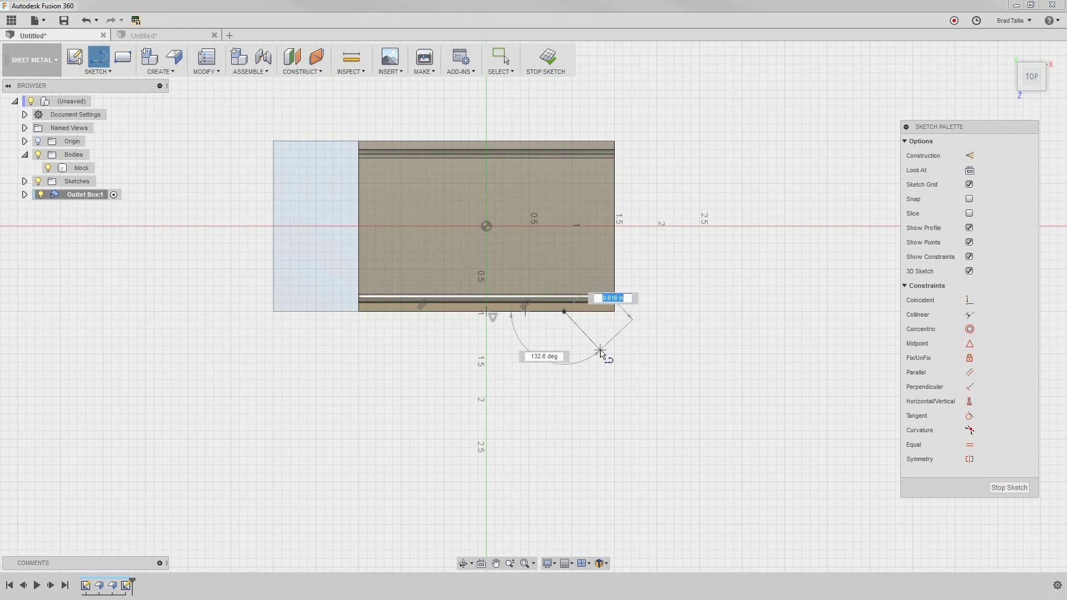
{"action": "left_click", "coordinate": [602, 352]}
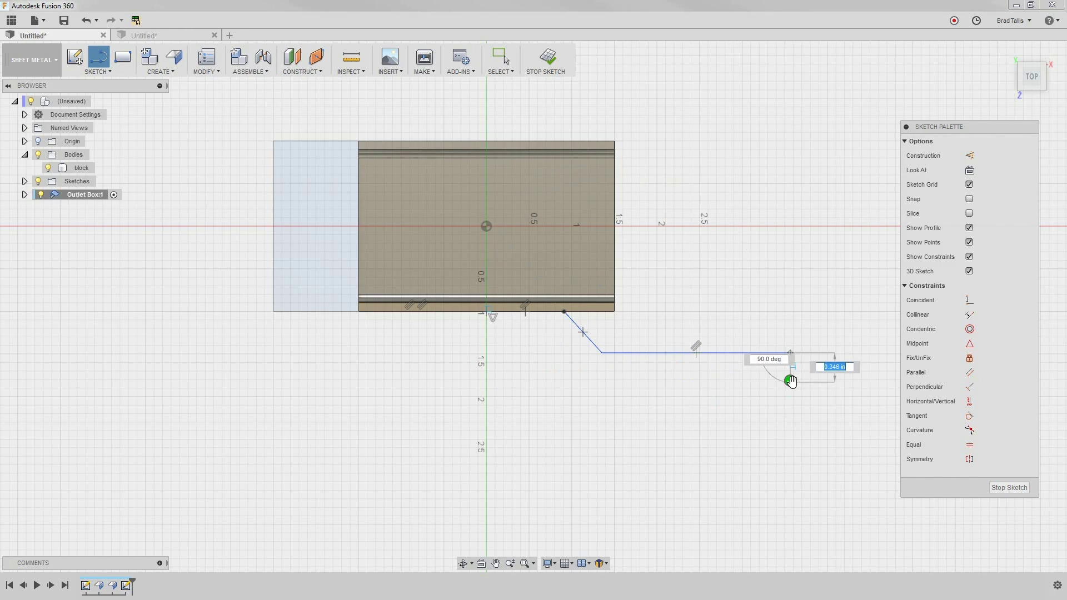
{"action": "double_click", "coordinate": [792, 378]}
{"action": "left_click", "coordinate": [1000, 487]}
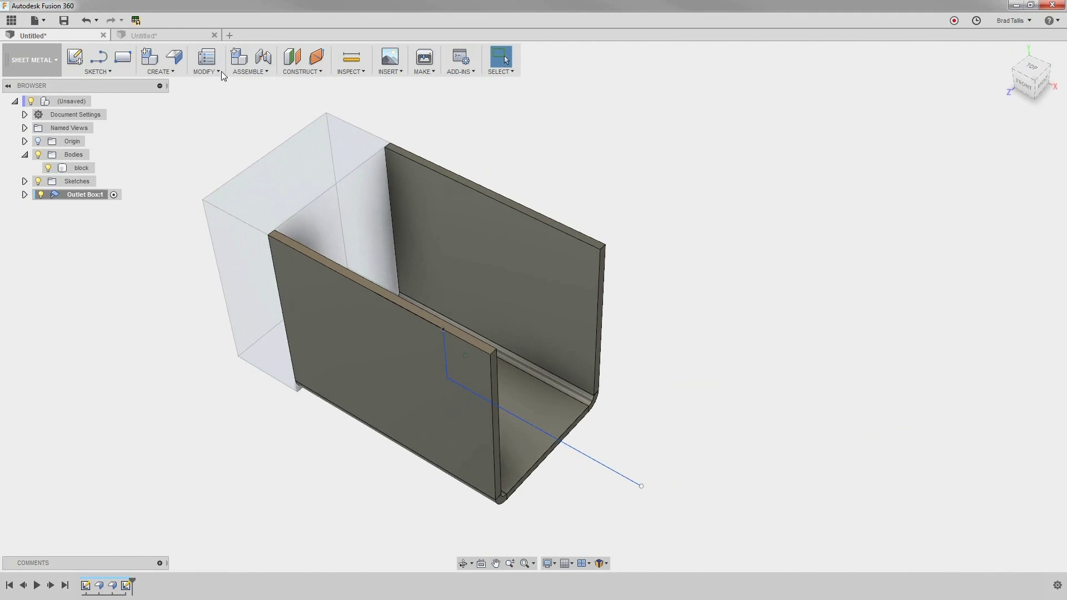
- Create a contour flange from the open line profile as a new body with a distance of -0.75 in
{"action": "left_click", "coordinate": [175, 57]}
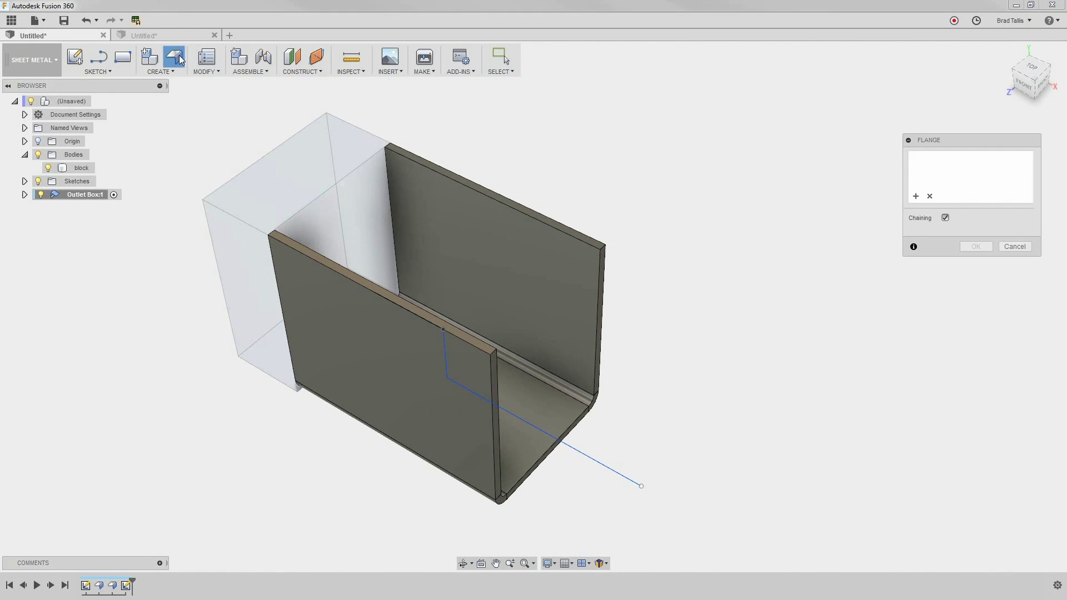
{"action": "left_click", "coordinate": [454, 381]}
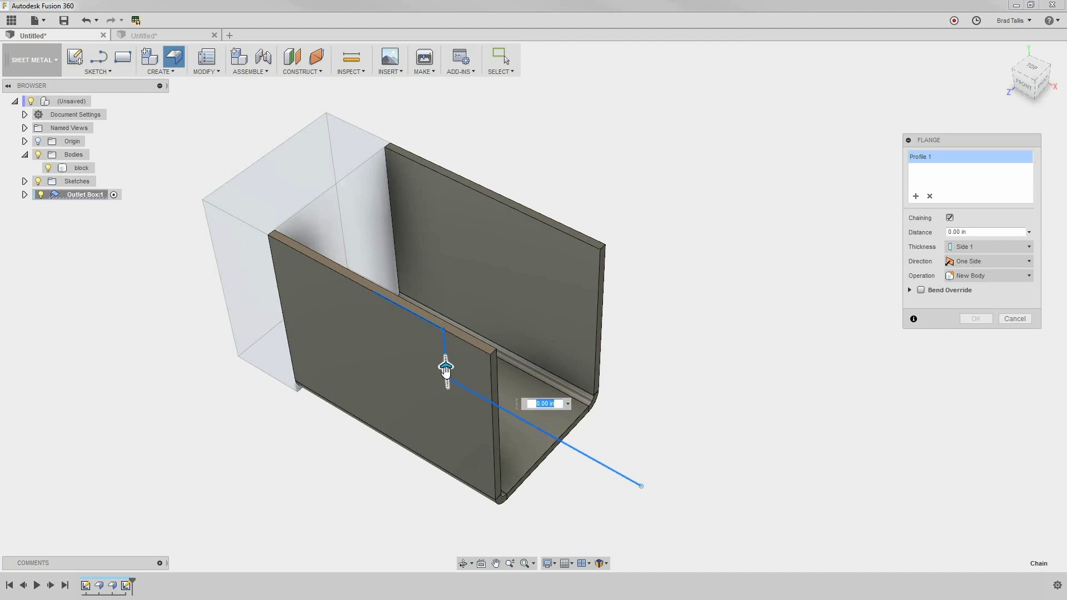
{"action": "left_click_drag", "start_coordinate": [446, 369], "coordinate": [451, 425]}
{"action": "middle_click_drag", "start_coordinate": [727, 390], "coordinate": [705, 439], "text": "shift"}
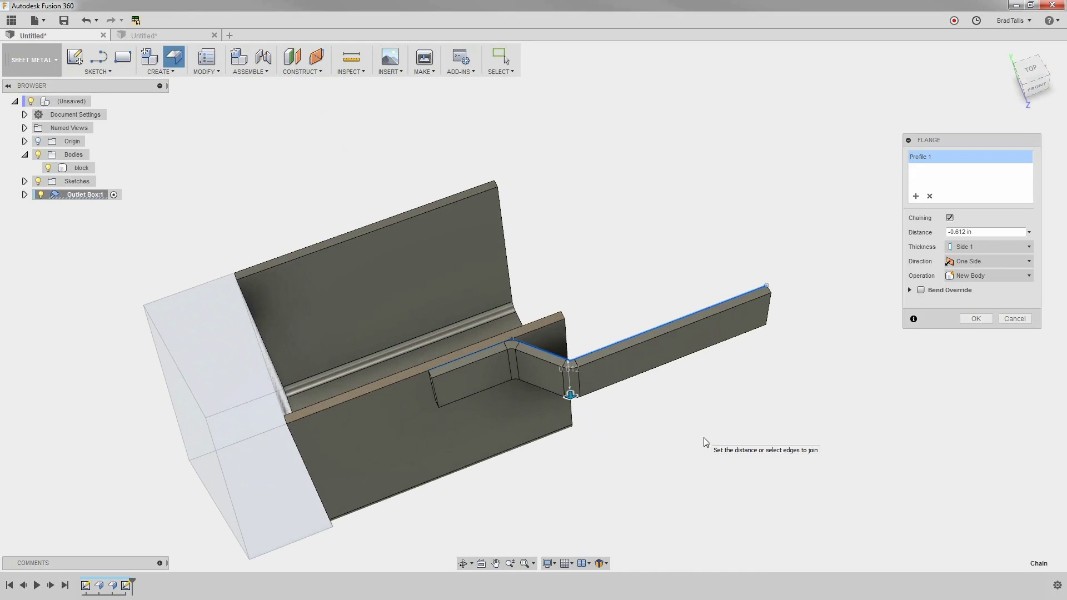
{"action": "middle_click_drag", "start_coordinate": [733, 373], "coordinate": [999, 237], "text": "shift"}
{"action": "left_click", "coordinate": [982, 232]}
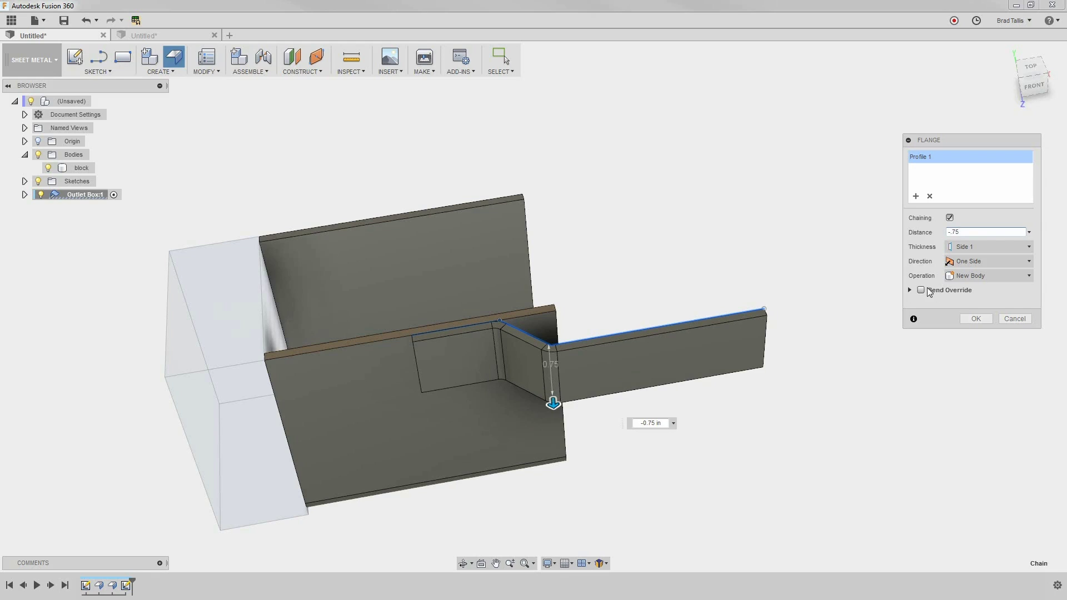
{"action": "left_click", "coordinate": [968, 318]}
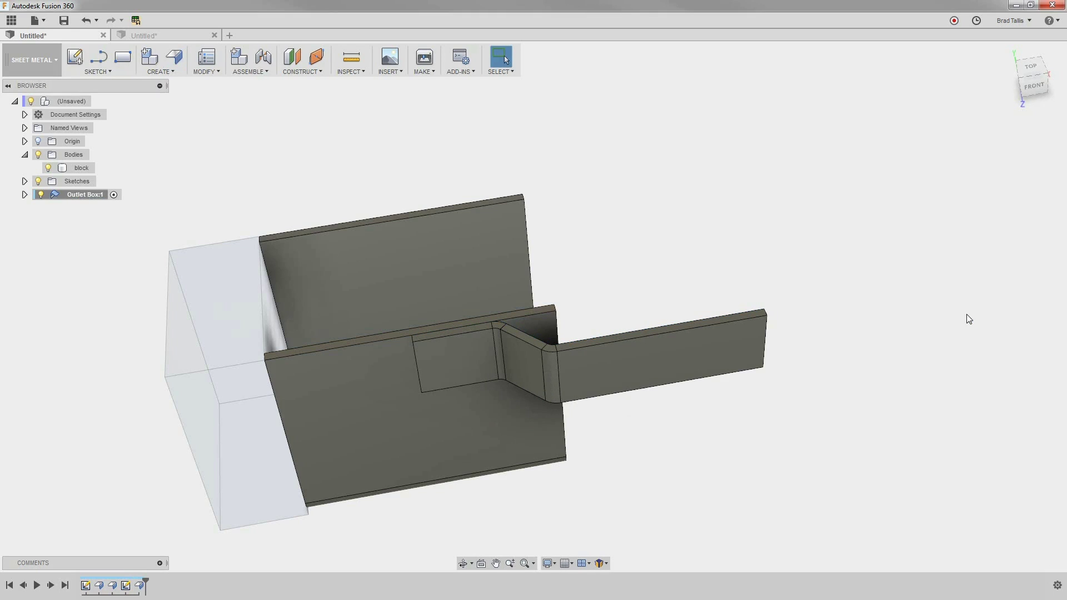
- Move the contour flange body about -0.85 in along Y
{"action": "left_click", "coordinate": [26, 195]}
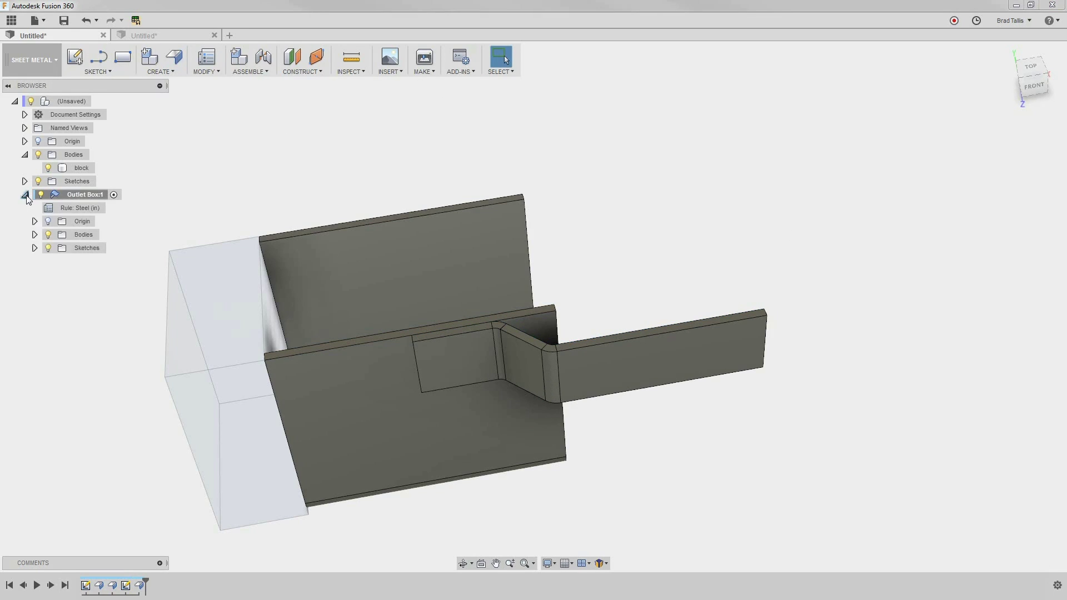
{"action": "left_click", "coordinate": [34, 235]}
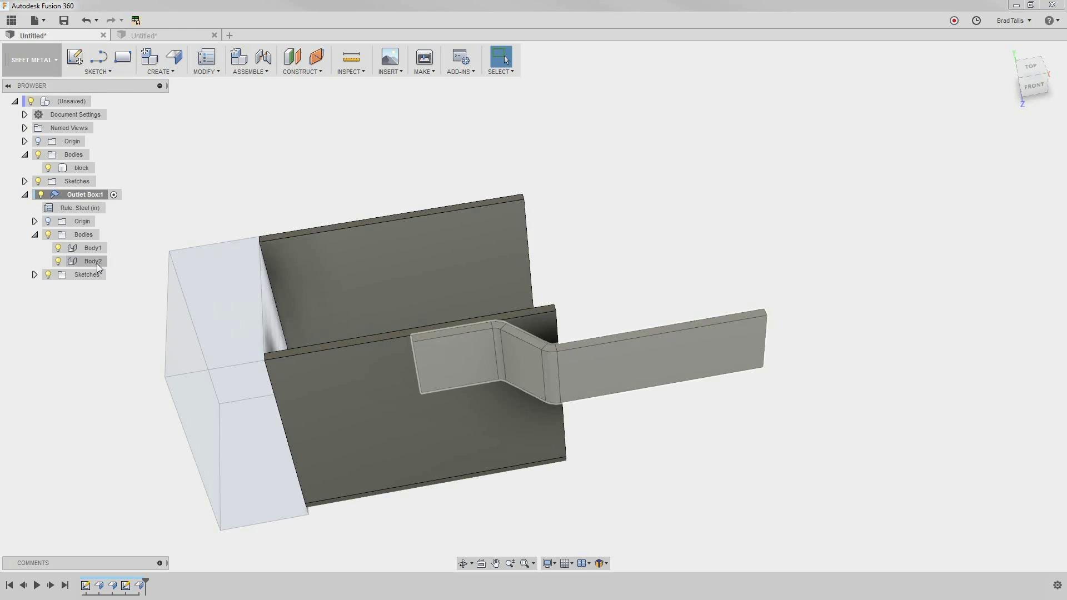
{"action": "right_click", "coordinate": [96, 263]}
{"action": "left_click", "coordinate": [126, 269]}
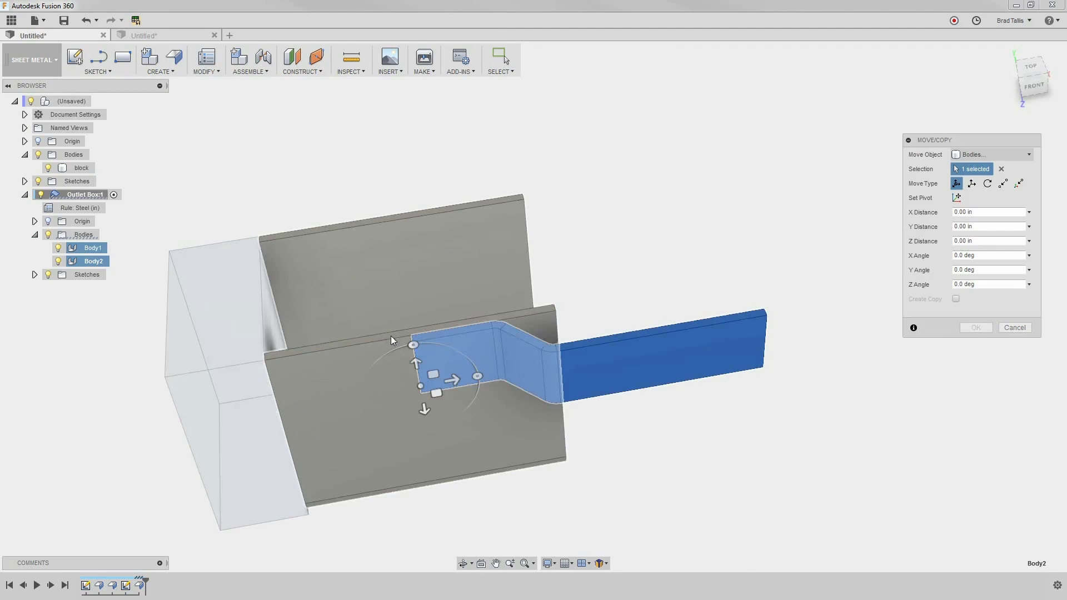
{"action": "left_click_drag", "start_coordinate": [423, 364], "coordinate": [432, 428]}
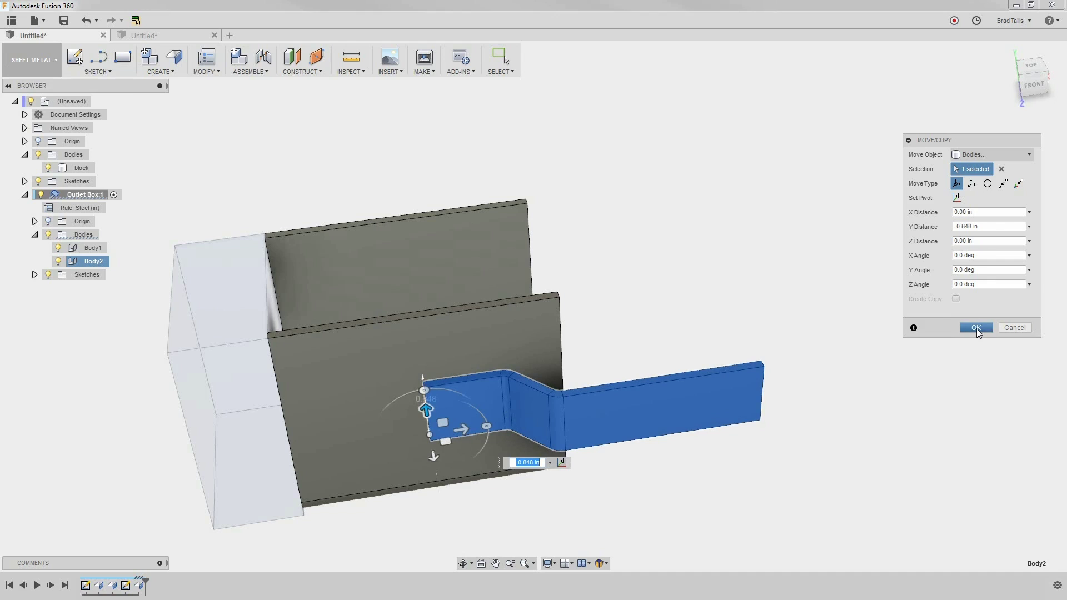
{"action": "left_click", "coordinate": [976, 328]}
- Sketch an open profile on the contour flange's end face: a diagonal line from its upper outer corner, followed by a horizontal line about 1 in long
{"action": "middle_click_drag", "start_coordinate": [755, 198], "coordinate": [482, 418], "text": "shift"}
{"action": "left_click", "coordinate": [485, 412]}
{"action": "right_click", "coordinate": [485, 412]}
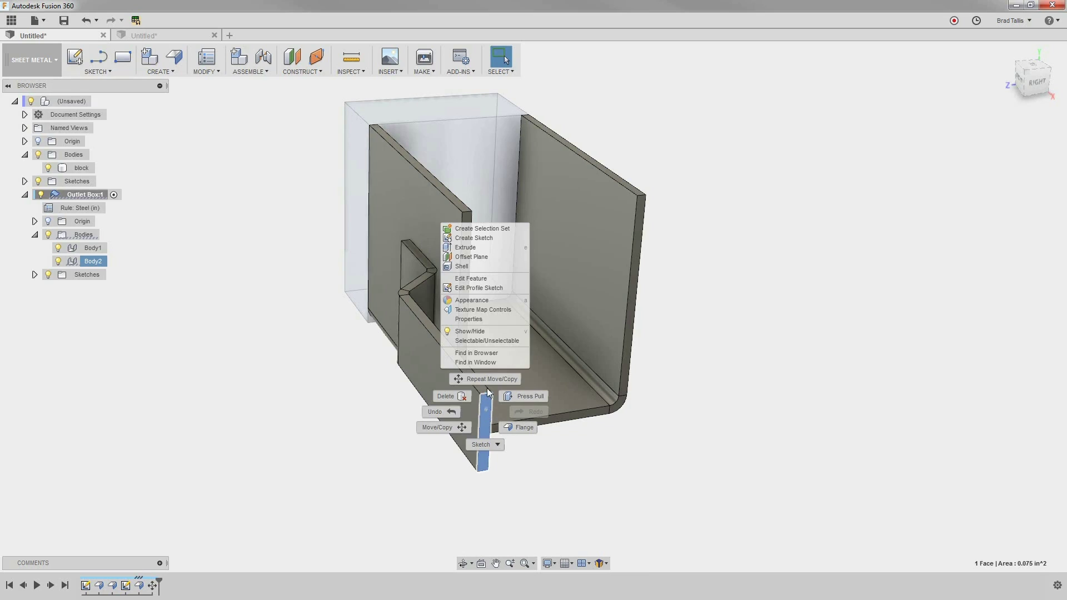
{"action": "left_click", "coordinate": [482, 238]}
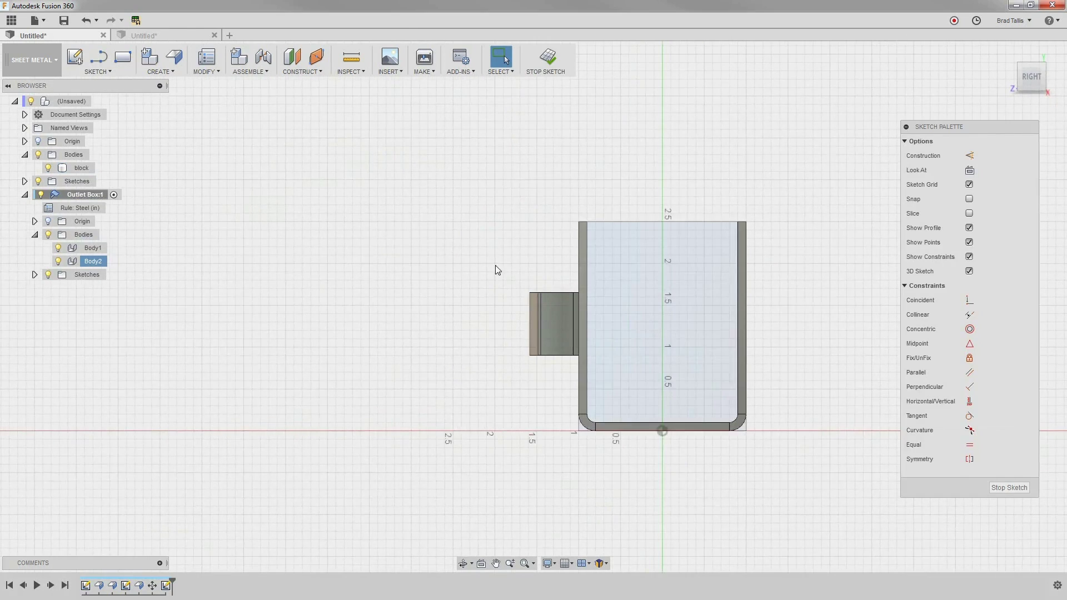
{"action": "scroll", "coordinate": [496, 267], "scroll_direction": "up", "scroll_amount": 5}
{"action": "key", "text": "l"}
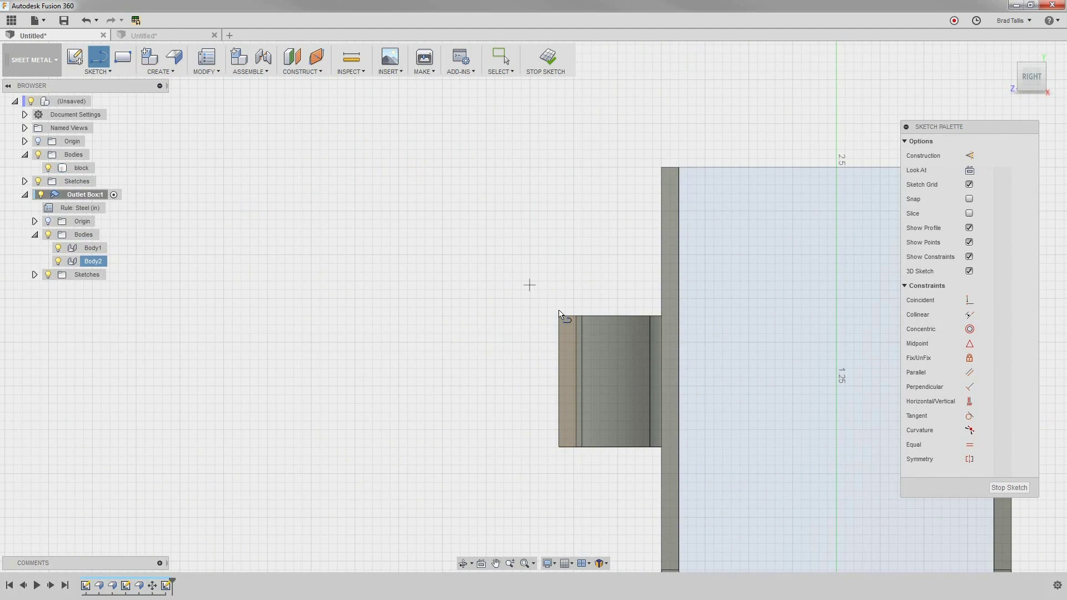
{"action": "left_click", "coordinate": [559, 316]}
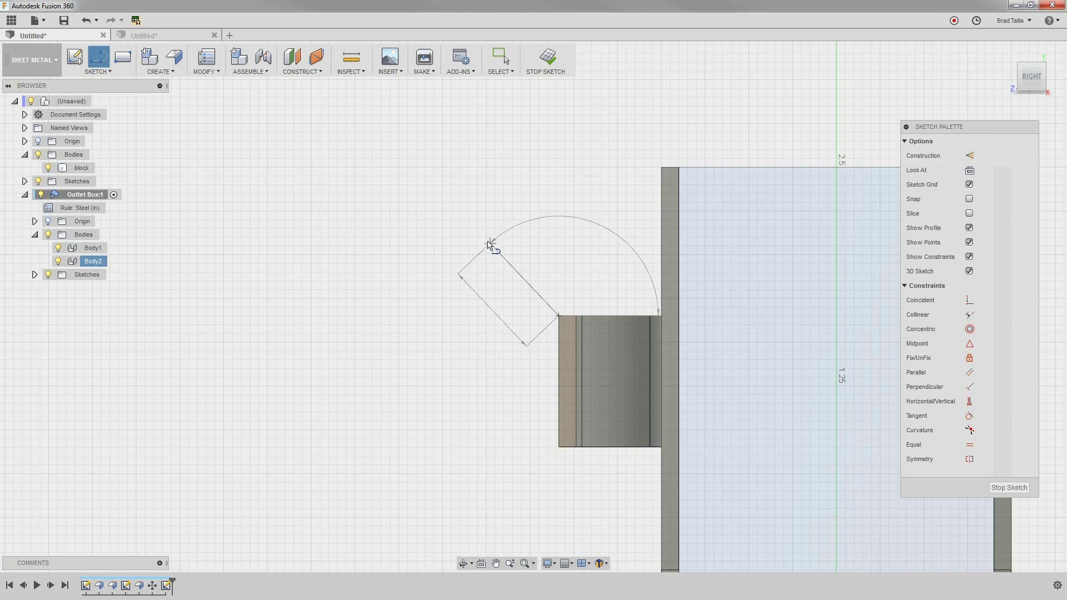
{"action": "left_click", "coordinate": [475, 226]}
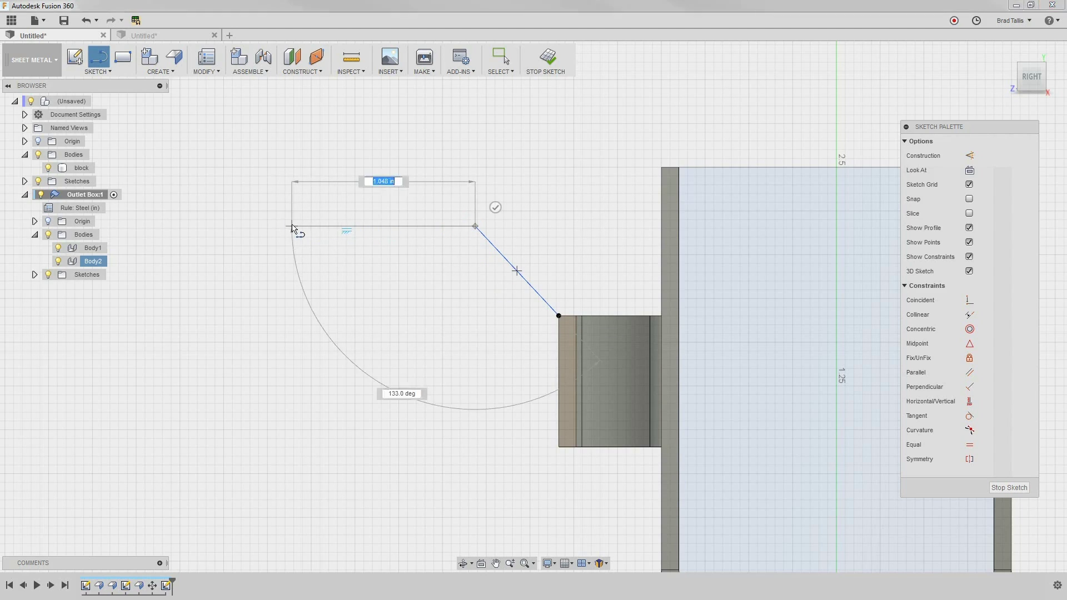
{"action": "left_click", "coordinate": [292, 227]}
{"action": "key", "text": "Escape"}
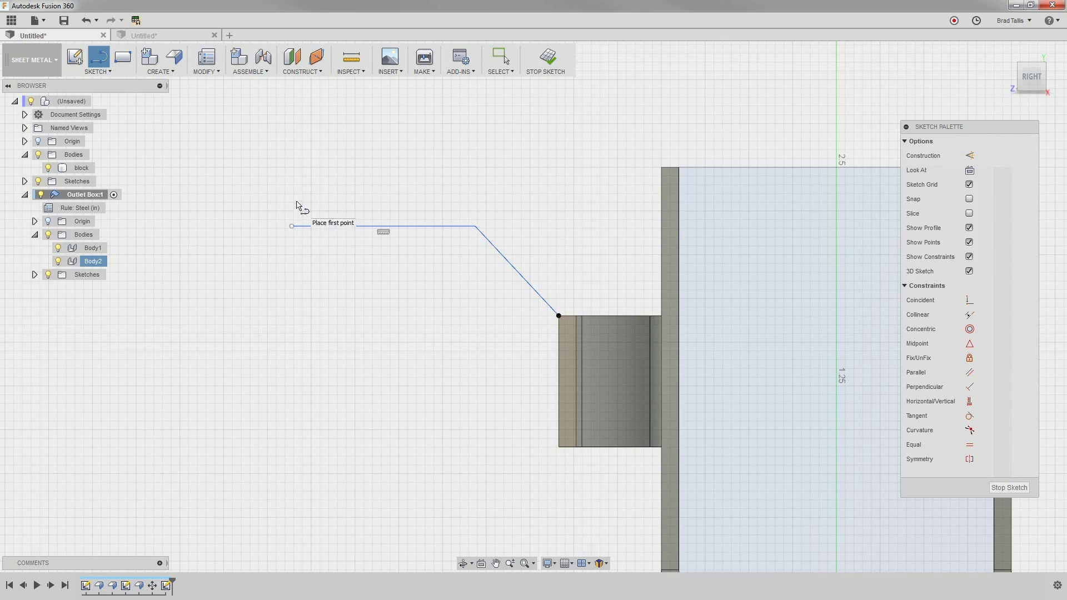
{"action": "left_click", "coordinate": [544, 58]}
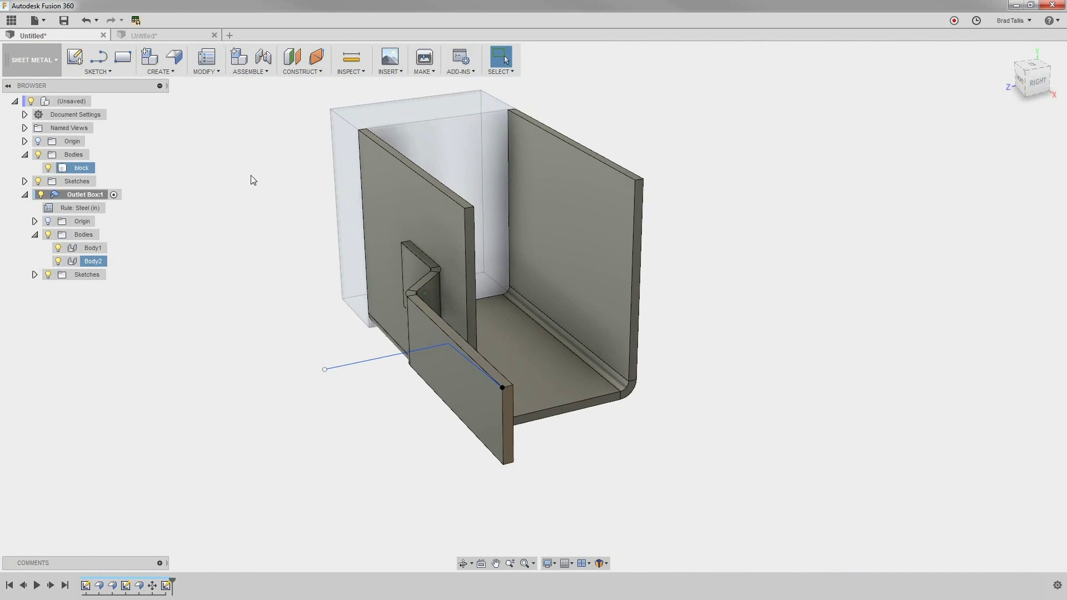
- Preview a flange from the open two-line profile along the upper edge of the contour flange's long leg, and cancel it
{"action": "left_click", "coordinate": [181, 59]}
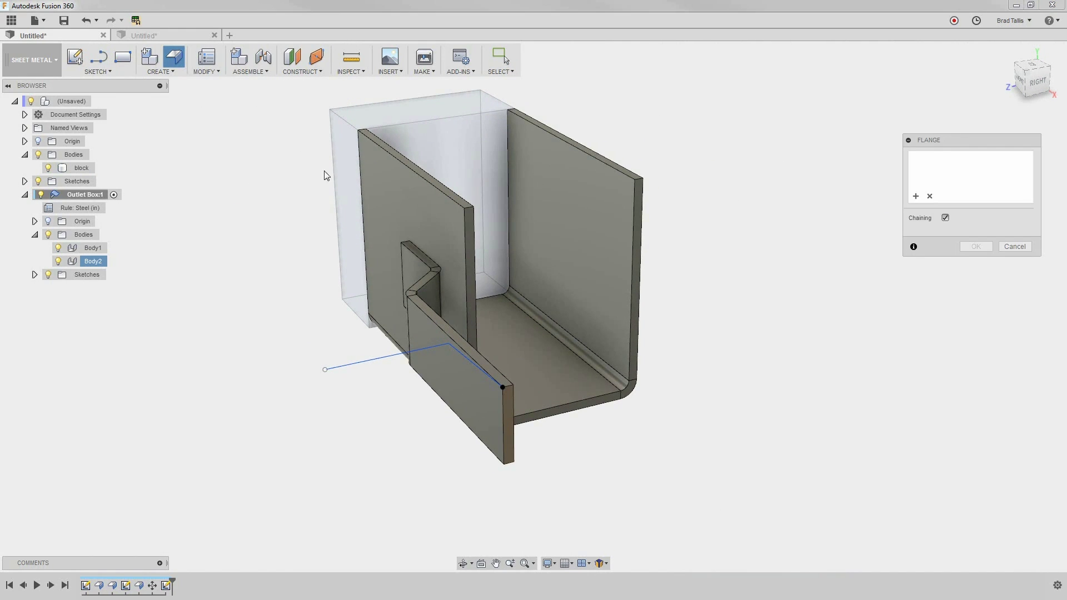
{"action": "left_click", "coordinate": [380, 359]}
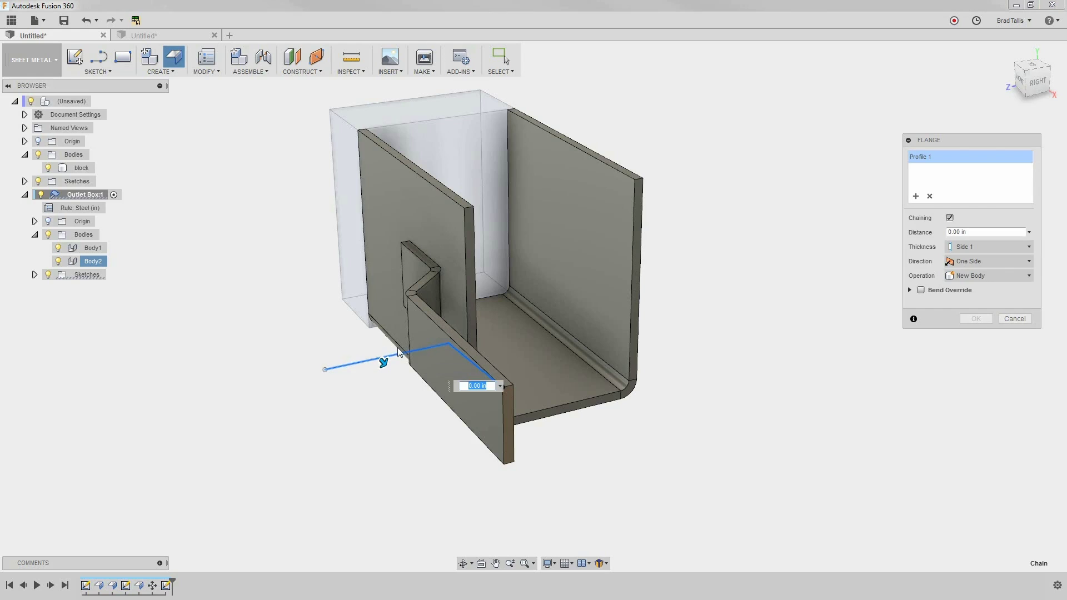
{"action": "left_click", "coordinate": [442, 332]}
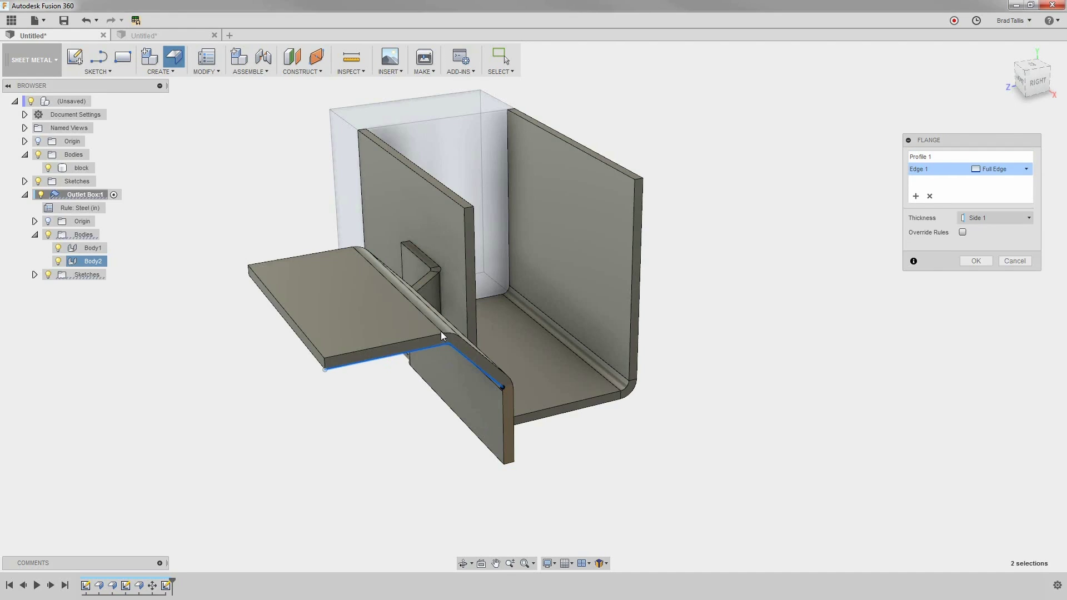
{"action": "middle_click_drag", "start_coordinate": [572, 484], "coordinate": [566, 484], "text": "shift"}
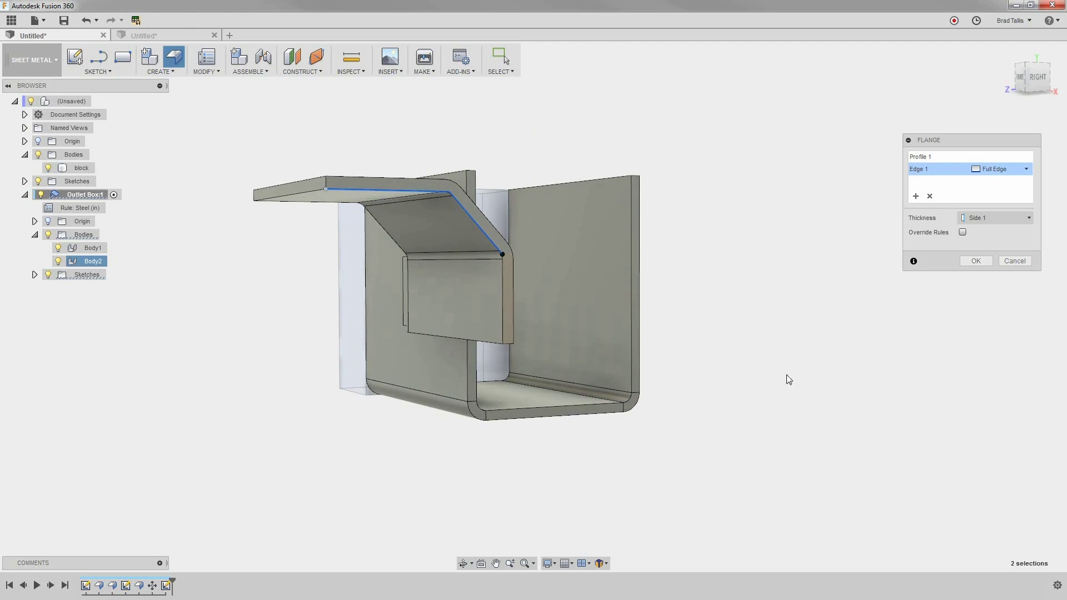
{"action": "left_click", "coordinate": [1014, 261]}
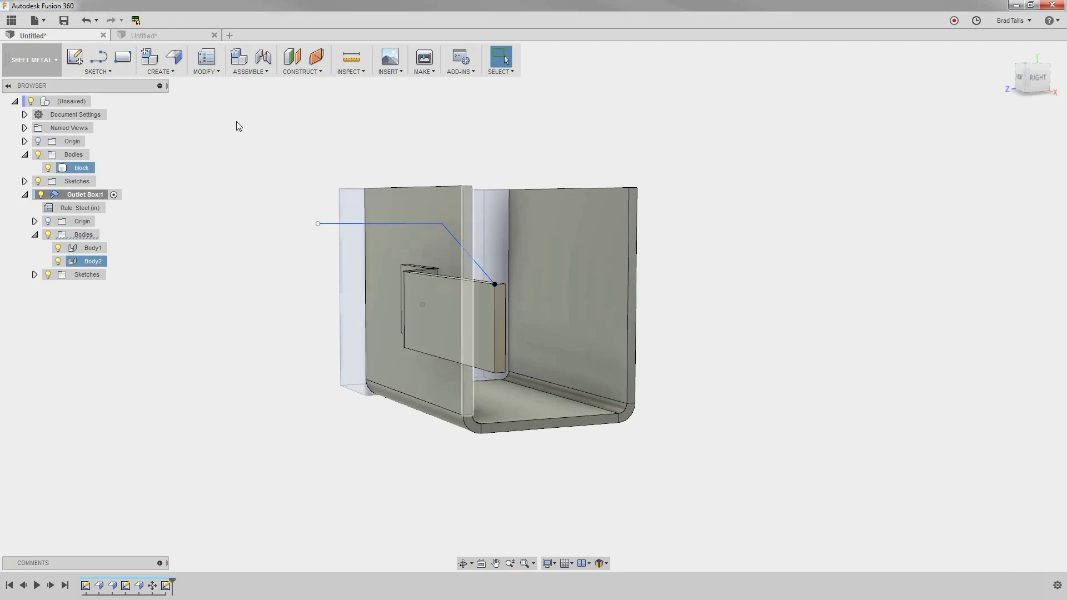
- Undo the profile lines and redraw them detached from the flange's corner, with a diagonal line and a horizontal line about 0.6 in long
{"action": "left_click", "coordinate": [86, 20]}
{"action": "left_click", "coordinate": [87, 20]}
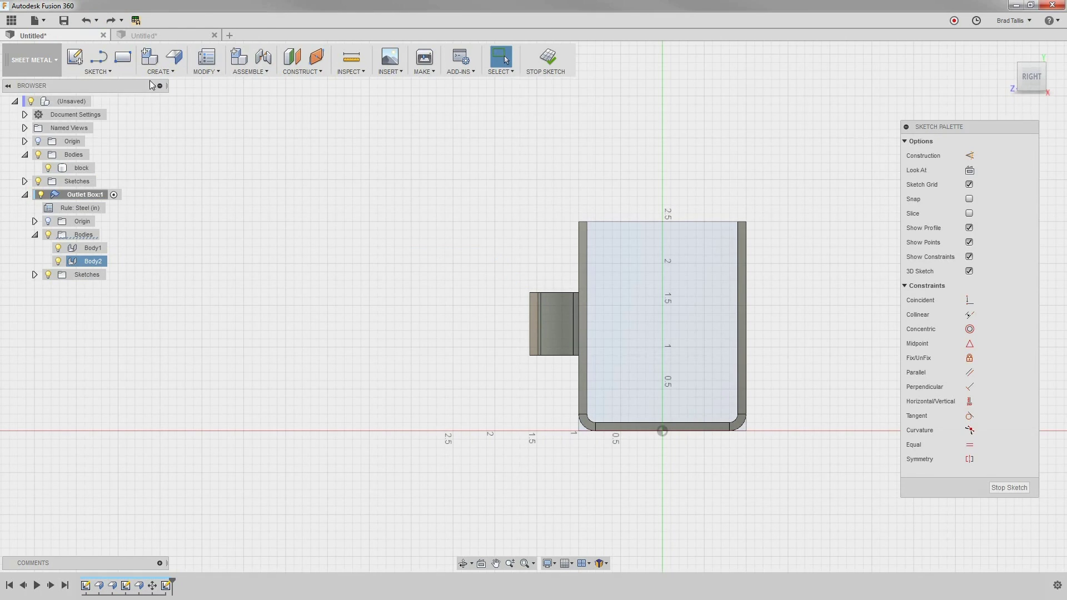
{"action": "left_click", "coordinate": [99, 56]}
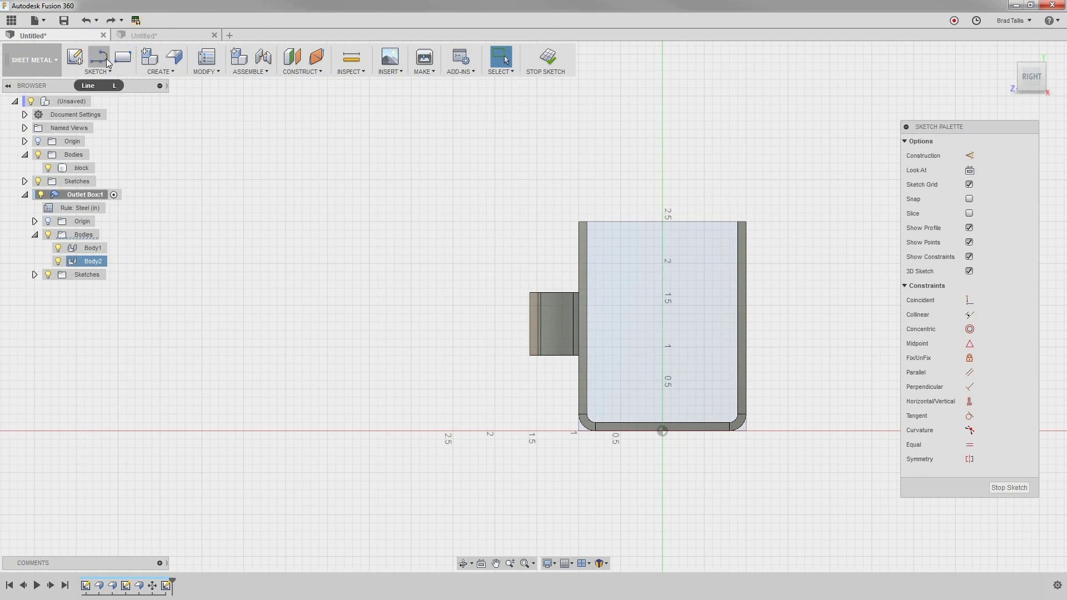
{"action": "left_click", "coordinate": [516, 285]}
{"action": "left_click", "coordinate": [471, 238]}
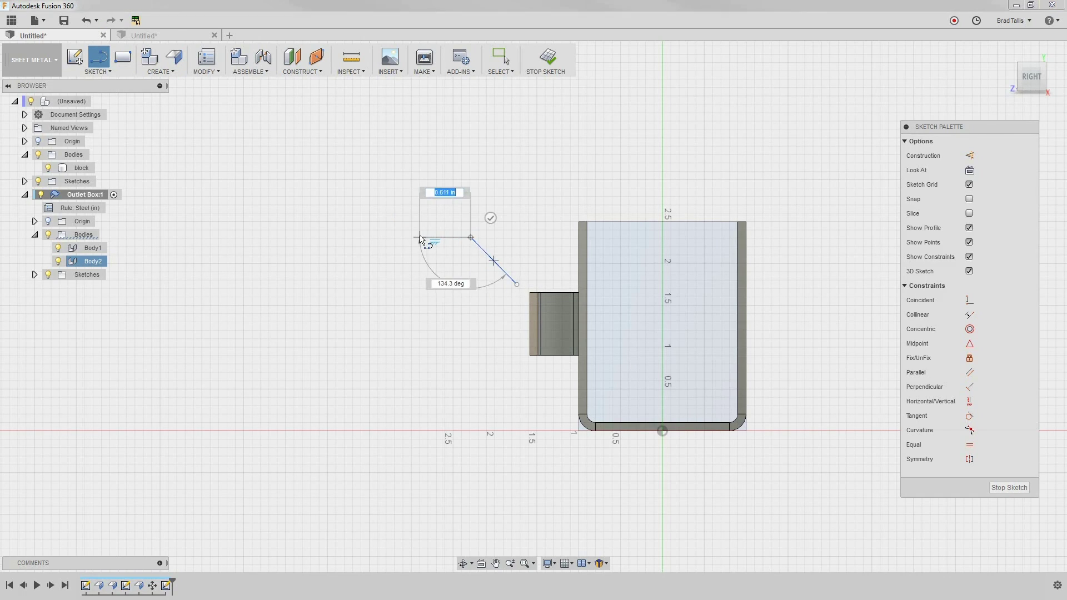
{"action": "left_click", "coordinate": [419, 239]}
{"action": "key", "text": "Escape"}
{"action": "left_click", "coordinate": [548, 61]}
- Preview a flange from the detached profile along the upper edge of the contour flange's long leg, and cancel it
{"action": "left_click", "coordinate": [176, 58]}
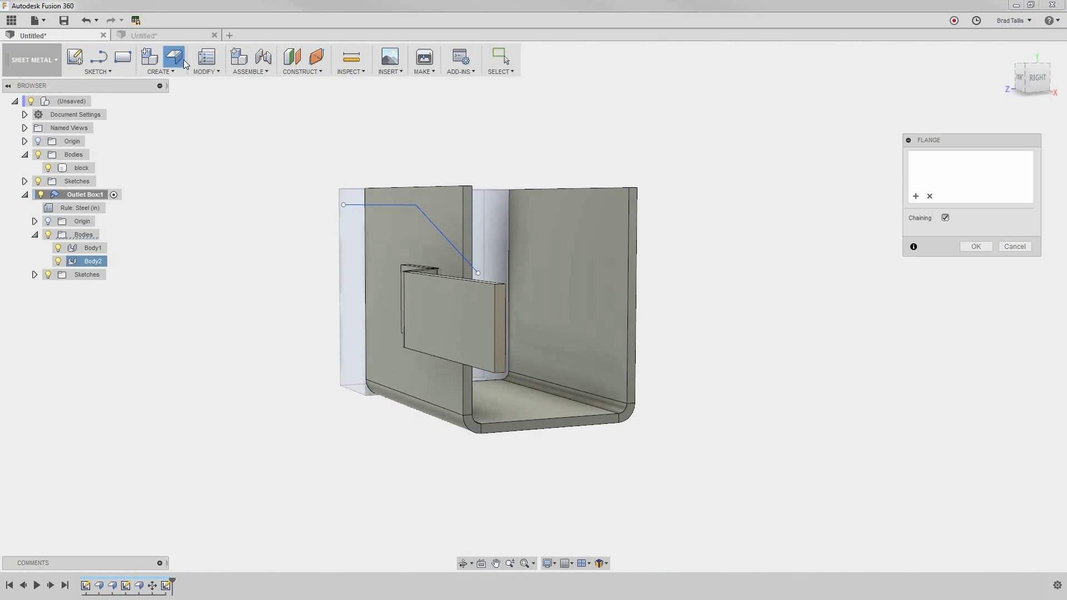
{"action": "left_click", "coordinate": [446, 241]}
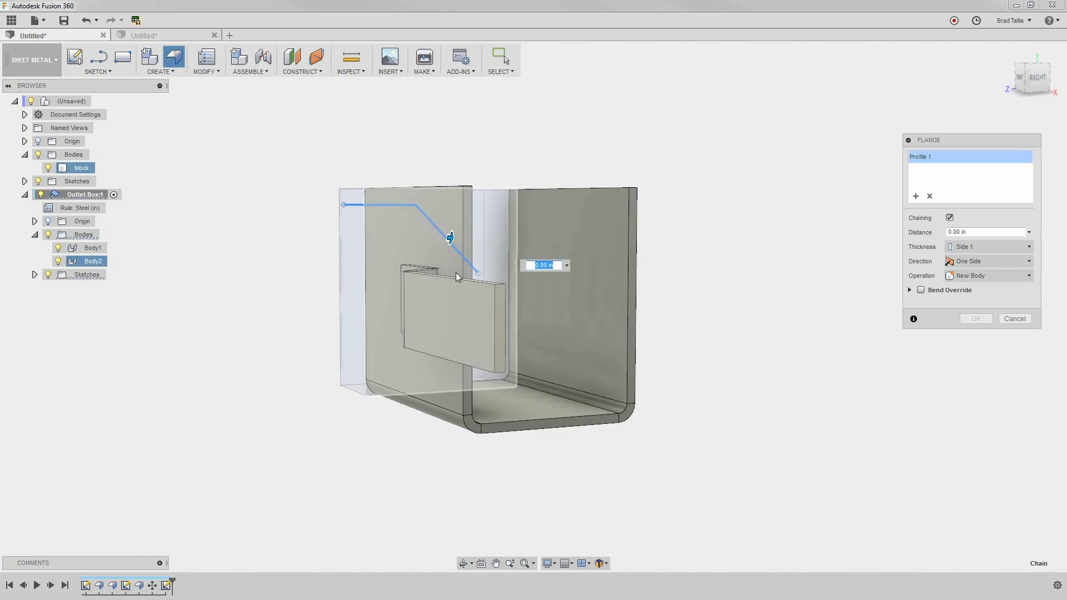
{"action": "left_click", "coordinate": [458, 278]}
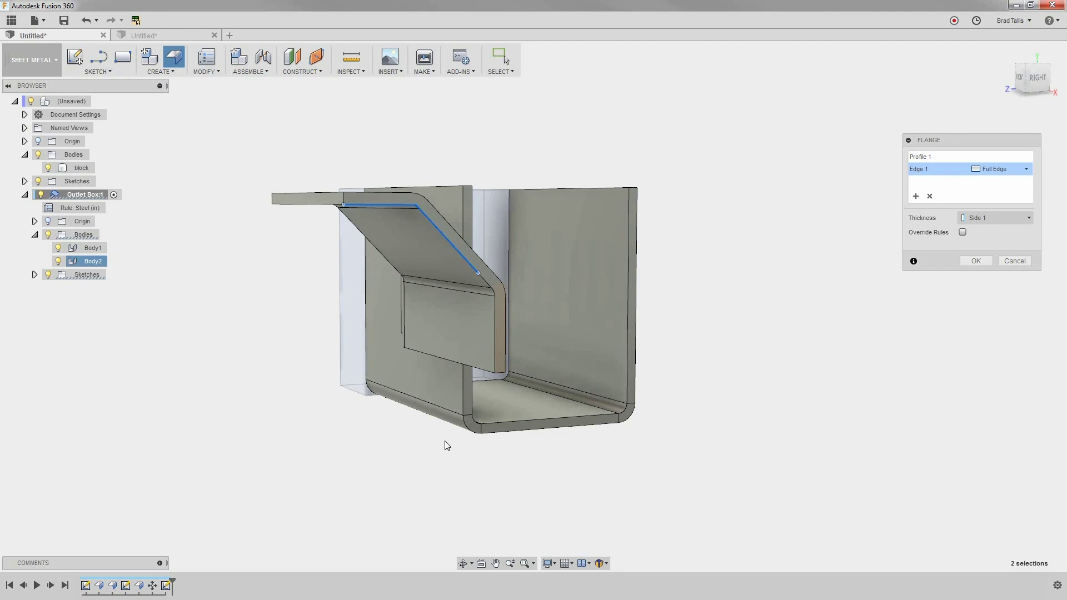
{"action": "key", "text": "Escape"}
- Hide the Outlet Box component's sketches and its contour flange body, Body2, leaving only the box body and block visible
{"action": "mouse_move", "coordinate": [489, 235]}
{"action": "middle_mouse_down", "text": "shift"}
{"action": "mouse_move", "coordinate": [334, 341]}
{"action": "mouse_move", "coordinate": [215, 524]}
{"action": "mouse_move", "coordinate": [55, 298]}
{"action": "middle_mouse_up", "text": "shift"}
{"action": "left_click", "coordinate": [48, 275]}
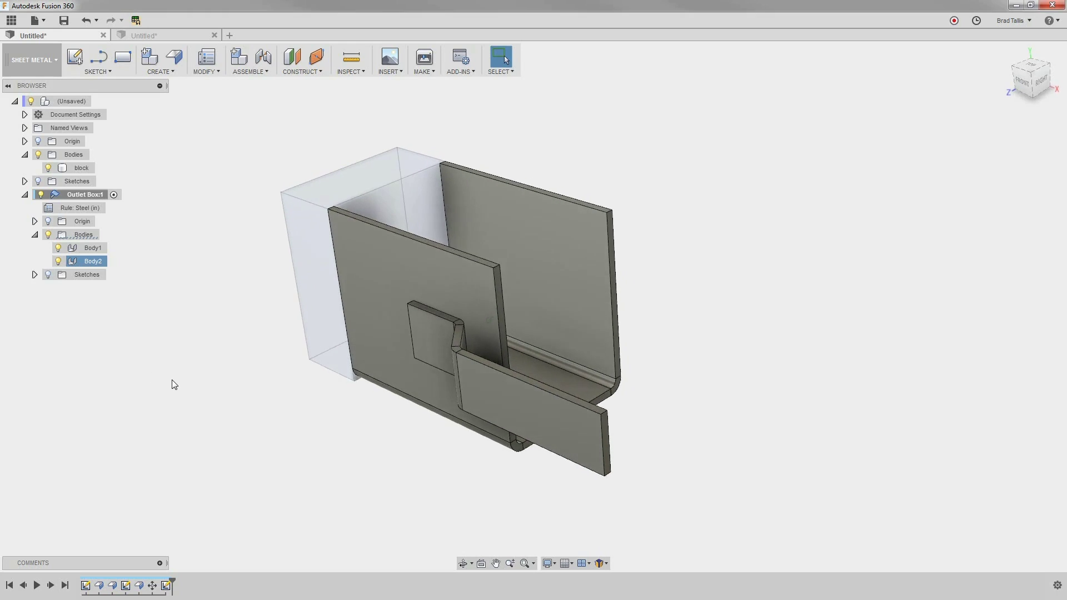
{"action": "left_click", "coordinate": [58, 262]}
{"action": "left_click", "coordinate": [34, 234]}
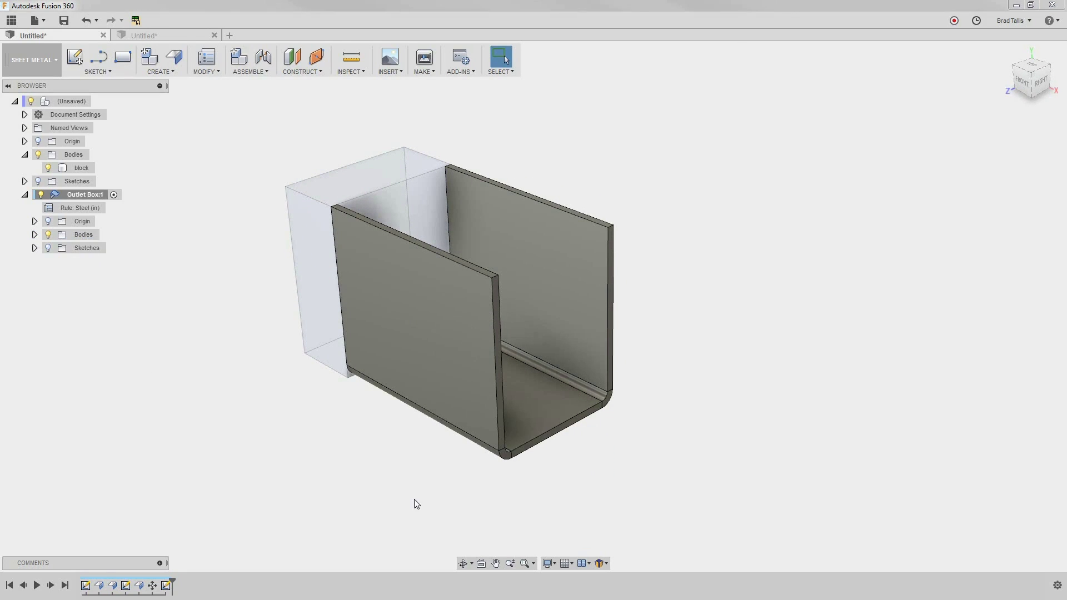
- Add 90-degree flanges 2.40 in high to both short end edges of the base, with the height datum set to Inner Faces
{"action": "right_click", "coordinate": [567, 423]}
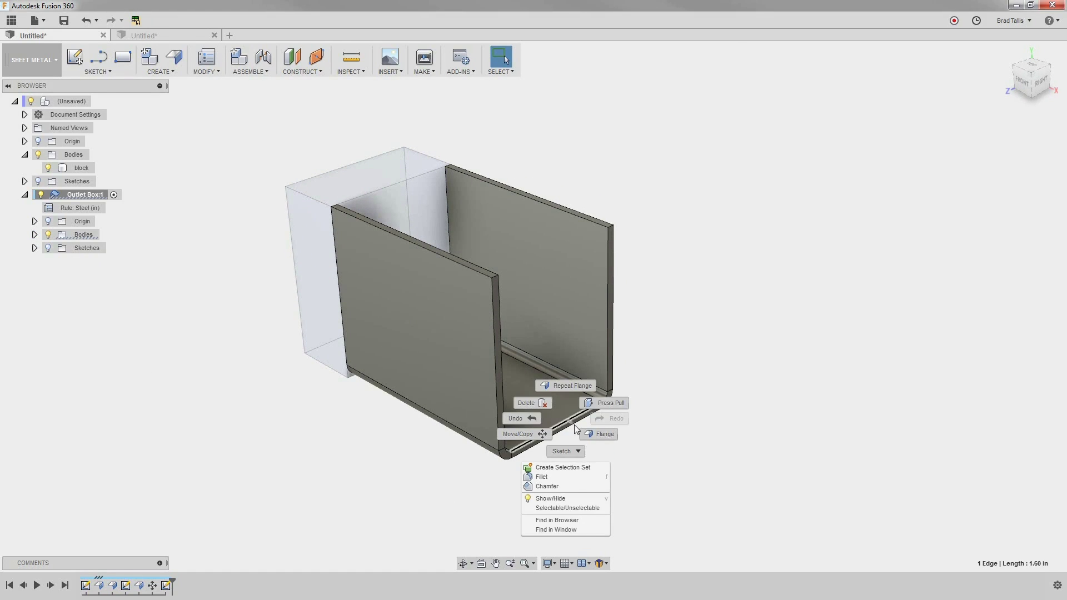
{"action": "left_click", "coordinate": [595, 434]}
{"action": "middle_click_drag", "start_coordinate": [591, 435], "coordinate": [415, 349], "text": "shift"}
{"action": "left_click", "coordinate": [409, 342]}
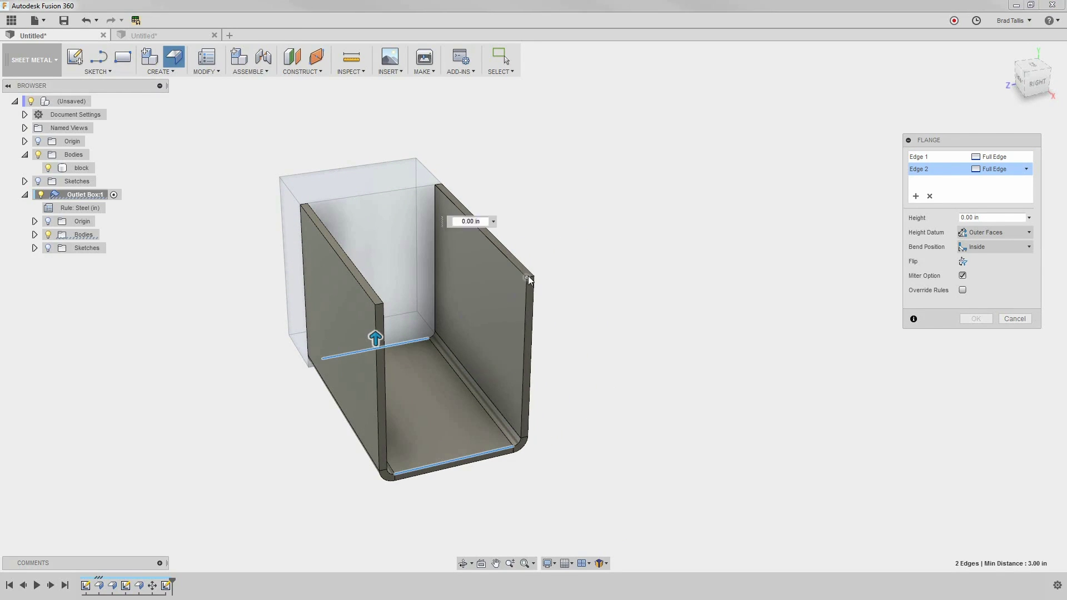
{"action": "left_click", "coordinate": [1023, 248]}
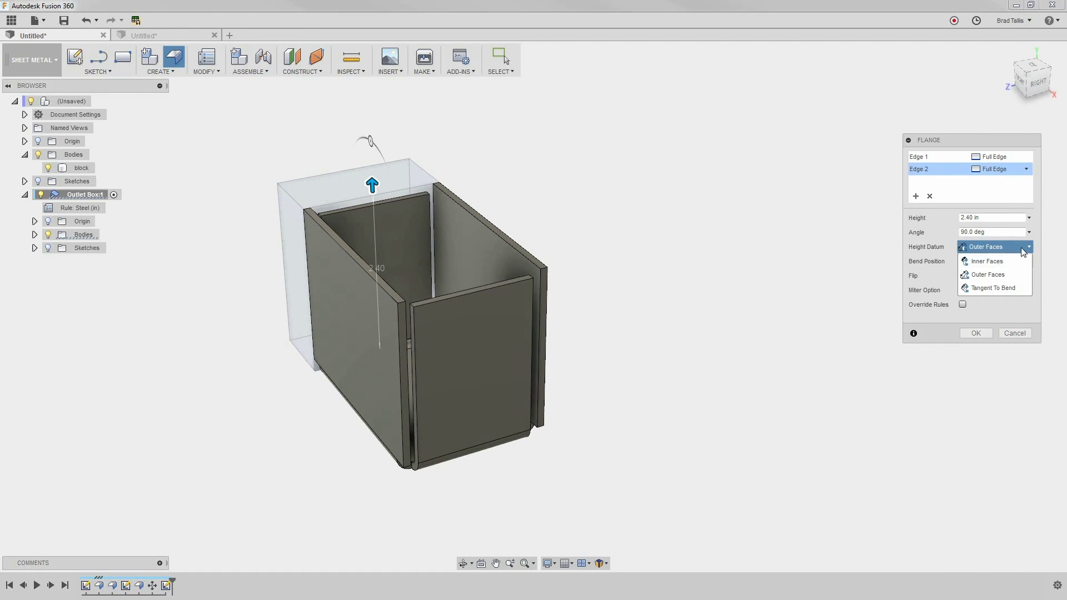
{"action": "left_click", "coordinate": [1001, 261]}
{"action": "left_click", "coordinate": [979, 334]}
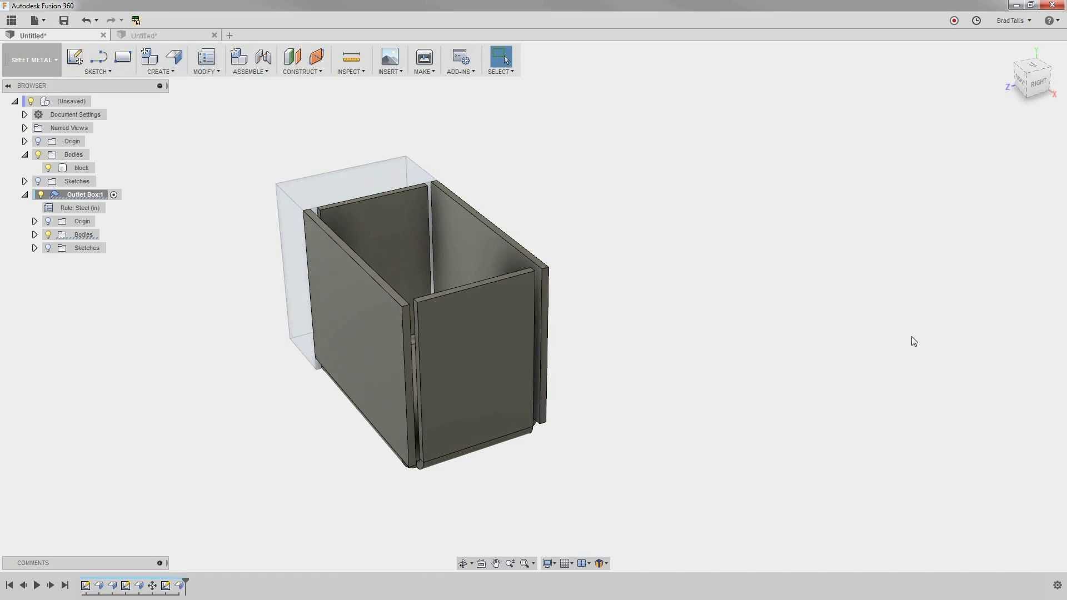
- Hide the block body and offset the four vertical end faces of the two side walls by 0.001 in
{"action": "left_click", "coordinate": [48, 168]}
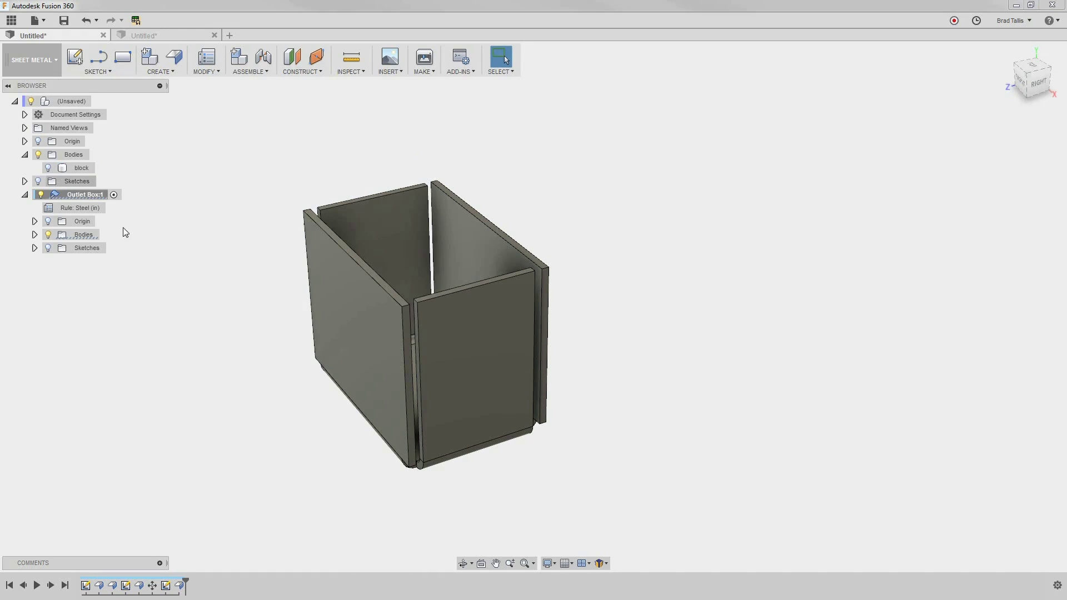
{"action": "right_click", "coordinate": [409, 357]}
{"action": "key", "text": "Escape"}
{"action": "key", "text": "q"}
{"action": "left_click", "coordinate": [545, 296]}
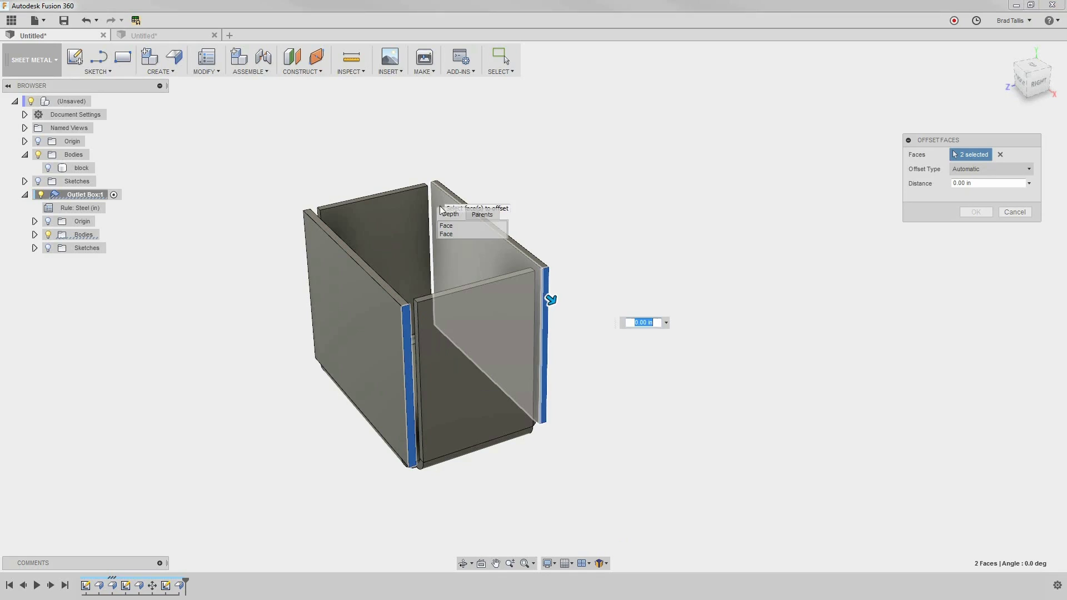
{"action": "left_click", "coordinate": [446, 233]}
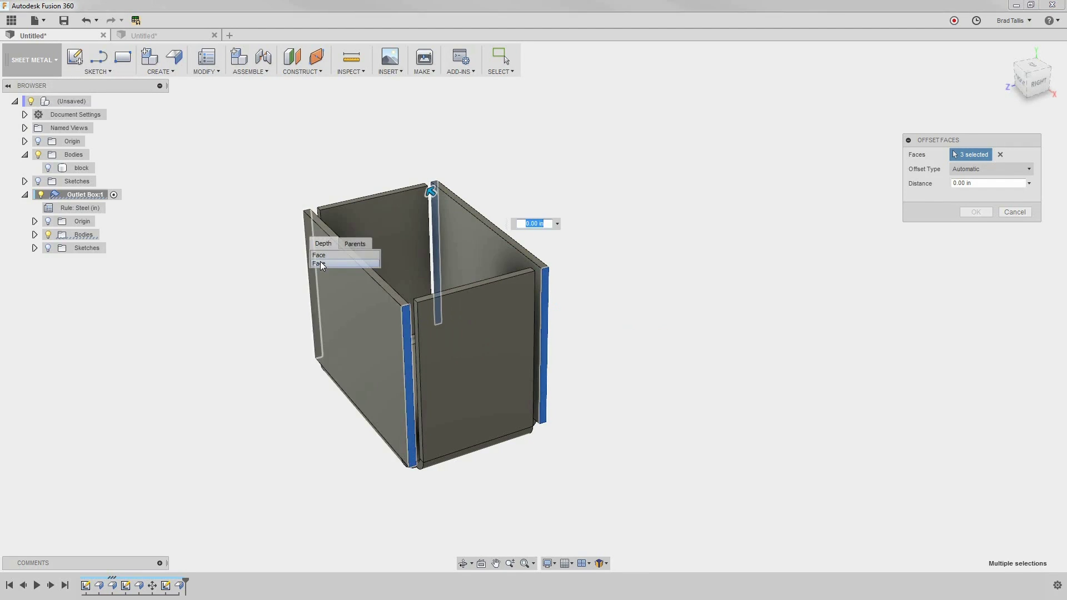
{"action": "left_click", "coordinate": [320, 262]}
{"action": "left_click", "coordinate": [431, 256]}
{"action": "left_click", "coordinate": [423, 269]}
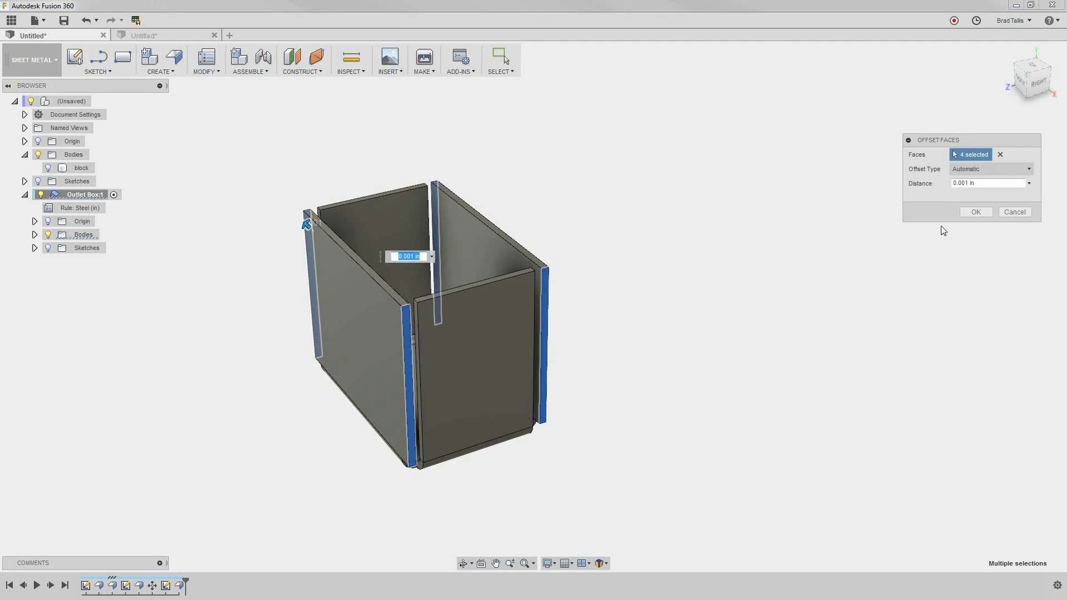
{"action": "left_click", "coordinate": [974, 213]}
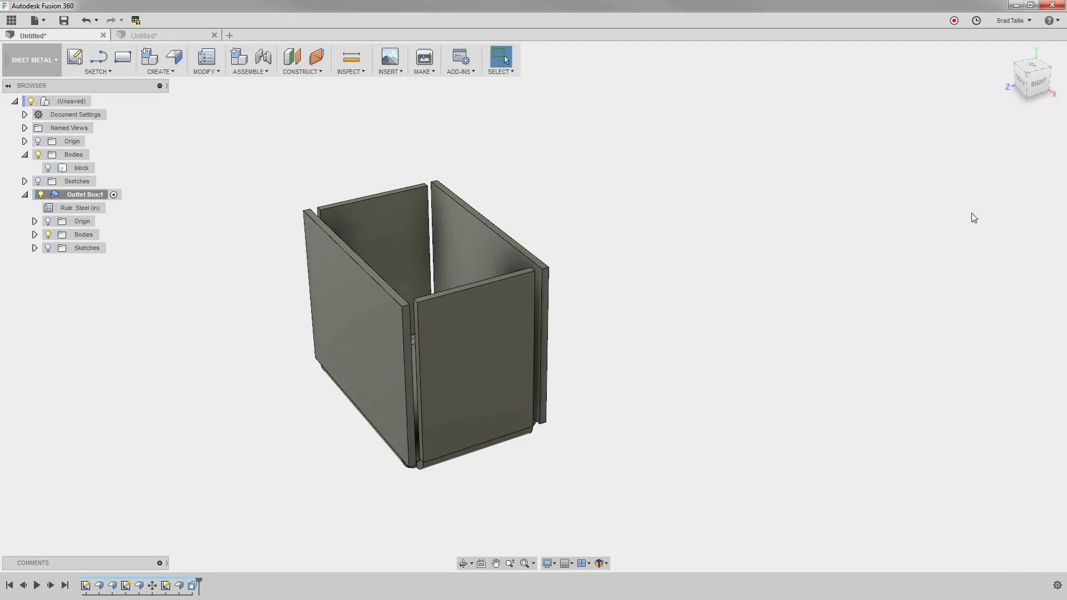
- Start a flange on the front vertical edge of the long side wall, 0.5 in high, with the bend position set to Outside
{"action": "right_click", "coordinate": [413, 366]}
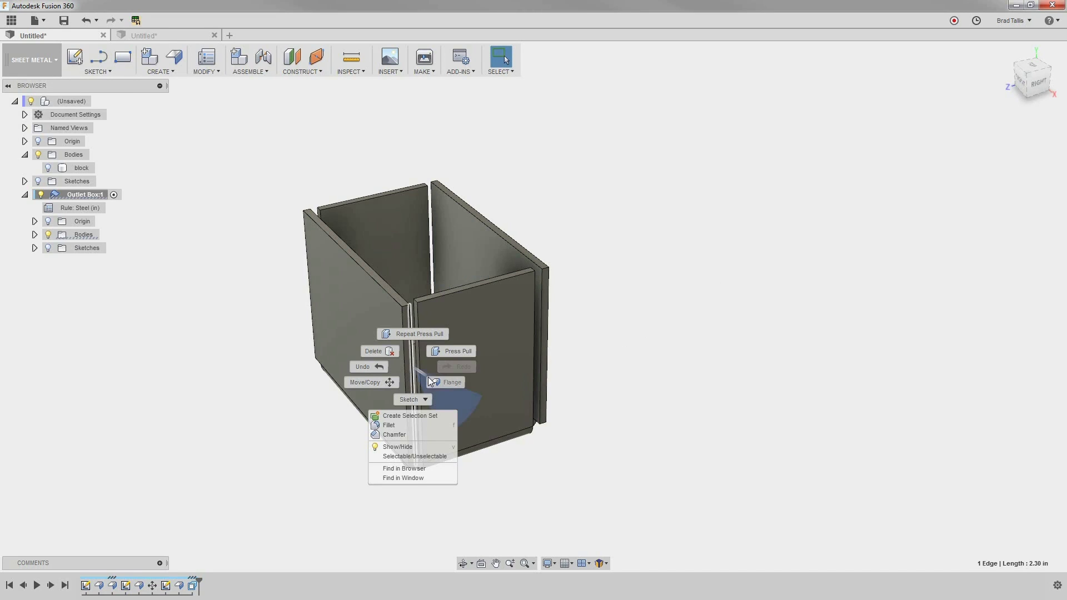
{"action": "left_click", "coordinate": [447, 383]}
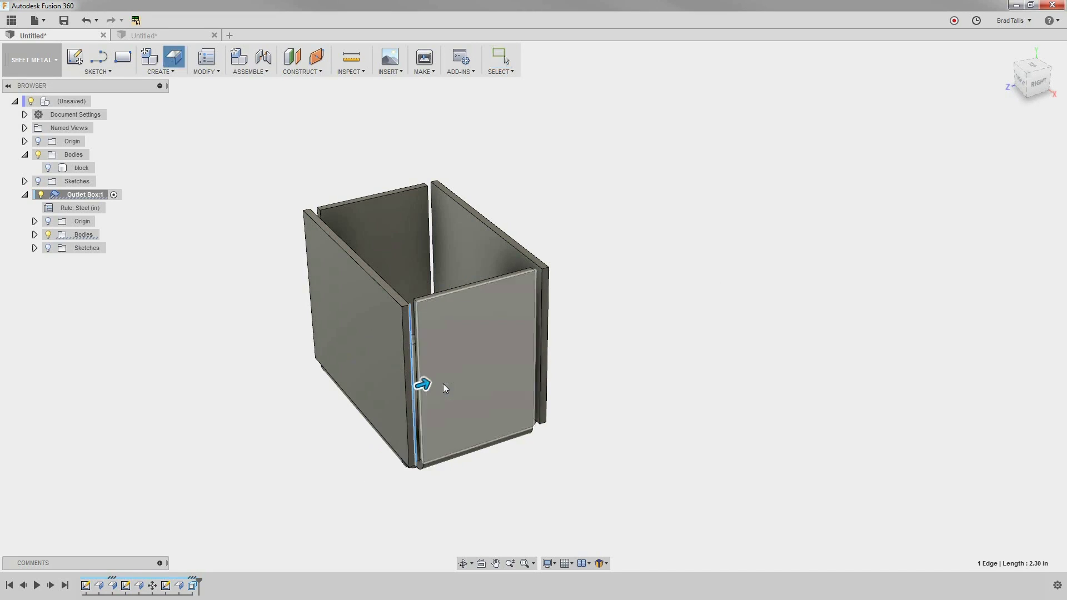
{"action": "left_click_drag", "start_coordinate": [428, 388], "coordinate": [470, 380]}
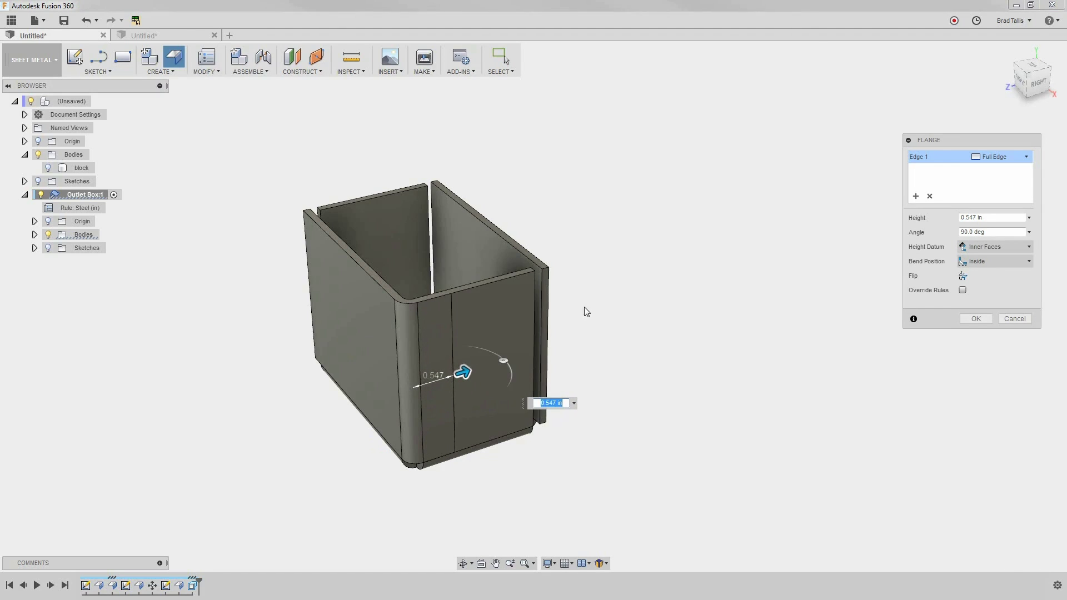
{"action": "scroll", "coordinate": [593, 298], "scroll_direction": "up", "scroll_amount": 3}
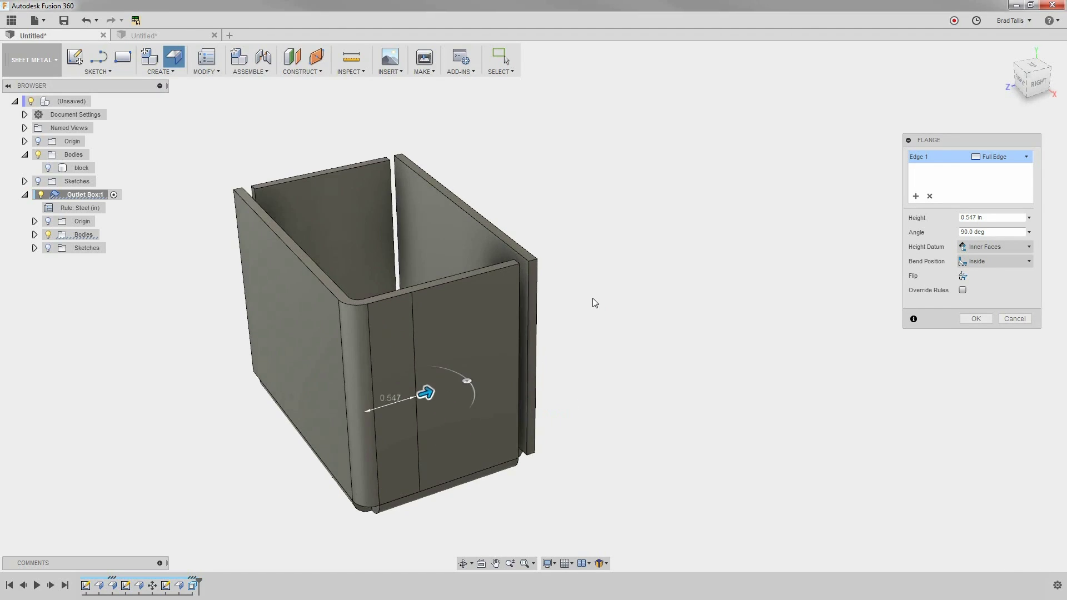
{"action": "left_click", "coordinate": [962, 261]}
{"action": "left_click", "coordinate": [981, 289]}
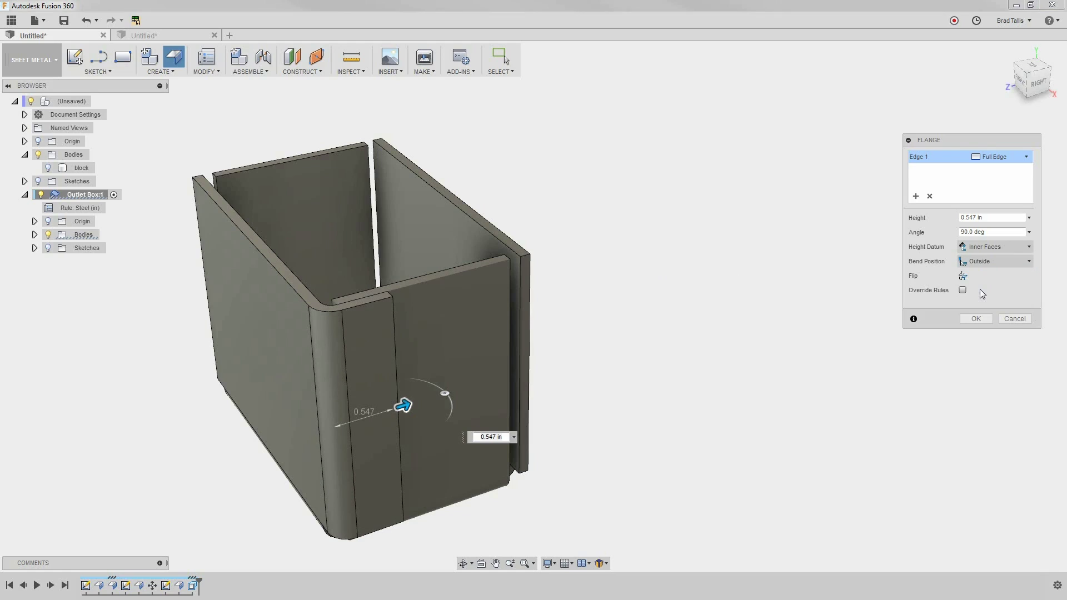
{"action": "left_click", "coordinate": [967, 217]}
{"action": "type", "text": ".5"}
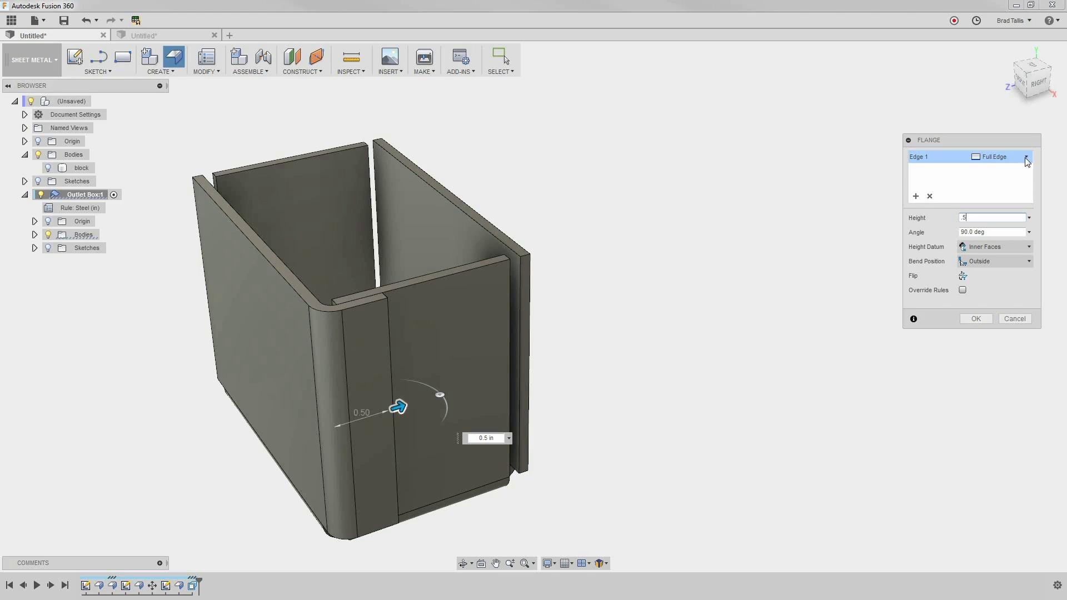
- Set the corner tab flange's width to Symmetric with a distance of 0.5 in
{"action": "left_click", "coordinate": [1026, 158]}
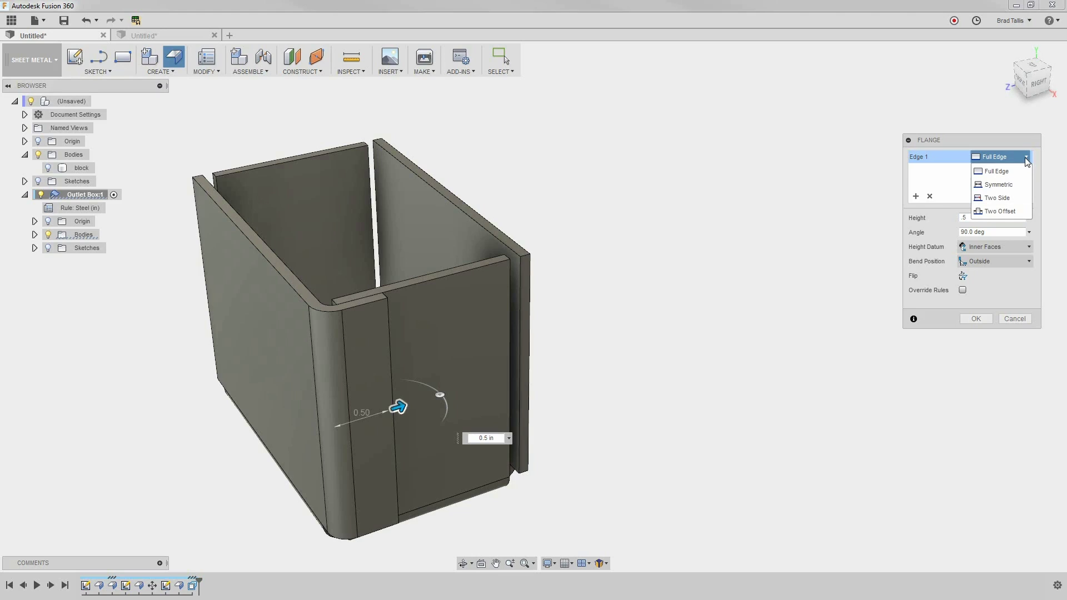
{"action": "left_click", "coordinate": [1019, 185]}
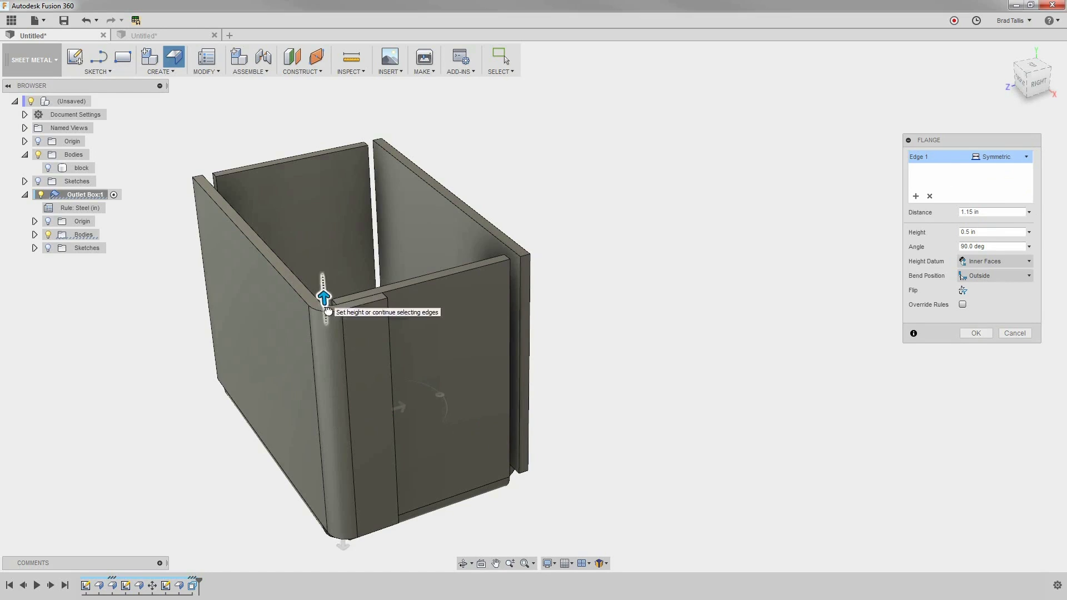
{"action": "left_click_drag", "start_coordinate": [352, 368], "coordinate": [353, 386]}
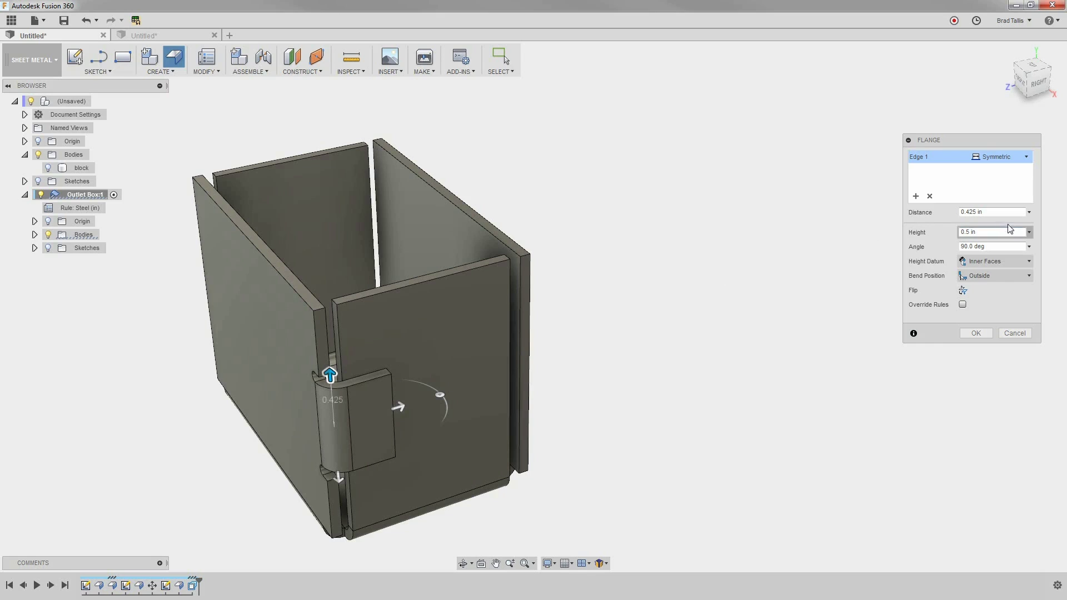
{"action": "left_click_drag", "start_coordinate": [1000, 212], "coordinate": [942, 208]}
{"action": "type", "text": ".5"}
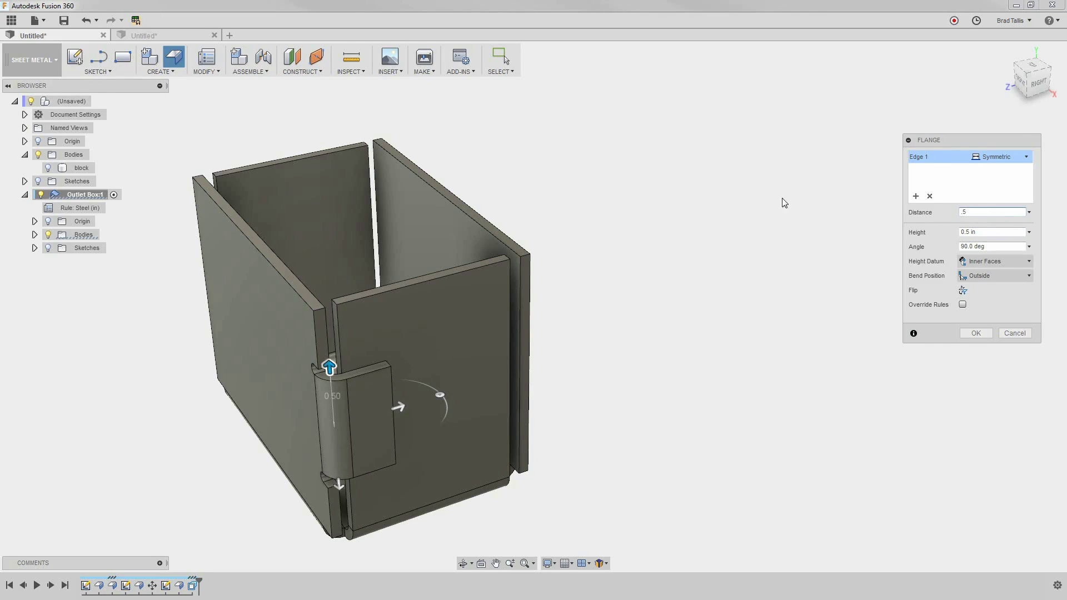
{"action": "middle_click_drag", "start_coordinate": [332, 372], "coordinate": [311, 345], "text": "shift"}
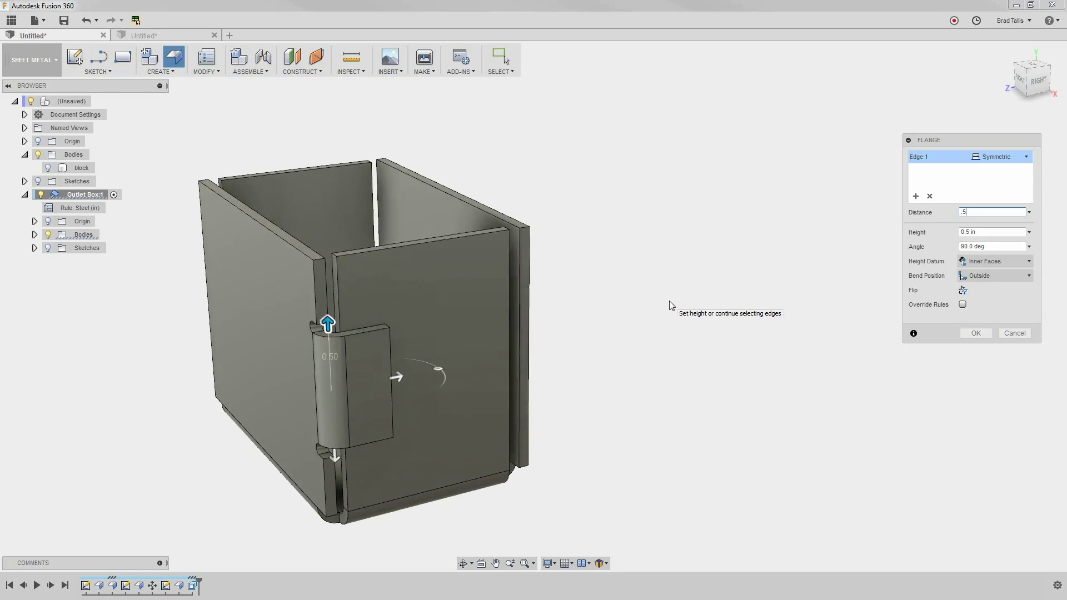
- Try the Two Side width type on the corner tab flange, with Distance1 at 0.25 in and Distance2 at 0.75 in
{"action": "left_click", "coordinate": [1026, 157]}
{"action": "left_click", "coordinate": [998, 197]}
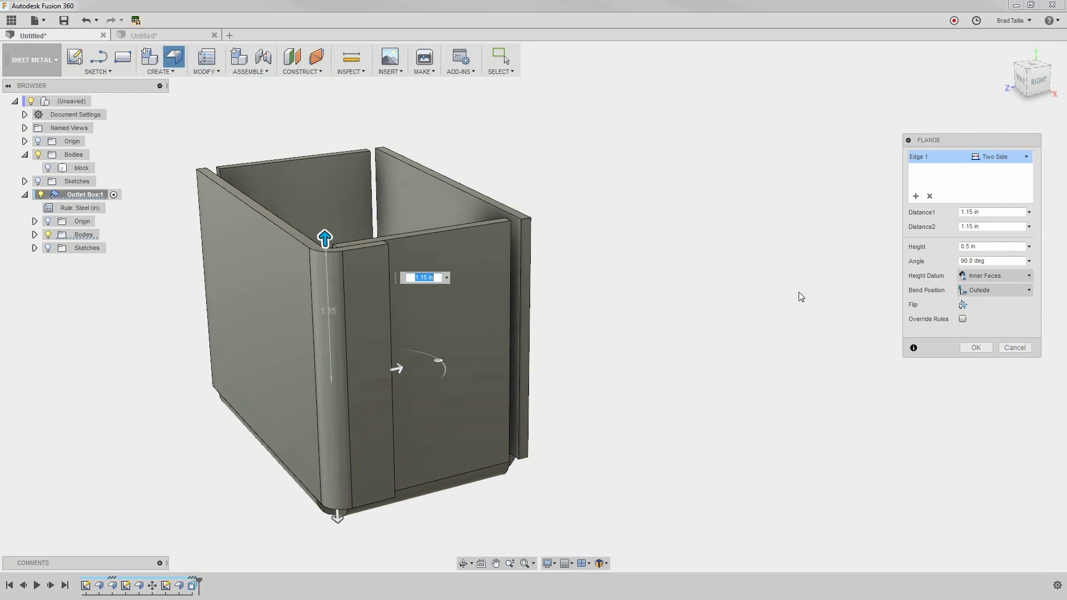
{"action": "left_click_drag", "start_coordinate": [333, 244], "coordinate": [321, 322]}
{"action": "double_click", "coordinate": [439, 353]}
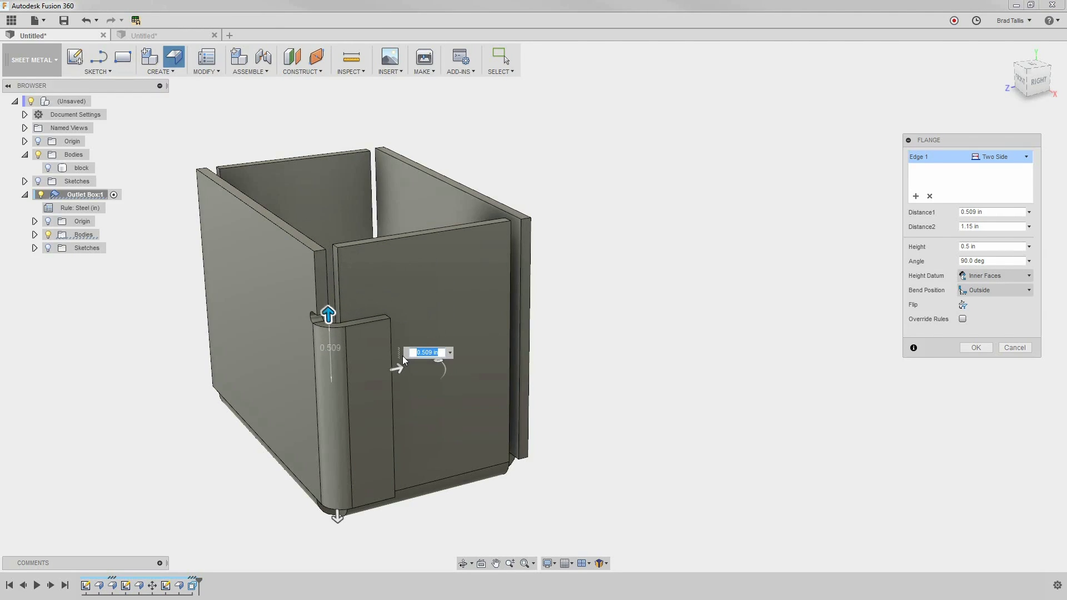
{"action": "type", "text": ".25"}
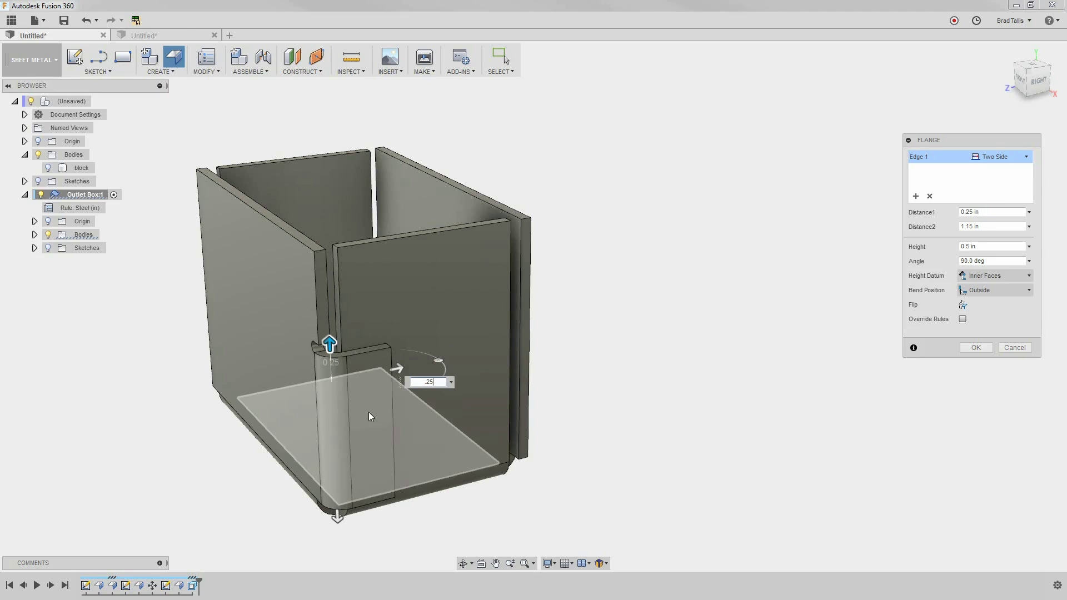
{"action": "left_click_drag", "start_coordinate": [337, 514], "coordinate": [337, 467]}
{"action": "type", "text": ".75"}
{"action": "key", "text": "Return"}
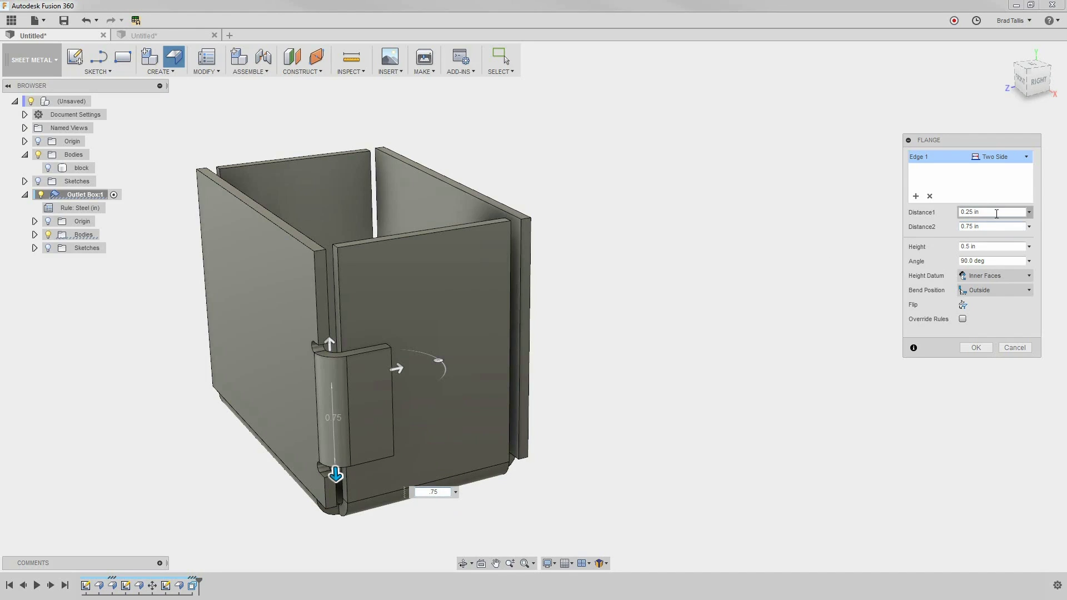
- Try the Two Offset width type on the corner tab flange, with Offset 1 at -0.5 in and Offset 2 at -1 in
{"action": "left_click", "coordinate": [1000, 156]}
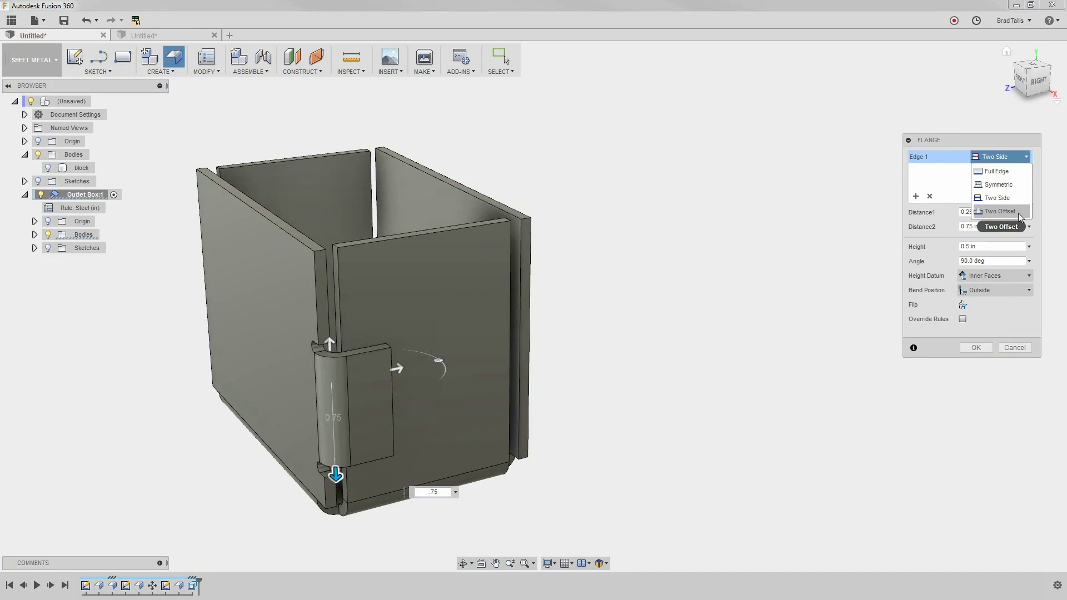
{"action": "left_click", "coordinate": [1001, 211]}
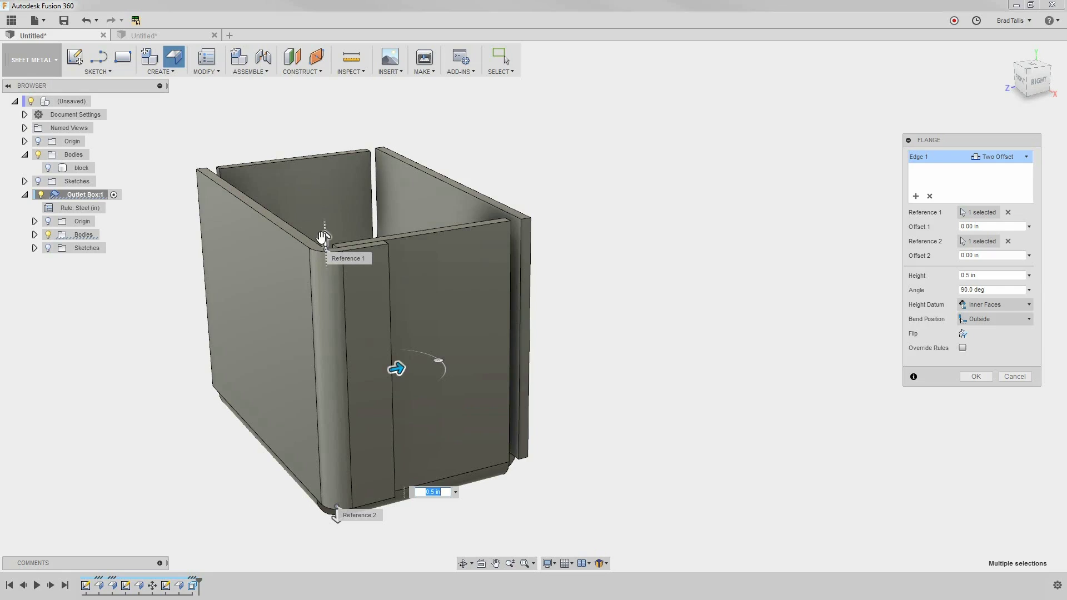
{"action": "left_click_drag", "start_coordinate": [325, 240], "coordinate": [335, 295]}
{"action": "left_click", "coordinate": [978, 226]}
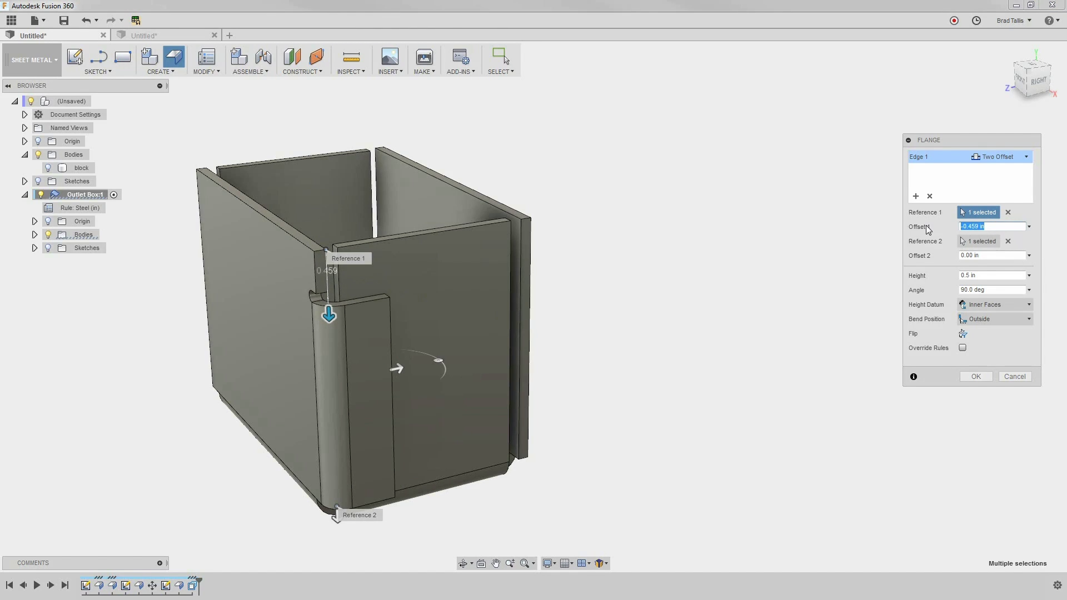
{"action": "type", "text": "-.5"}
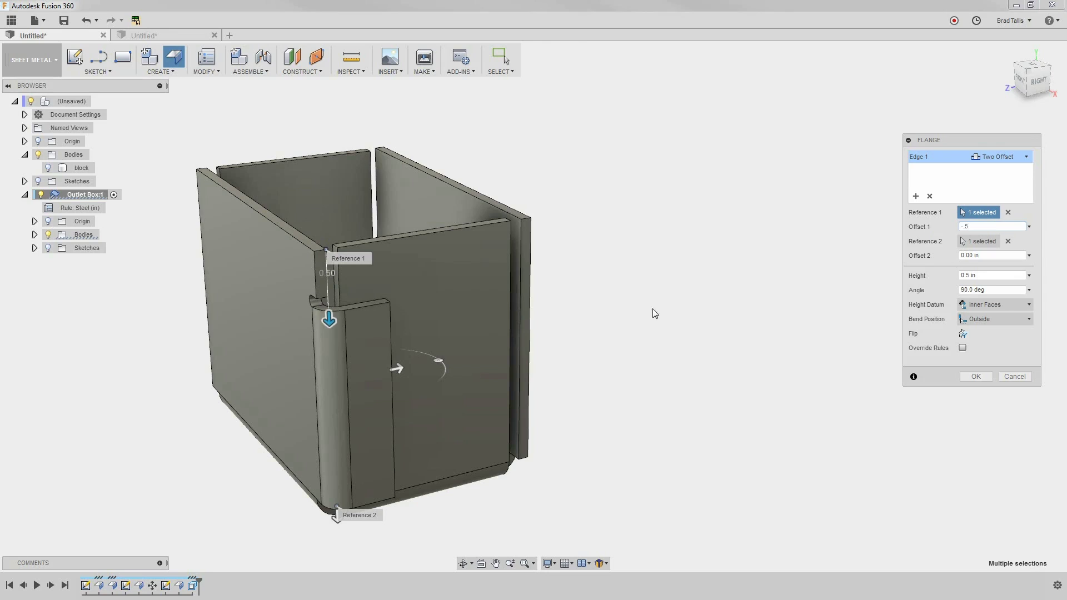
{"action": "left_click_drag", "start_coordinate": [336, 514], "coordinate": [333, 420]}
{"action": "left_click", "coordinate": [979, 255]}
{"action": "type", "text": "-1"}
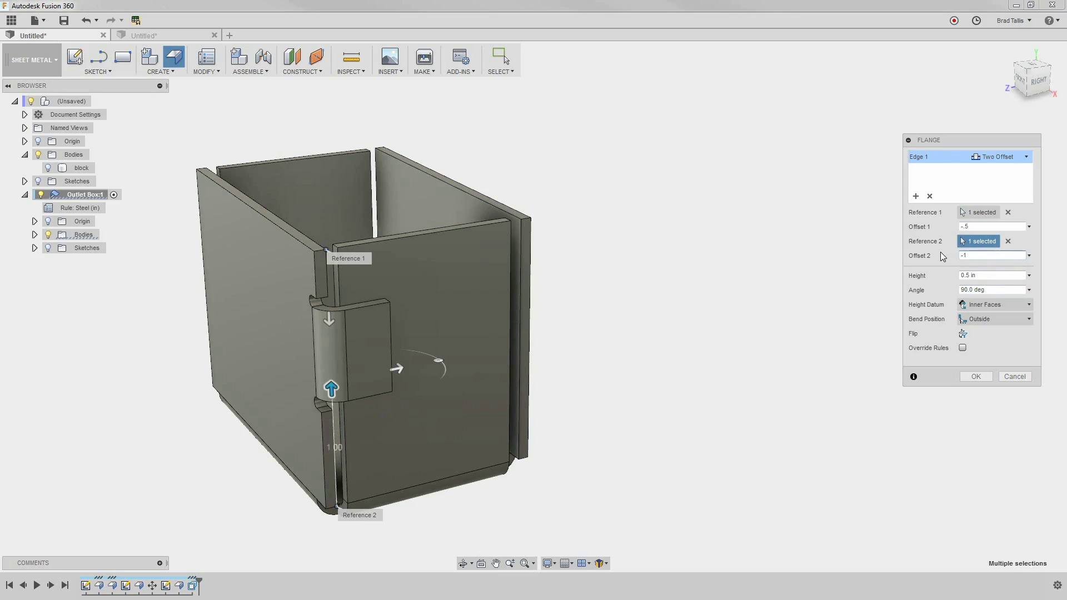
- Set the corner tab's width to Symmetric with a 0.4 in distance and create the flange
{"action": "left_click", "coordinate": [1027, 157]}
{"action": "left_click", "coordinate": [1011, 174]}
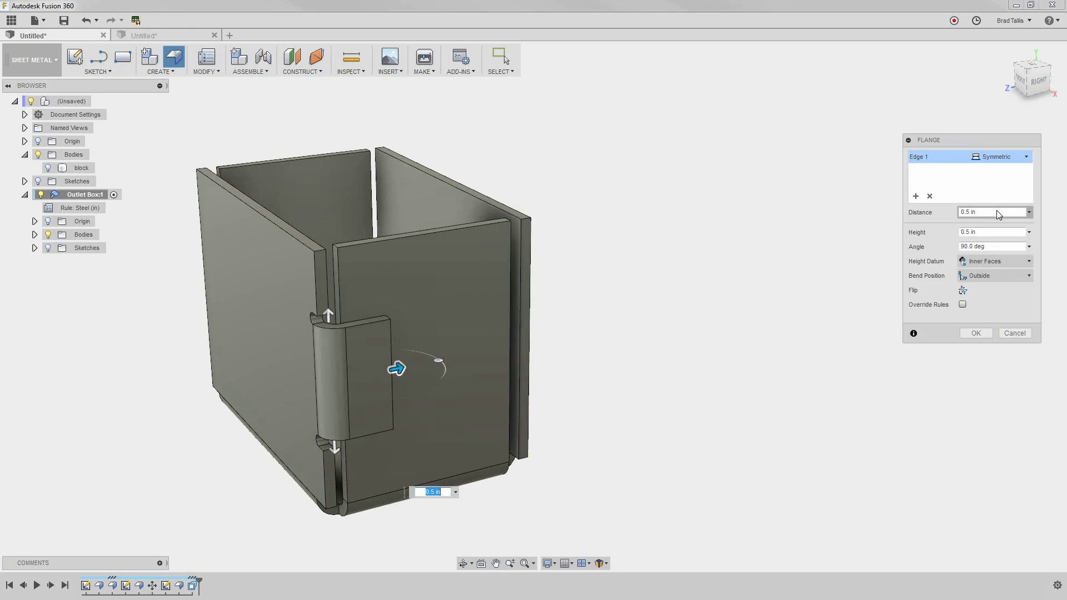
{"action": "left_click_drag", "start_coordinate": [999, 214], "coordinate": [954, 213]}
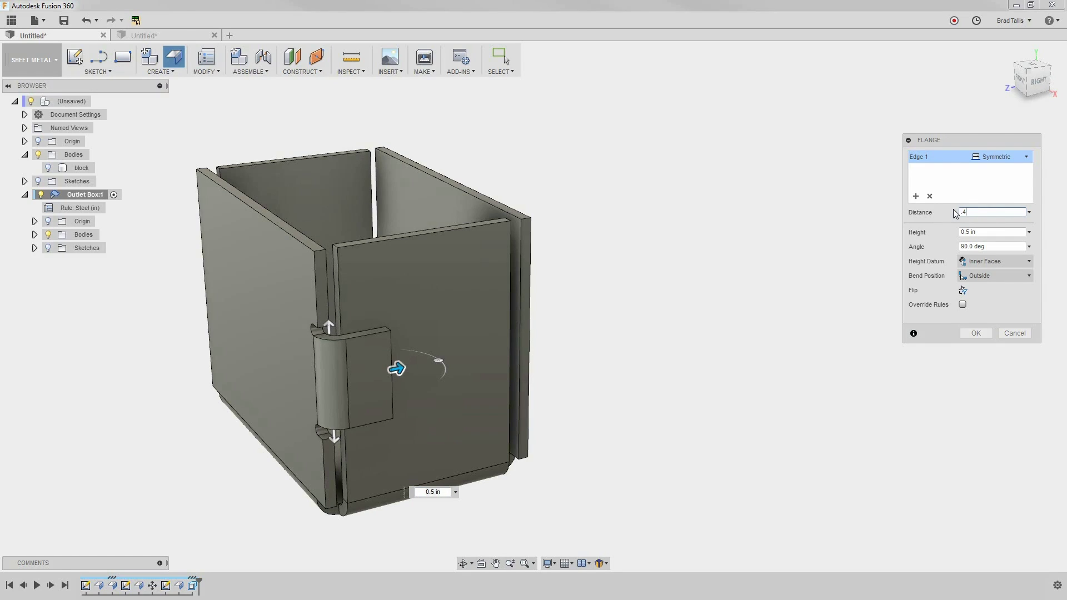
{"action": "left_click", "coordinate": [971, 333]}
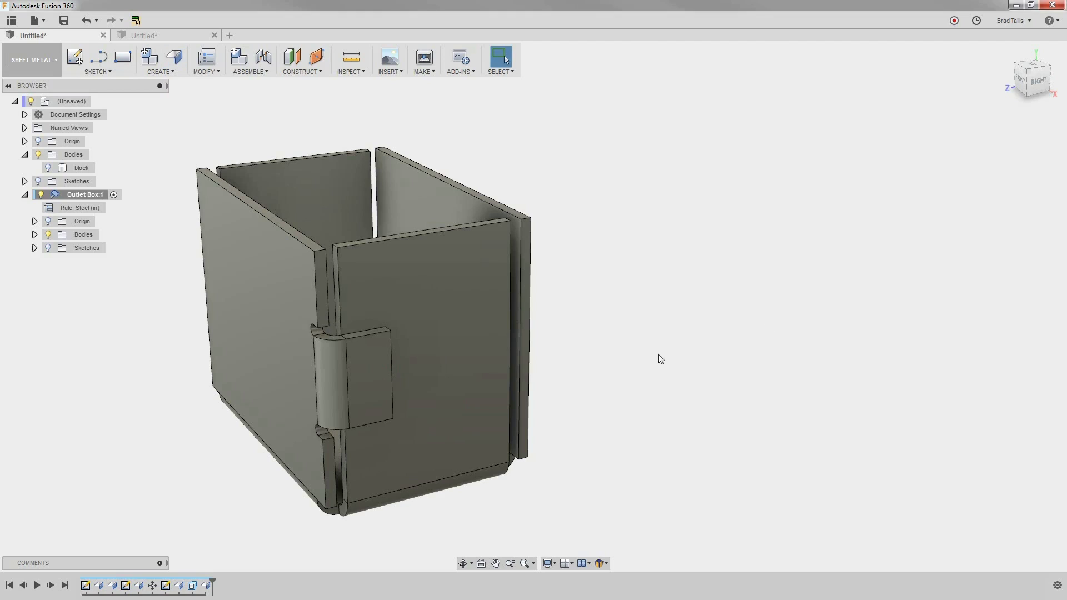
- Add a matching corner tab flange on the opposite side wall's front vertical edge, 0.5 in high, Symmetric with a 0.4 in distance
{"action": "key", "text": "Return"}
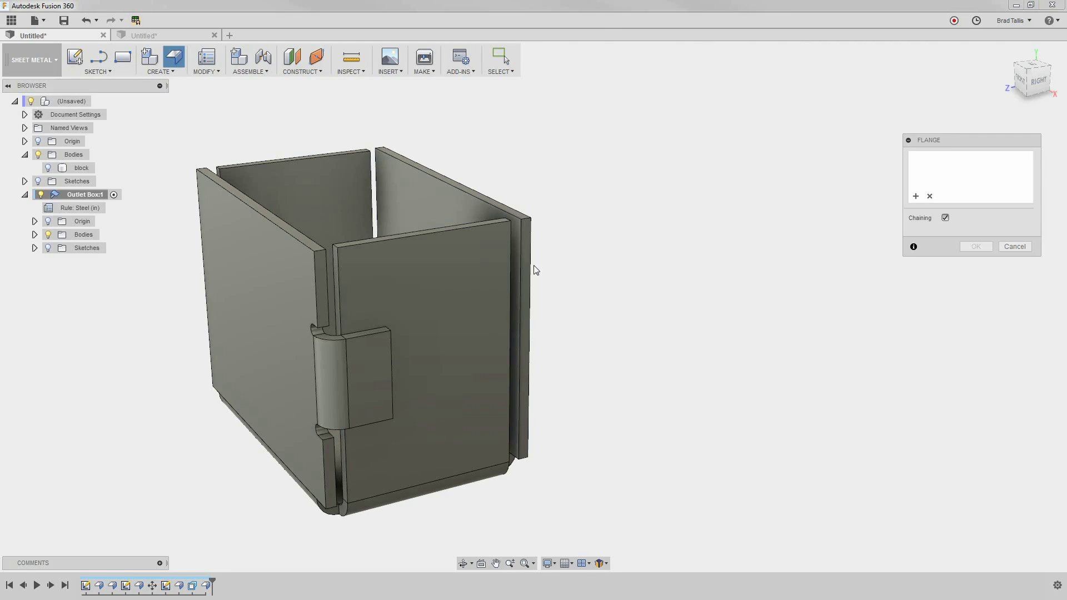
{"action": "left_click", "coordinate": [521, 265]}
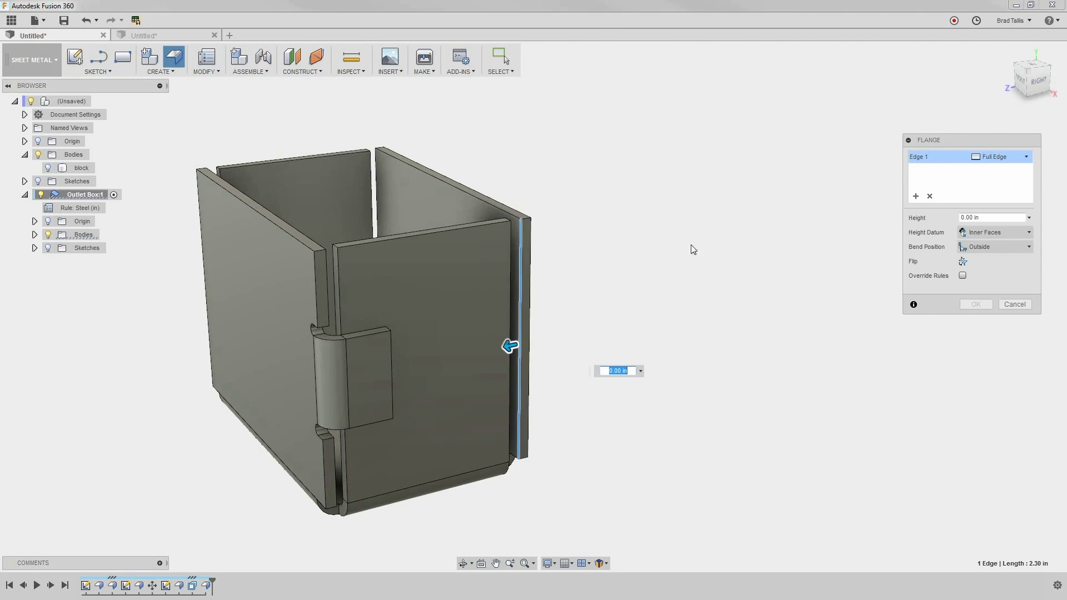
{"action": "left_click", "coordinate": [1028, 217]}
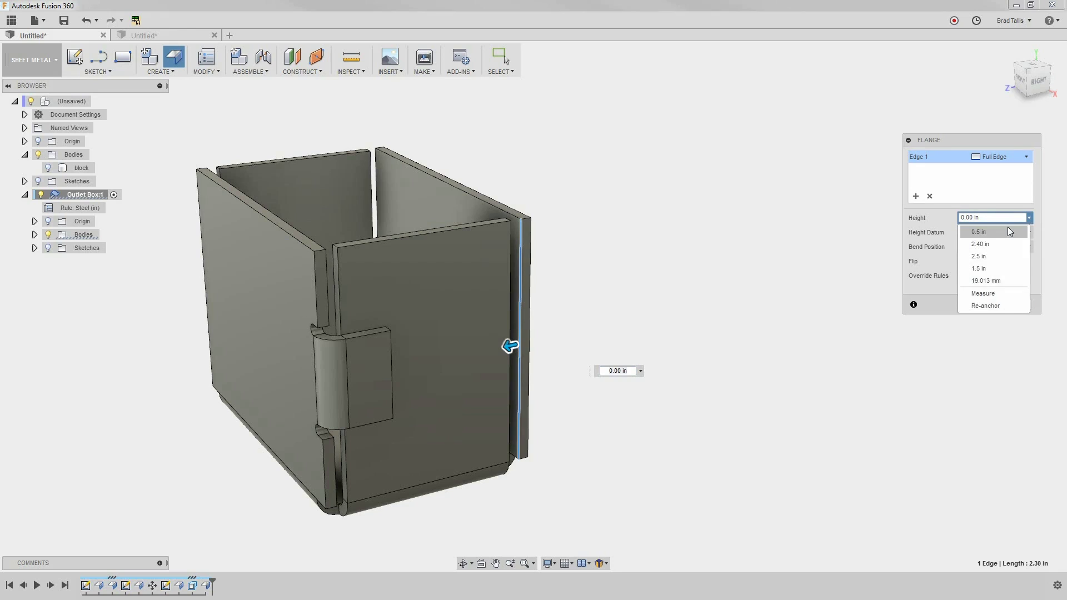
{"action": "left_click", "coordinate": [983, 230]}
{"action": "left_click", "coordinate": [1026, 157]}
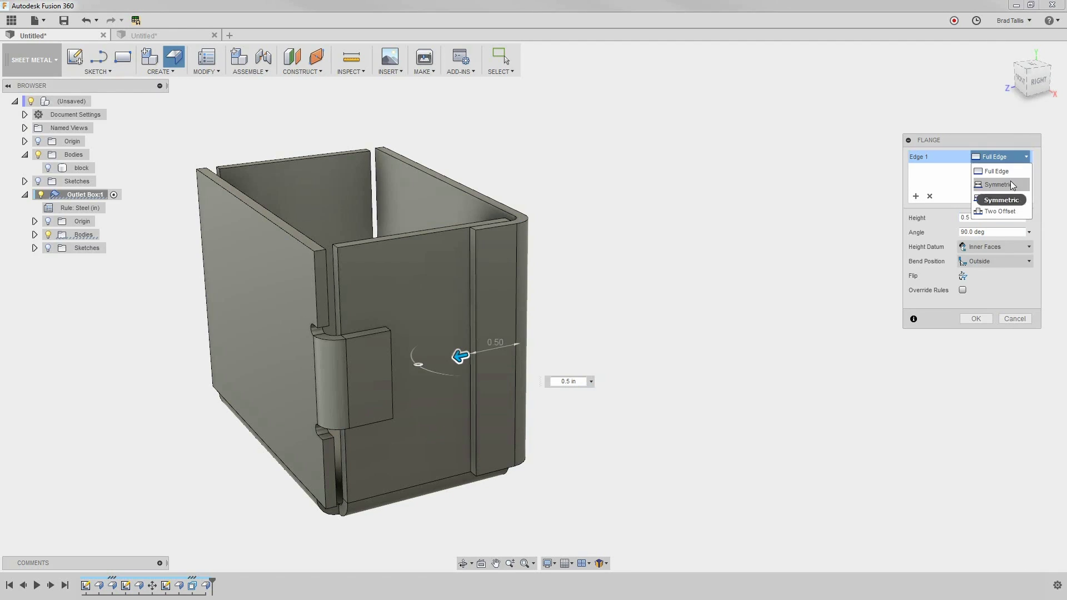
{"action": "left_click", "coordinate": [1008, 180]}
{"action": "left_click_drag", "start_coordinate": [992, 214], "coordinate": [960, 215]}
{"action": "type", "text": ".4"}
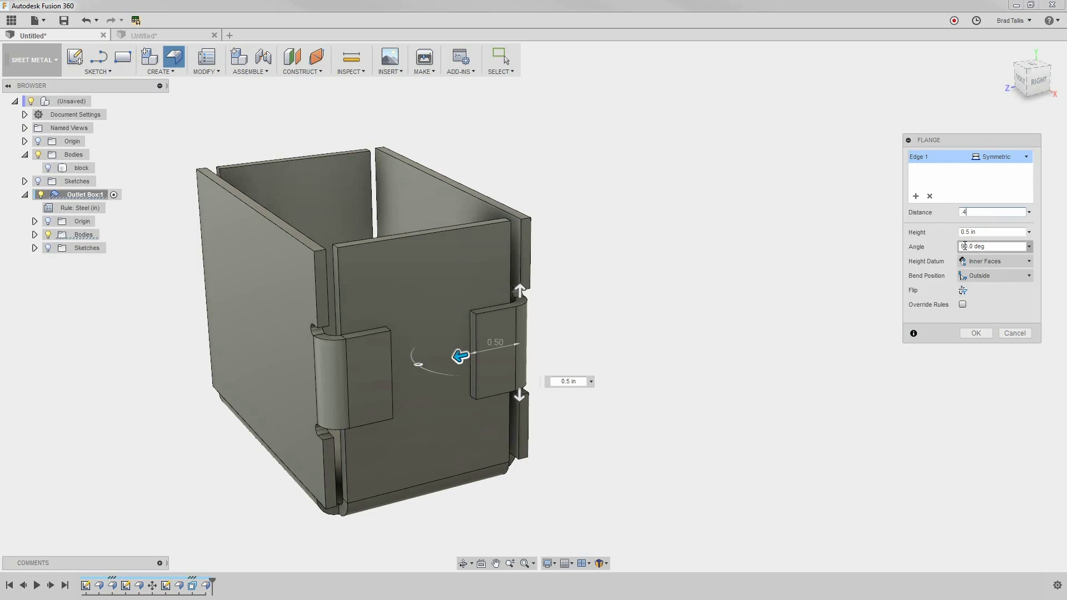
{"action": "left_click", "coordinate": [976, 333]}
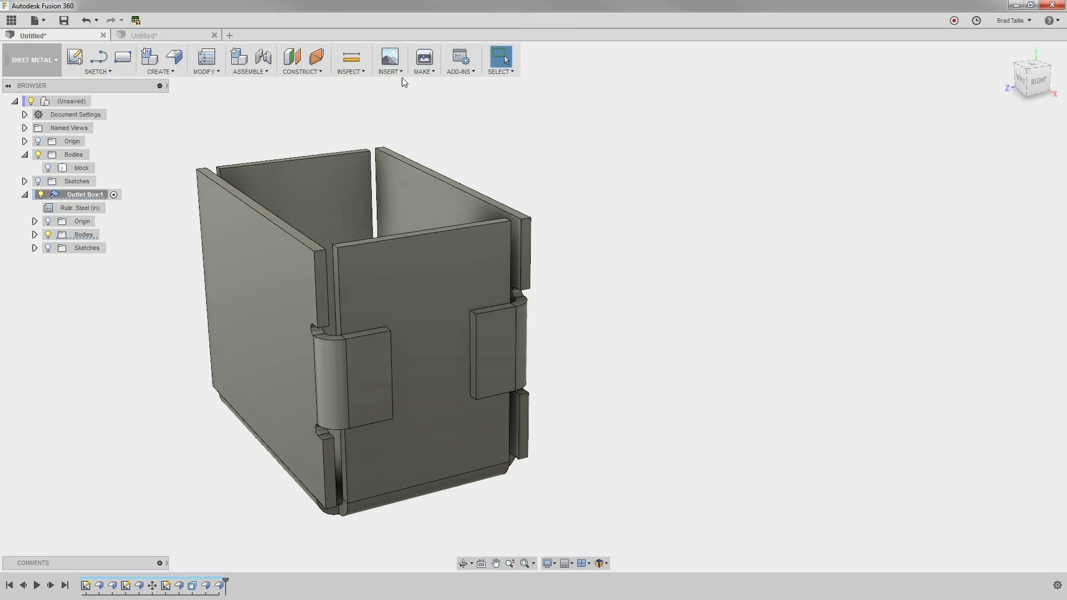
- In the tray document, create a mitered flange 1 in high along the top edges of all four side walls
{"action": "left_click", "coordinate": [189, 36]}
{"action": "left_click", "coordinate": [170, 58]}
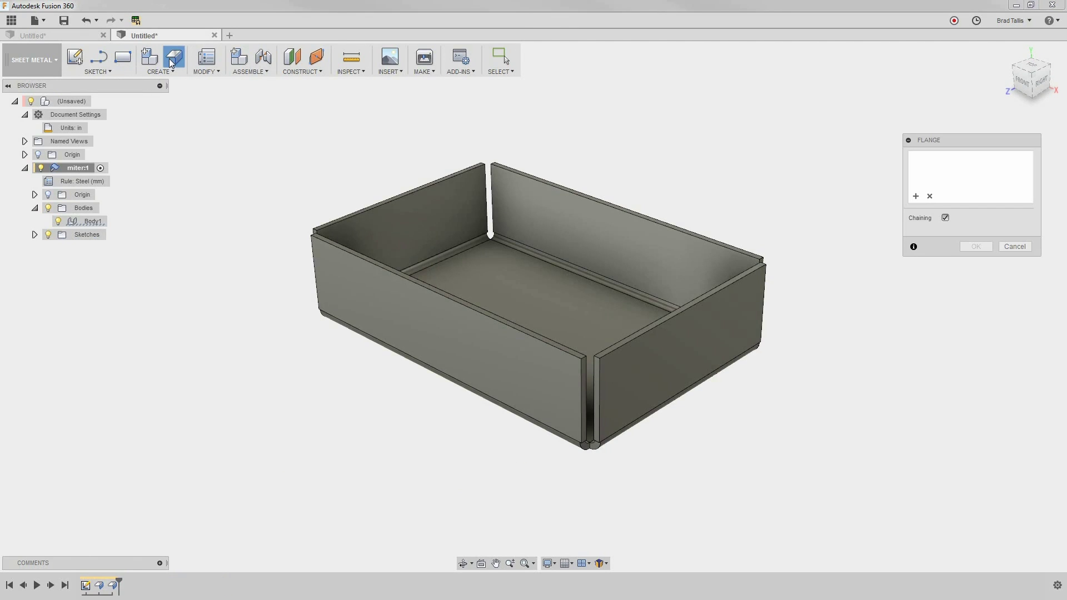
{"action": "left_click", "coordinate": [526, 178]}
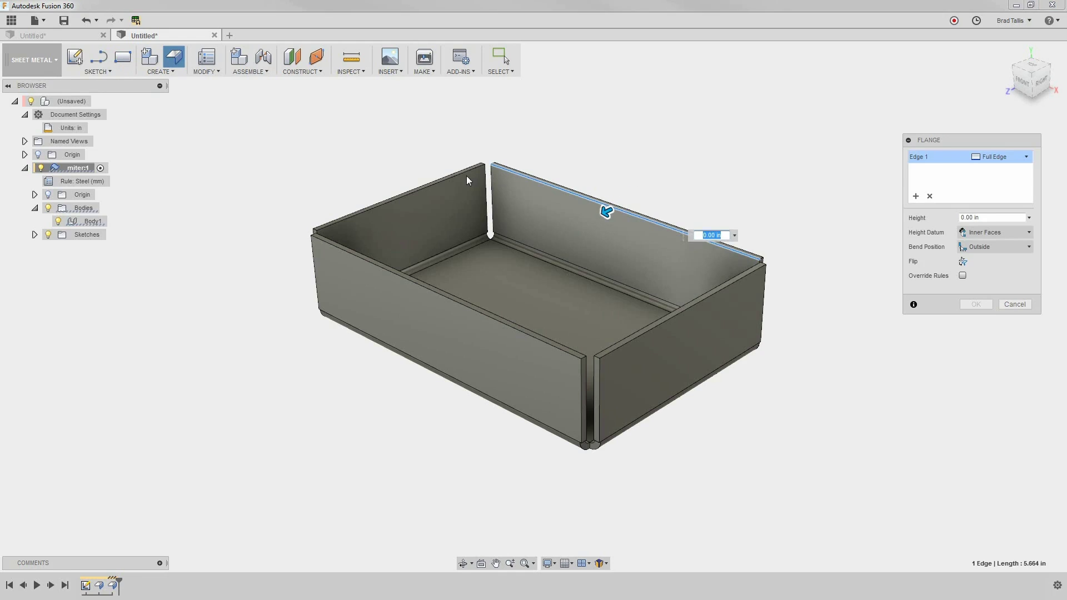
{"action": "left_click", "coordinate": [456, 177]}
{"action": "left_click", "coordinate": [377, 261]}
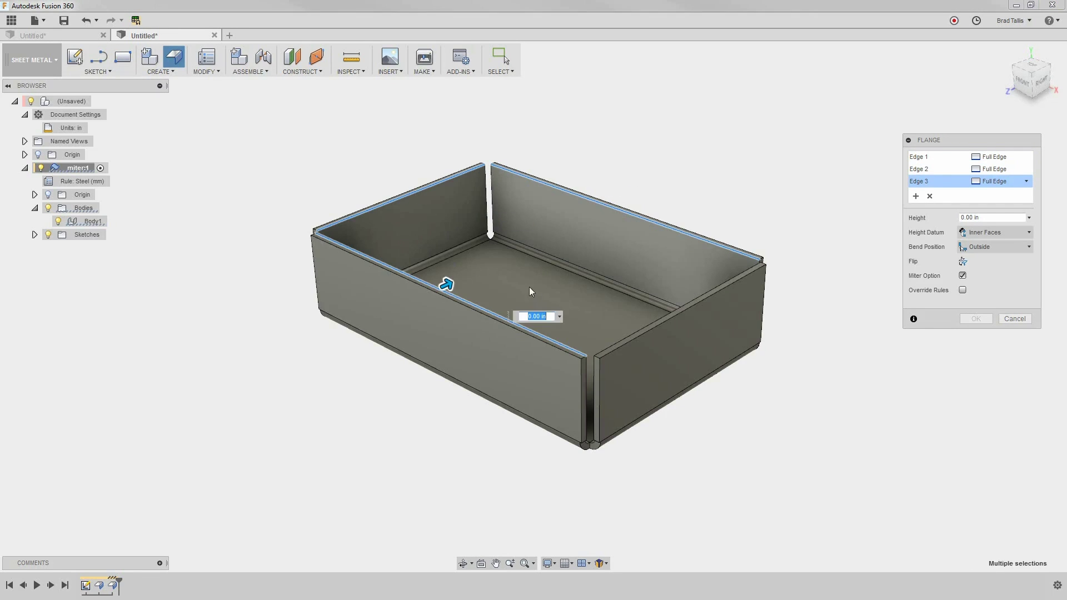
{"action": "left_click", "coordinate": [615, 343]}
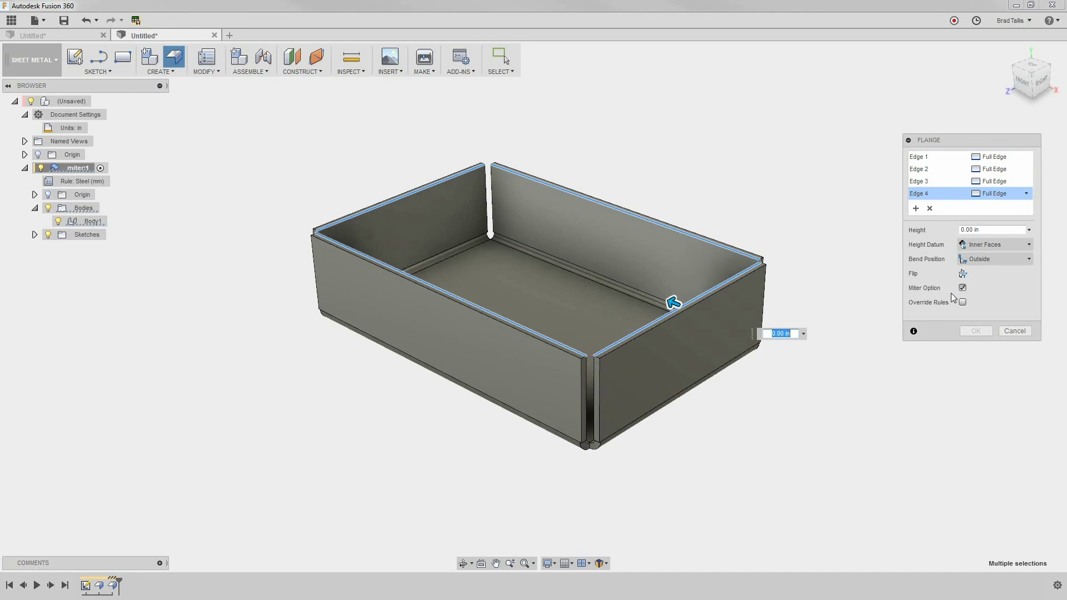
{"action": "mouse_move", "coordinate": [672, 302]}
{"action": "left_mouse_down"}
{"action": "mouse_move", "coordinate": [629, 285]}
{"action": "mouse_move", "coordinate": [661, 273]}
{"action": "mouse_move", "coordinate": [685, 285]}
{"action": "left_mouse_up"}
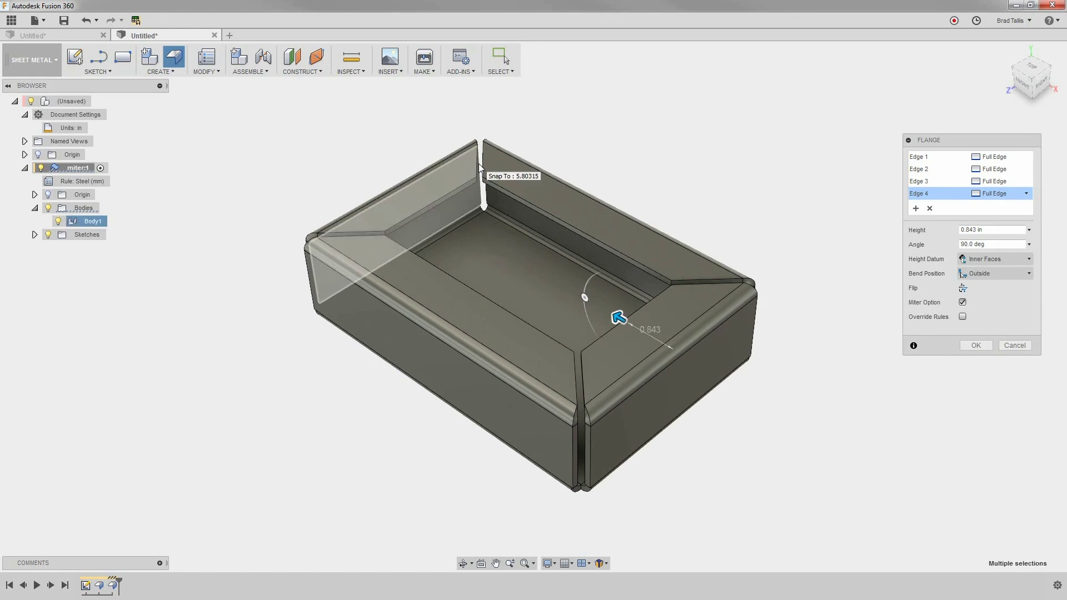
{"action": "left_click", "coordinate": [996, 231]}
{"action": "type", "text": "1"}
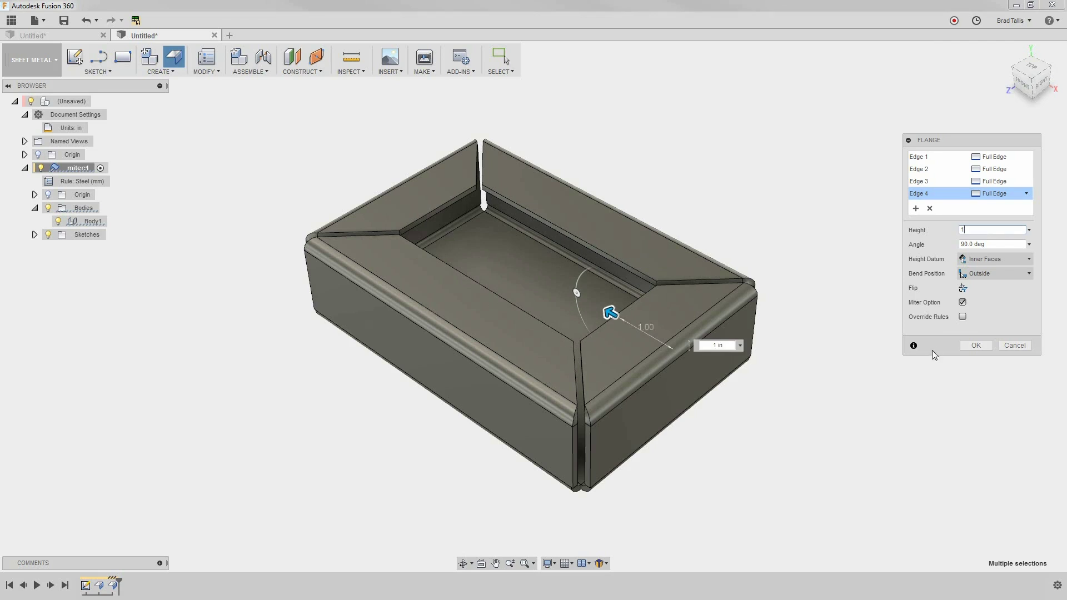
{"action": "left_click", "coordinate": [964, 345]}
- Back in the outlet box document, set up a 0.5 in flange on one side wall's remaining vertical edge, Symmetric with a 0.4 in distance
{"action": "left_click", "coordinate": [54, 32]}
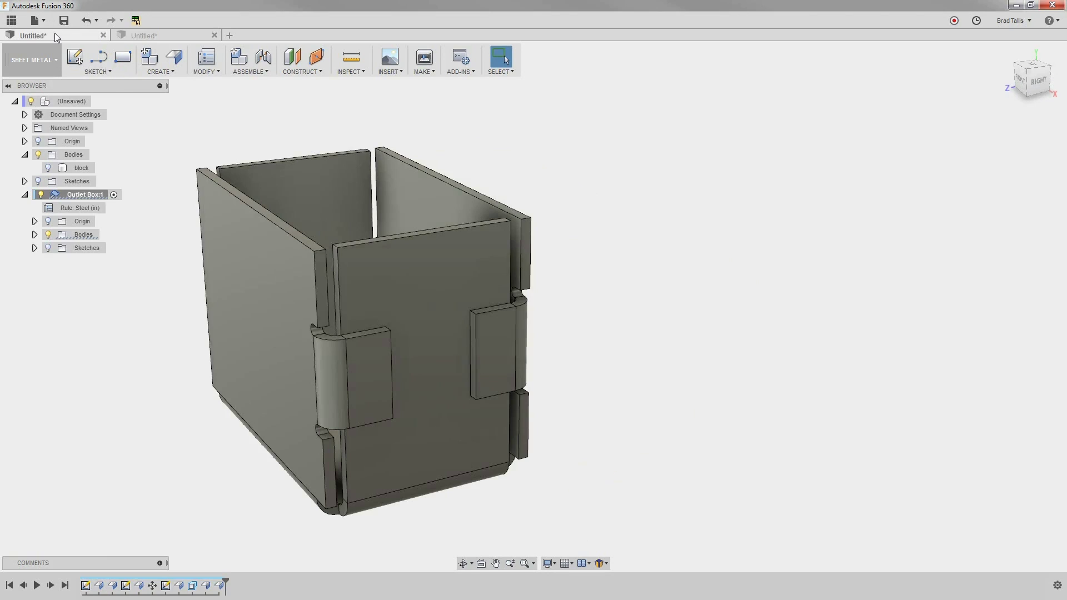
{"action": "middle_click_drag", "start_coordinate": [637, 192], "coordinate": [245, 302], "text": "shift"}
{"action": "right_click", "coordinate": [246, 302]}
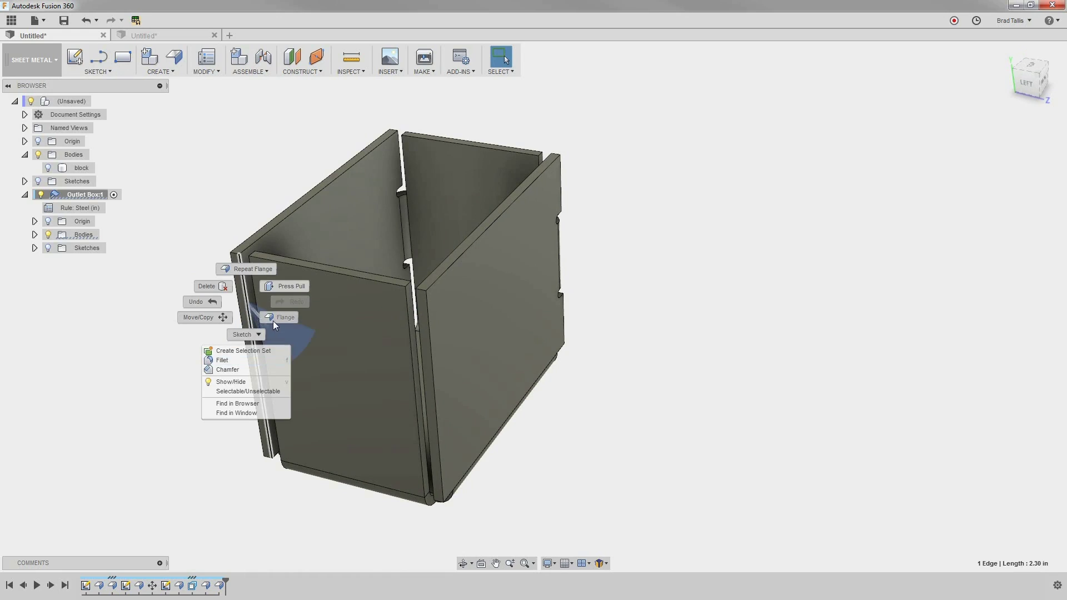
{"action": "left_click", "coordinate": [272, 321]}
{"action": "left_click", "coordinate": [1028, 217]}
{"action": "left_click", "coordinate": [995, 244]}
{"action": "left_click", "coordinate": [1012, 157]}
{"action": "left_click", "coordinate": [1013, 186]}
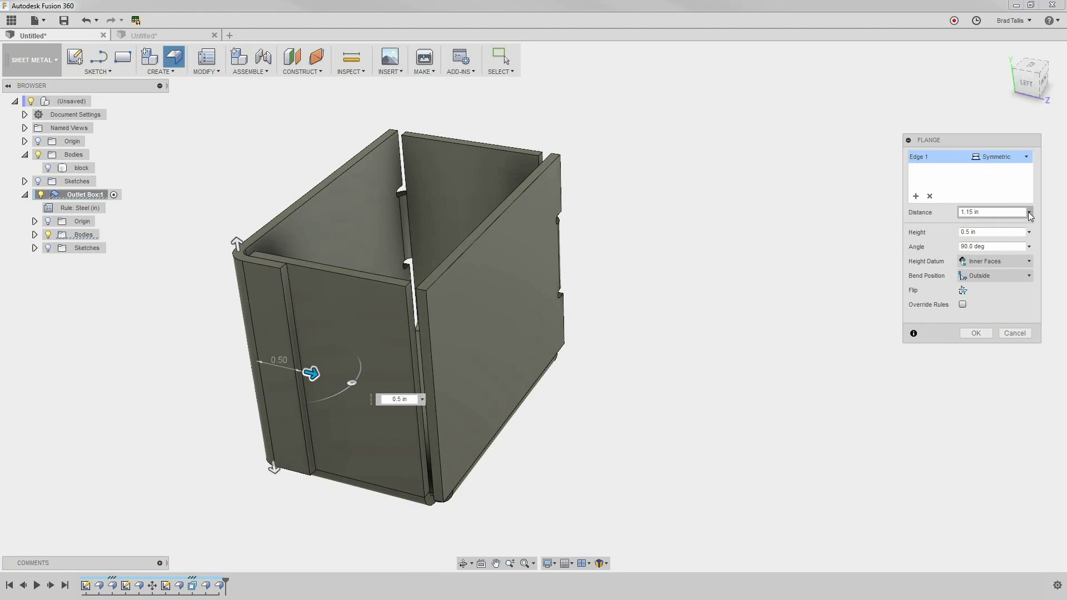
{"action": "left_click", "coordinate": [1030, 216]}
- Add the opposite side wall's vertical edge to the same flange, Symmetric with a 0.4 in distance
{"action": "left_click", "coordinate": [243, 280]}
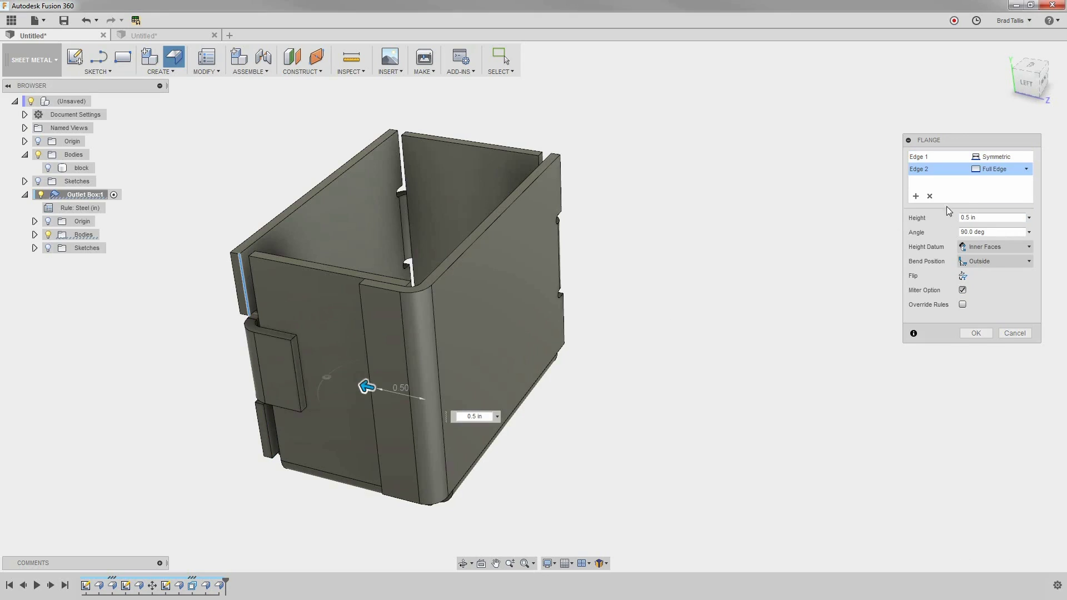
{"action": "left_click", "coordinate": [1027, 170]}
{"action": "left_click", "coordinate": [995, 177]}
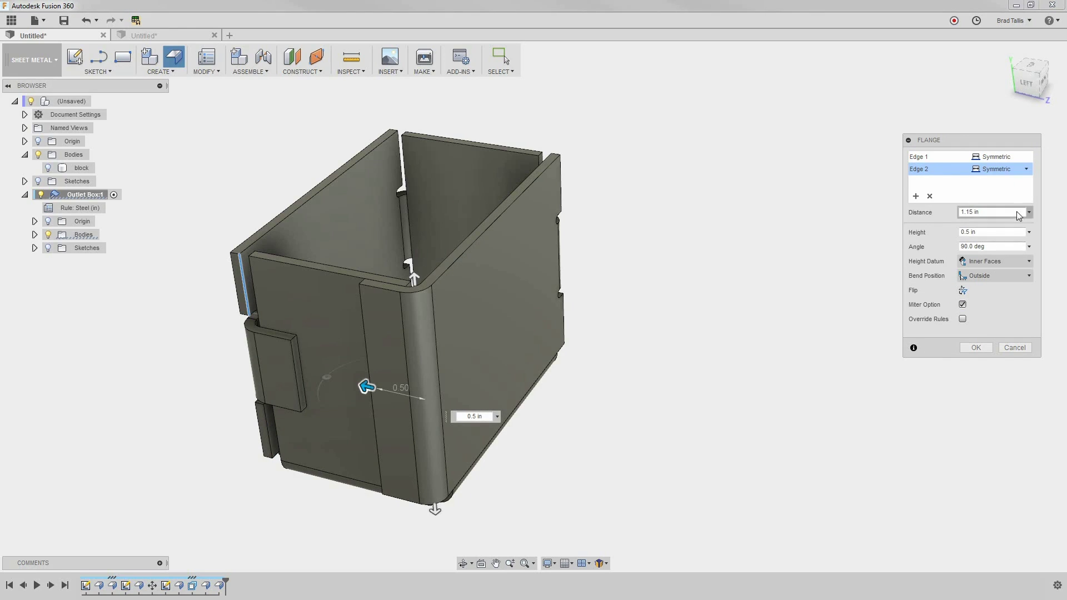
{"action": "left_click", "coordinate": [1028, 214]}
{"action": "left_click", "coordinate": [978, 226]}
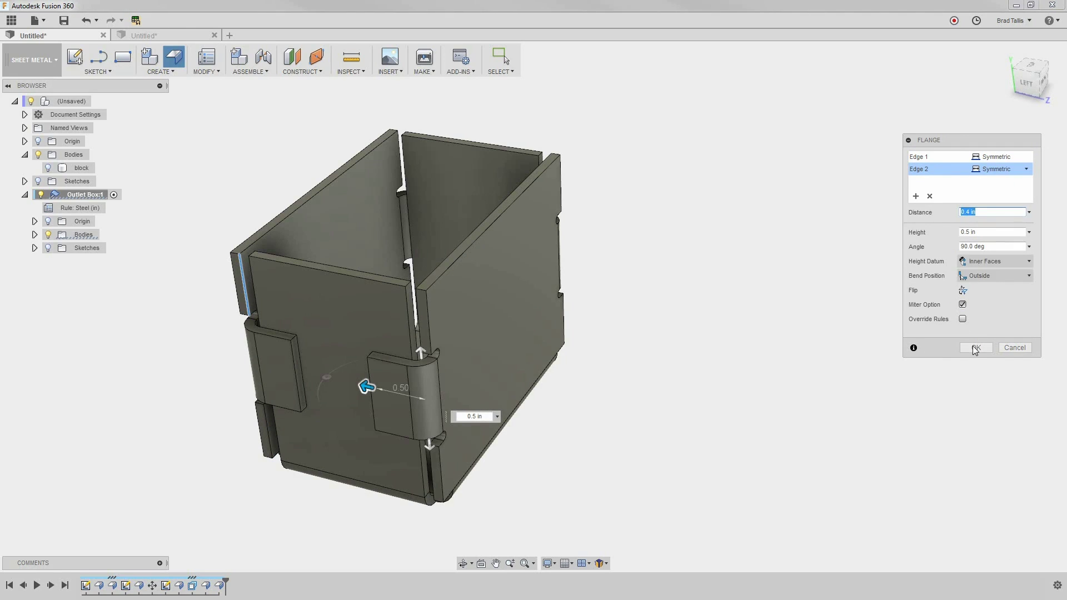
- Override the flange's bend relief rule and try the Tear, Straight and Round relief shapes on the corner tabs
{"action": "scroll", "coordinate": [832, 362], "scroll_direction": "up", "scroll_amount": 3}
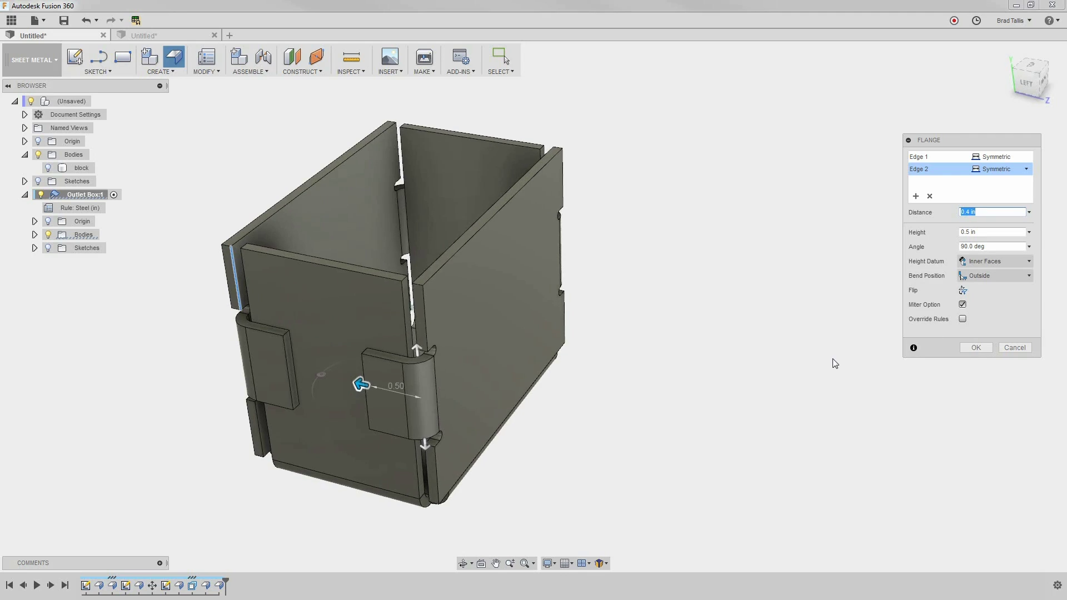
{"action": "left_click", "coordinate": [962, 320]}
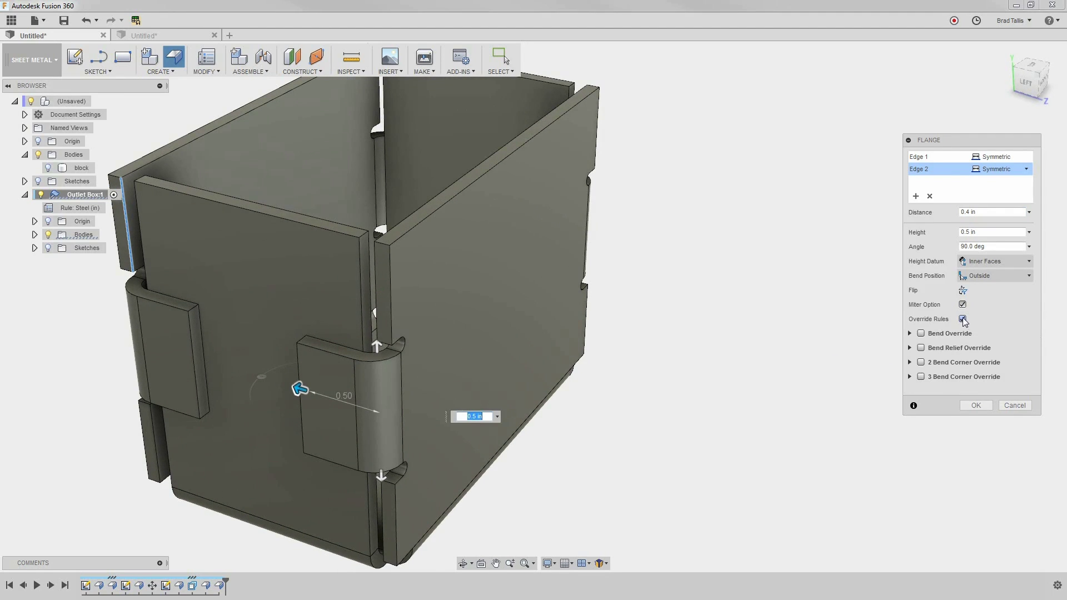
{"action": "left_click", "coordinate": [921, 348]}
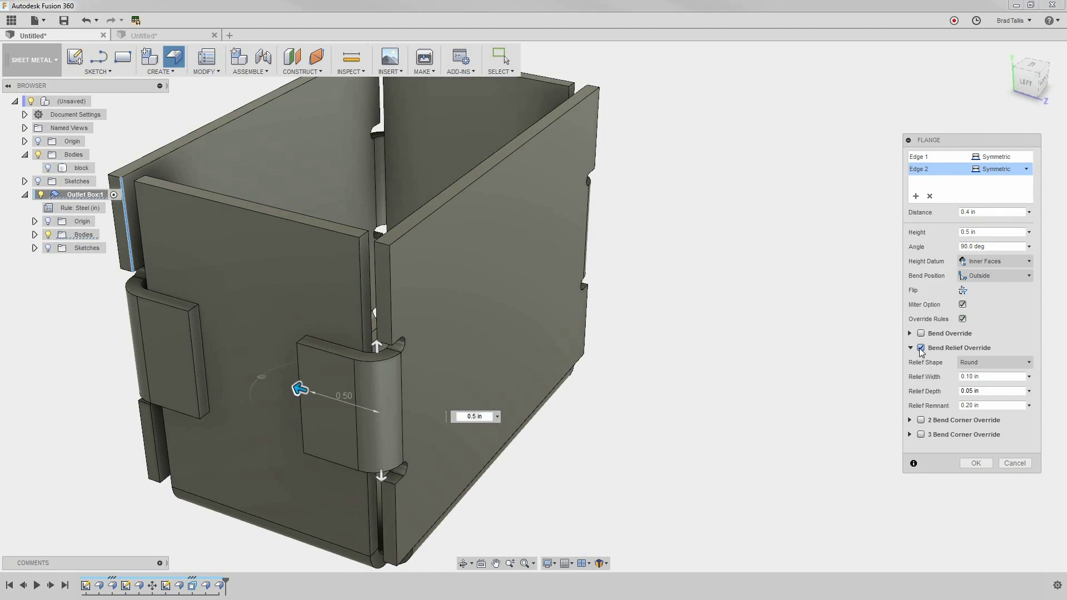
{"action": "left_click", "coordinate": [994, 363]}
{"action": "left_click", "coordinate": [993, 389]}
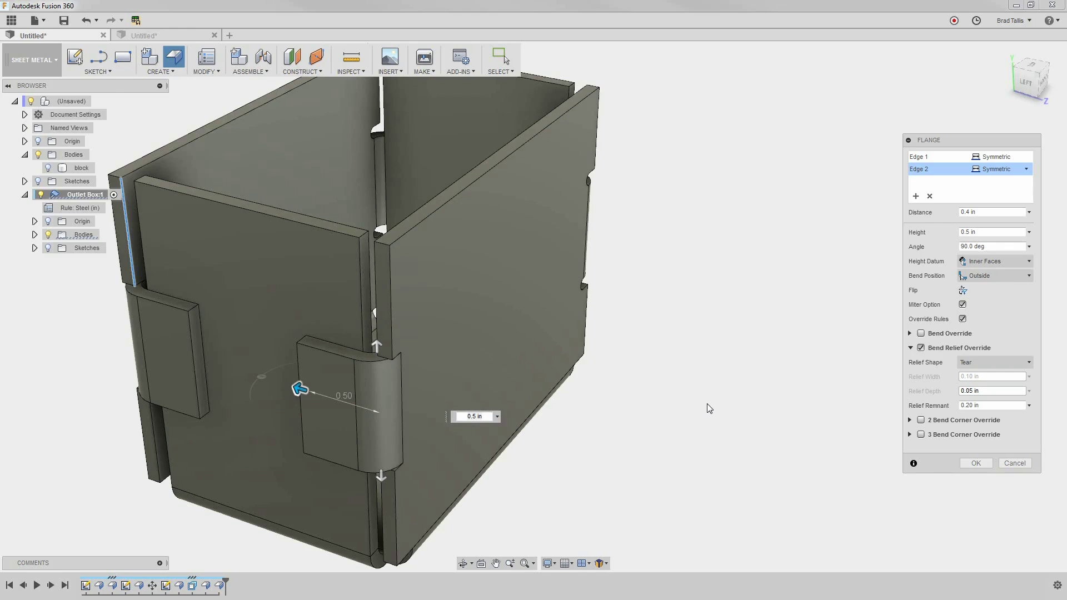
{"action": "left_click", "coordinate": [979, 364]}
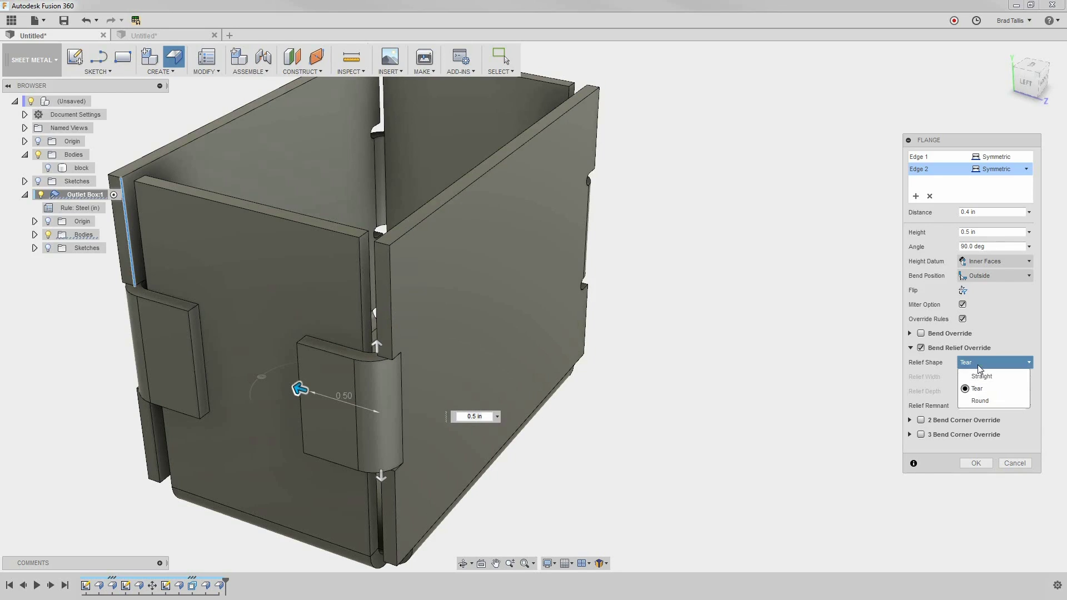
{"action": "left_click", "coordinate": [982, 377]}
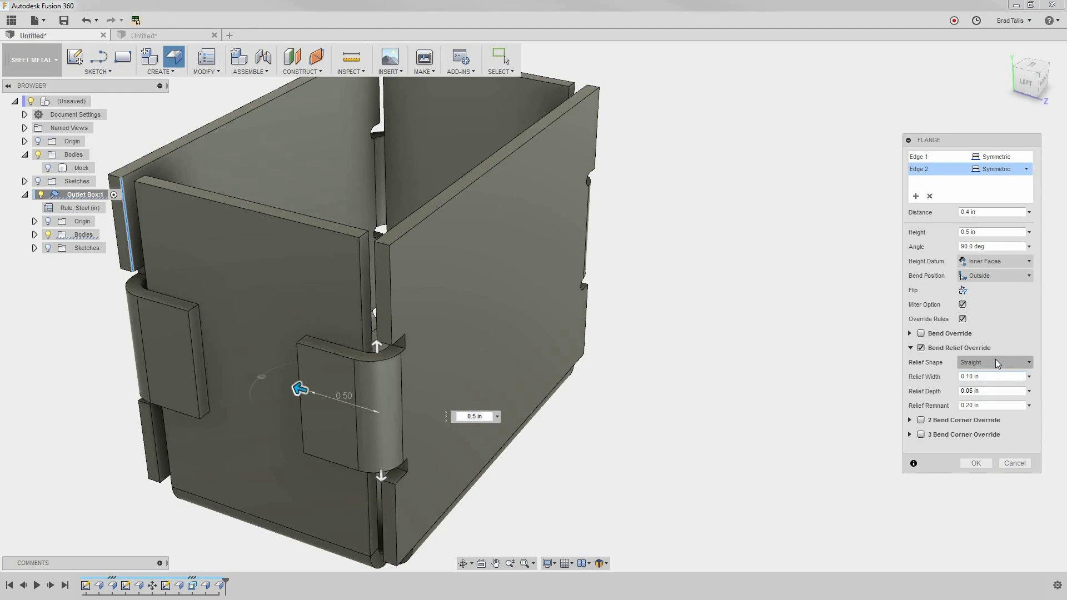
{"action": "left_click", "coordinate": [995, 359]}
{"action": "left_click", "coordinate": [987, 399]}
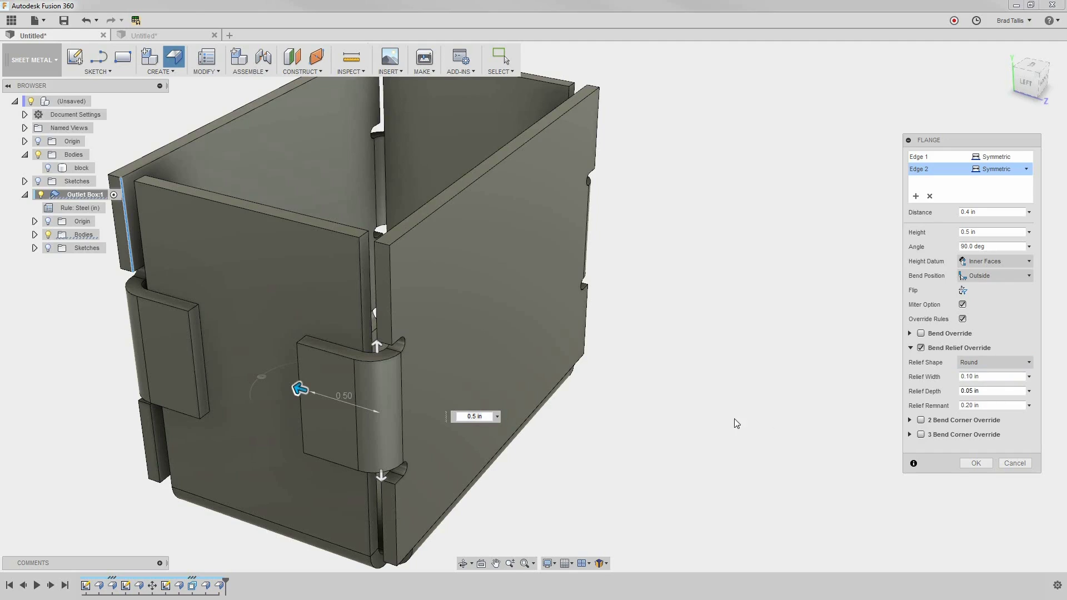
- Try a bend override with a 0.15 in bend radius on the corner tabs and turn it off
{"action": "left_click", "coordinate": [921, 334]}
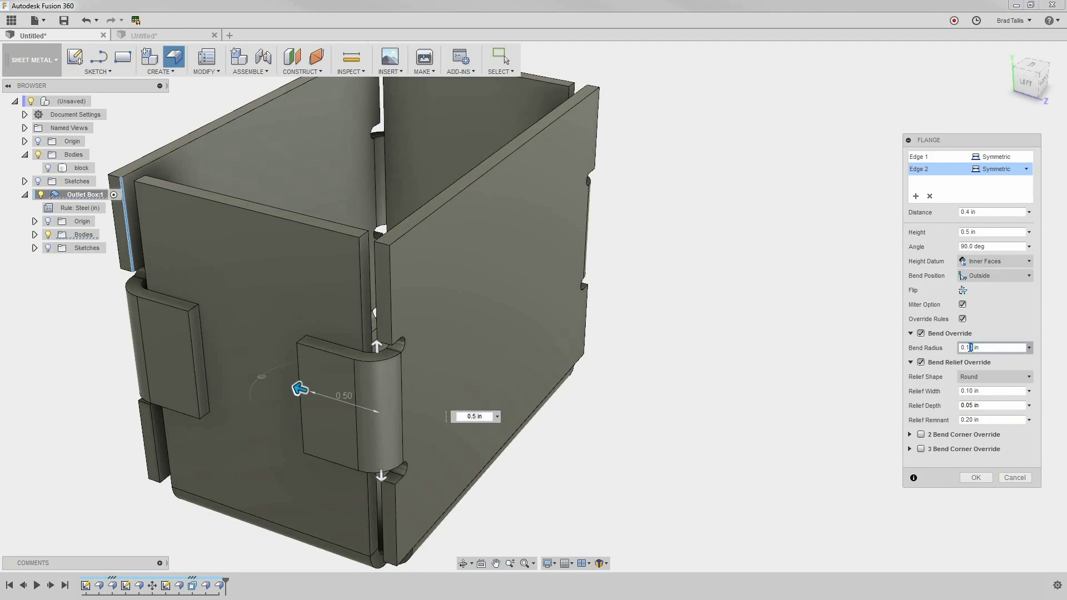
{"action": "type", "text": "5"}
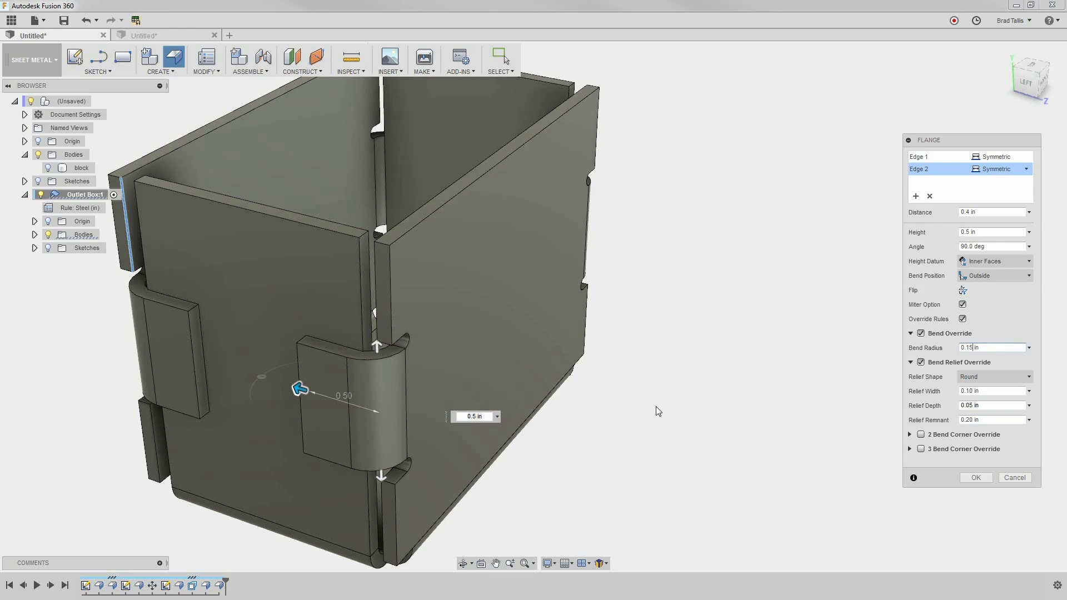
{"action": "left_click", "coordinate": [921, 333]}
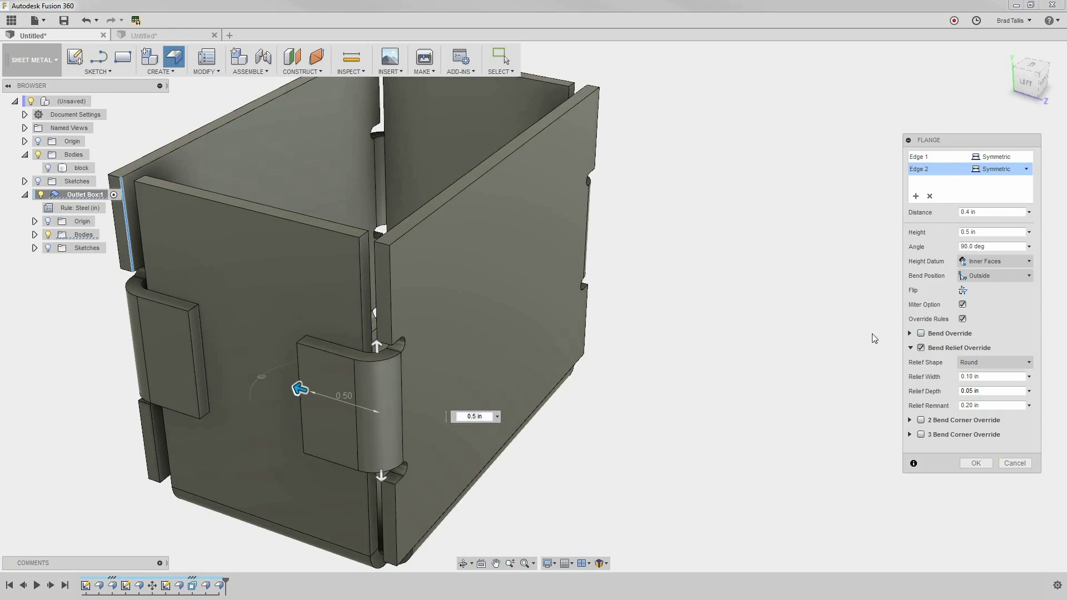
- Turn off the bend relief override and create the two corner tab flanges
{"action": "left_click", "coordinate": [921, 348]}
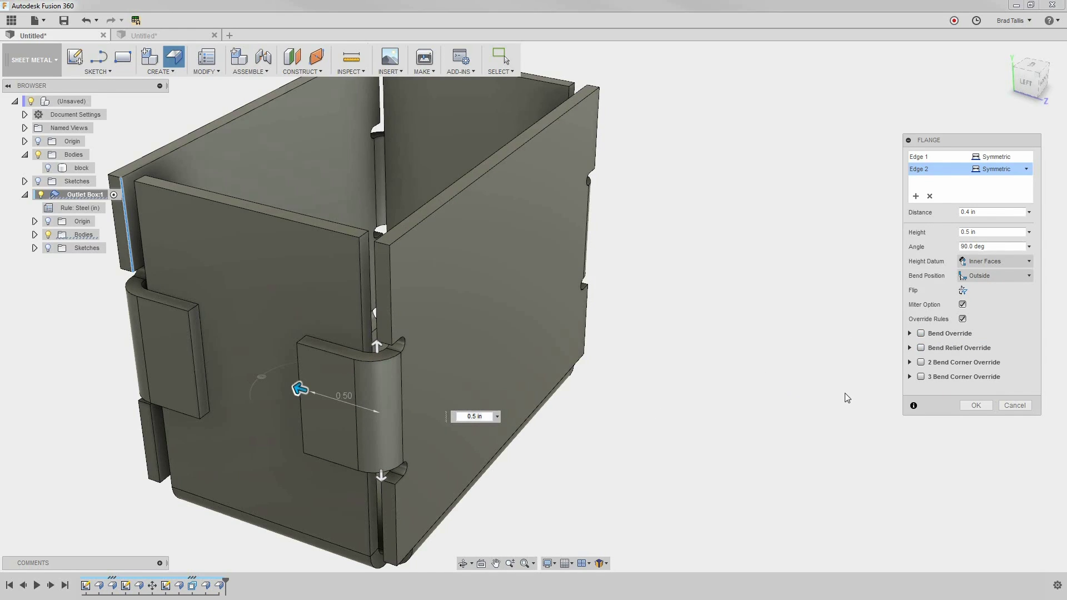
{"action": "left_click", "coordinate": [969, 406]}
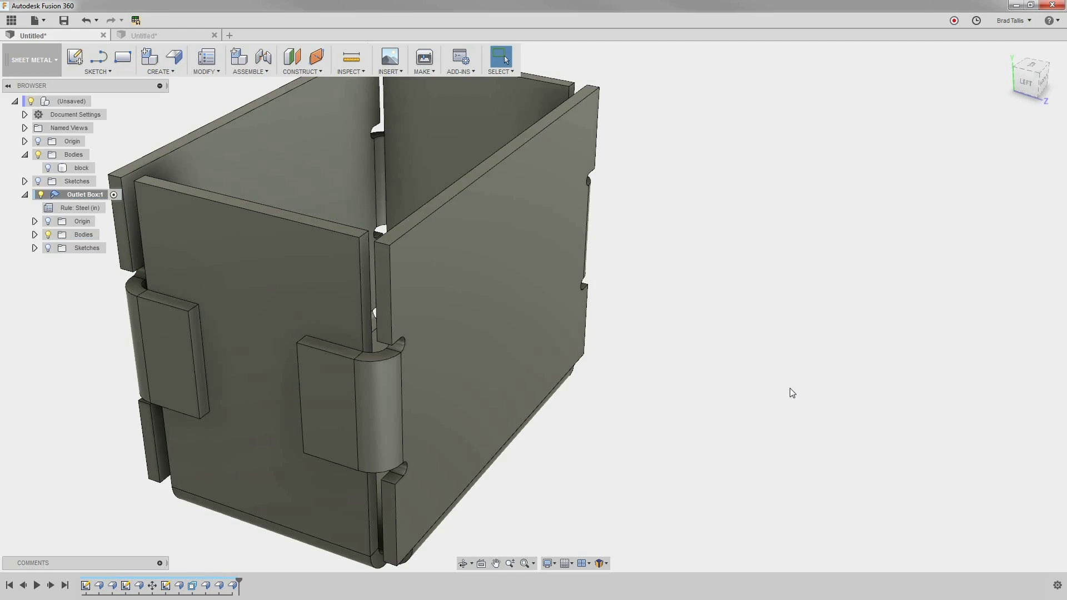
- Set up a flange on one end wall's top edge, 0.5 in high, with a Symmetric width and a 0.2 in distance
{"action": "scroll", "coordinate": [792, 393], "scroll_direction": "down", "scroll_amount": 5}
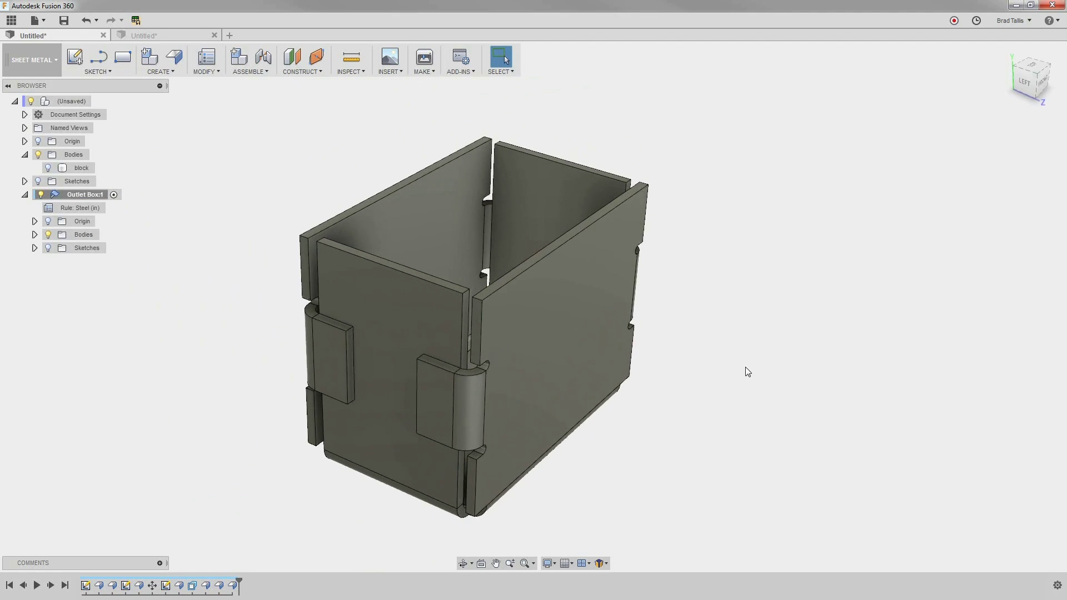
{"action": "left_click", "coordinate": [405, 277]}
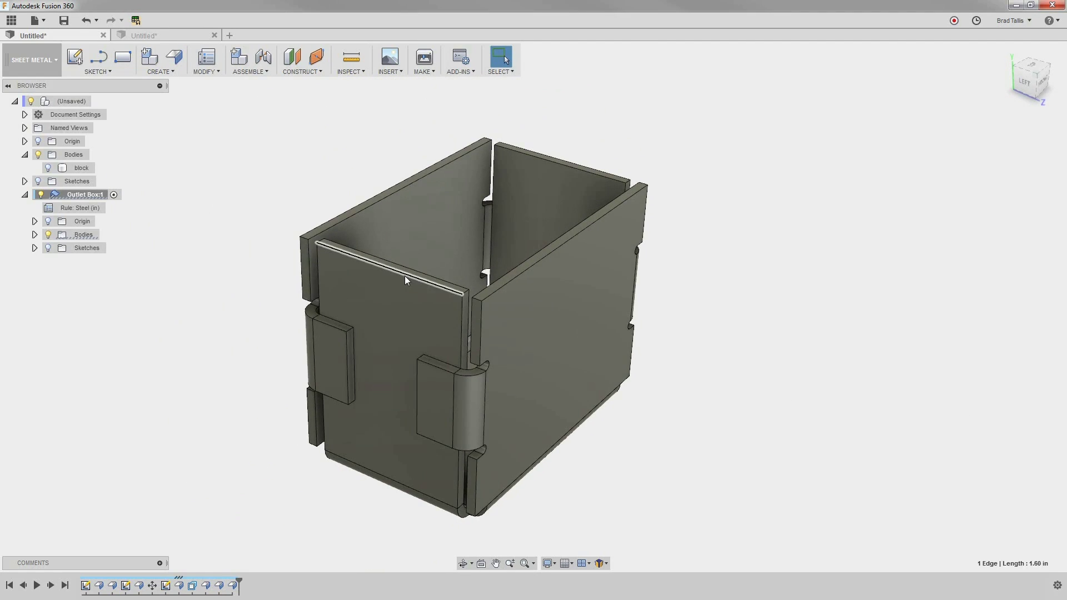
{"action": "right_click", "coordinate": [404, 275]}
{"action": "left_click", "coordinate": [429, 289]}
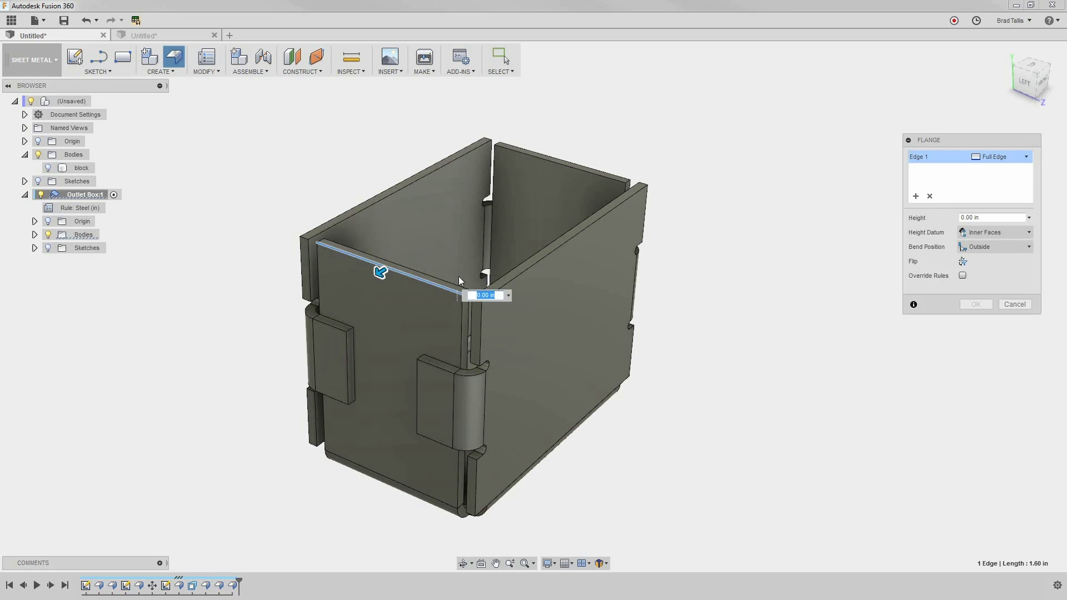
{"action": "left_click", "coordinate": [1029, 217]}
{"action": "left_click", "coordinate": [1000, 229]}
{"action": "left_click", "coordinate": [1026, 157]}
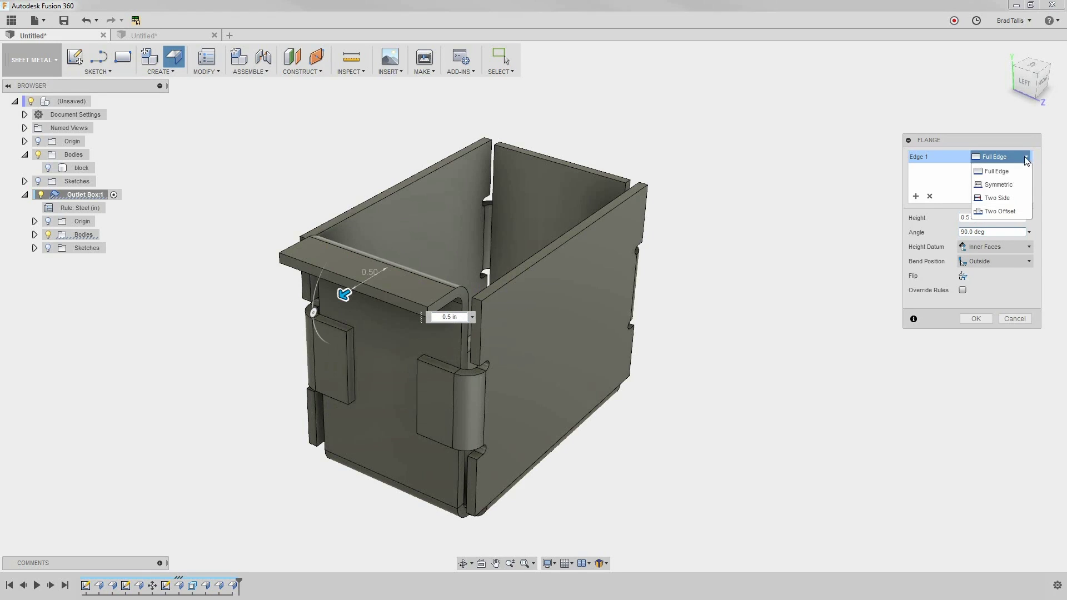
{"action": "left_click", "coordinate": [1009, 187]}
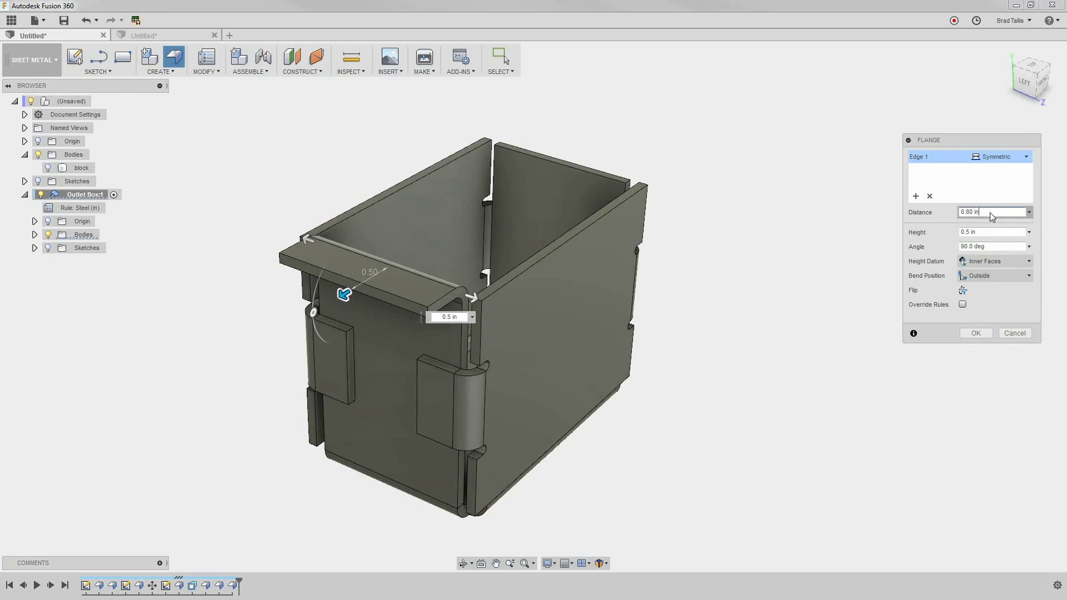
{"action": "left_click_drag", "start_coordinate": [989, 212], "coordinate": [930, 205]}
{"action": "key", "text": "BackSpace"}
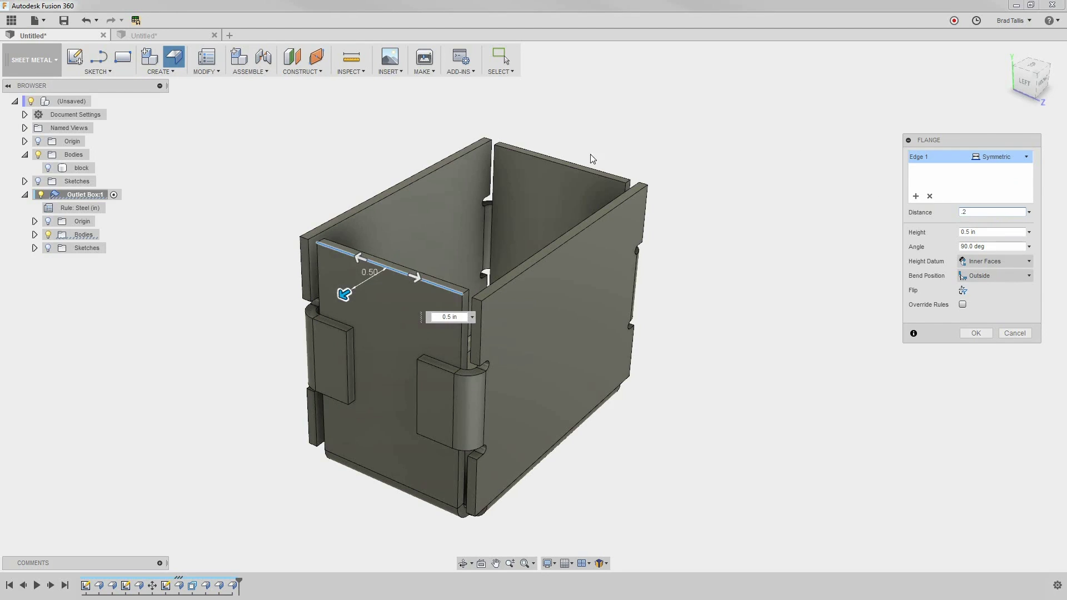
- Add the opposite end wall's top edge to the flange, Symmetric with a 0.2 in distance
{"action": "left_click", "coordinate": [582, 165]}
{"action": "left_click", "coordinate": [1026, 169]}
{"action": "left_click", "coordinate": [1000, 199]}
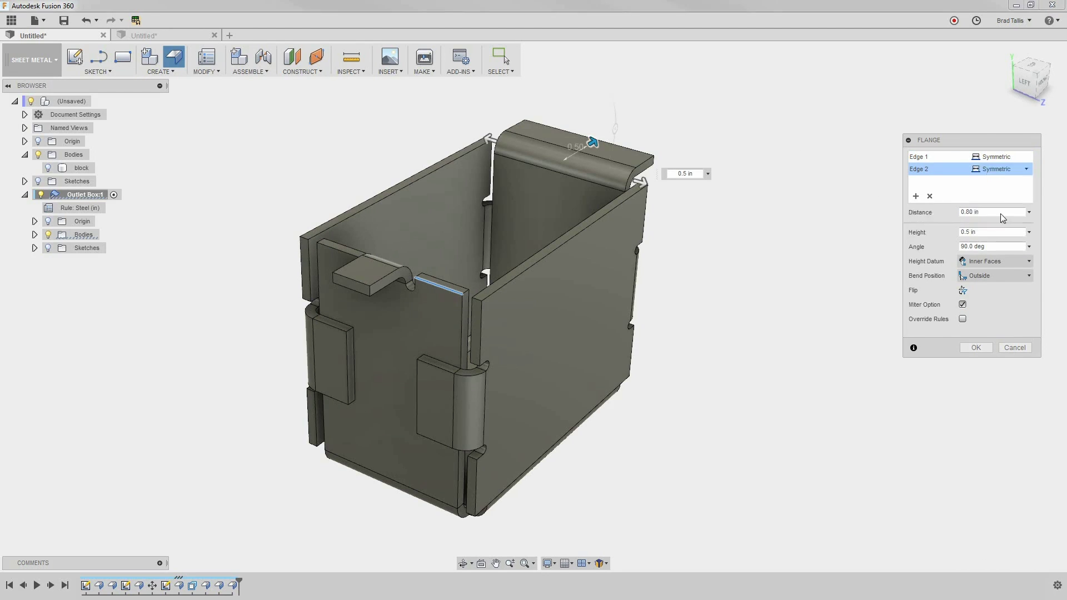
{"action": "left_click", "coordinate": [1029, 212]}
{"action": "left_click", "coordinate": [995, 238]}
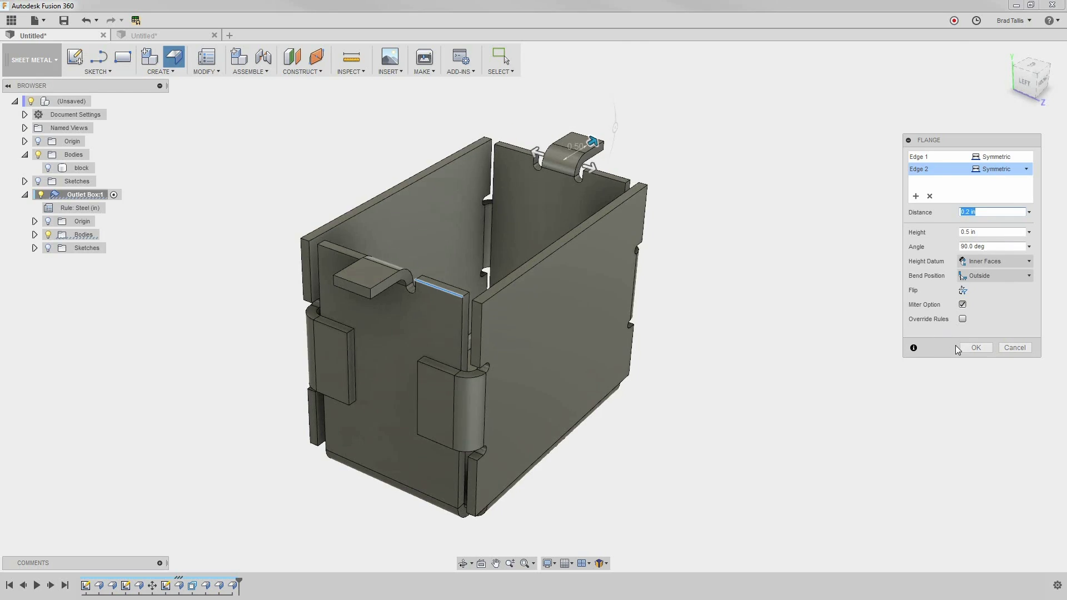
- Set the bend position of the two top tabs to Inside and create the flange
{"action": "left_click", "coordinate": [1002, 274]}
{"action": "left_click", "coordinate": [985, 304]}
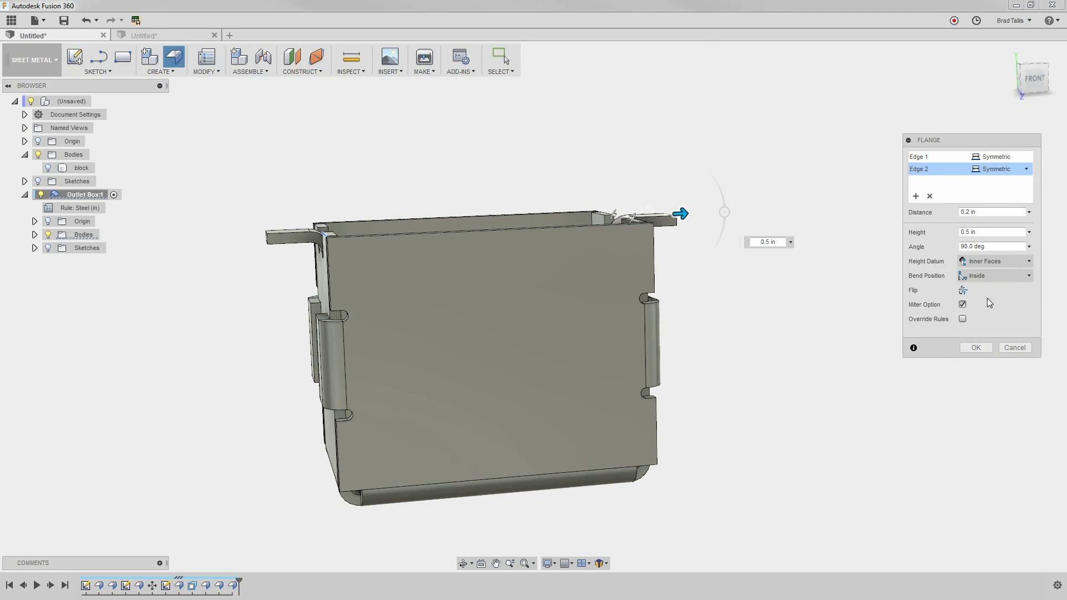
{"action": "left_click", "coordinate": [969, 348]}
{"action": "middle_click_drag", "start_coordinate": [891, 339], "coordinate": [563, 200], "text": "shift"}
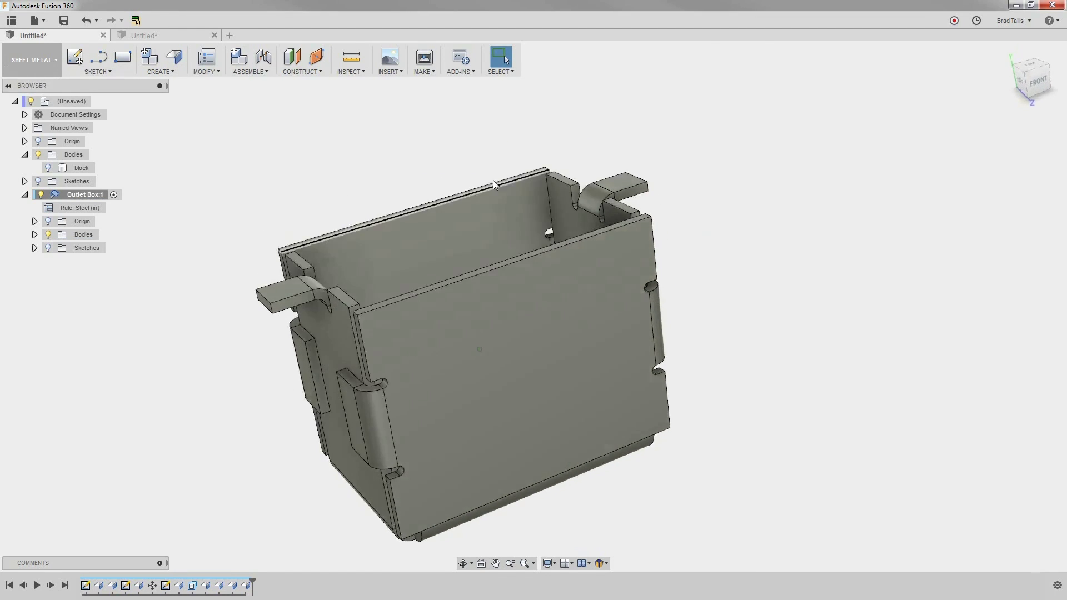
{"action": "middle_click_drag", "start_coordinate": [491, 180], "coordinate": [406, 158], "text": "shift"}
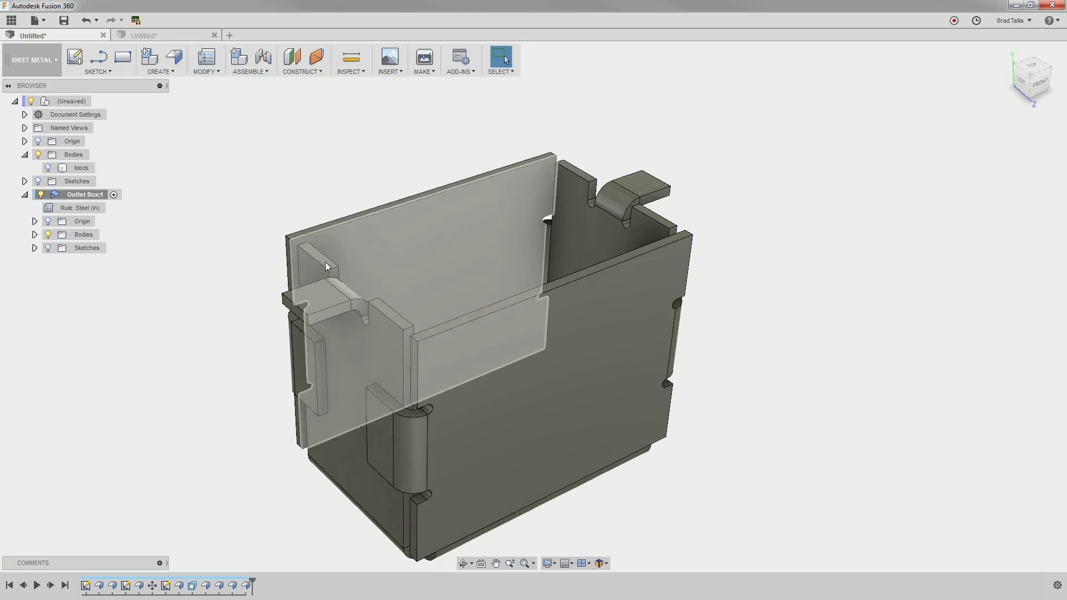
- Fillet the outer corner edges of both top mounting tabs with a 0.2 in radius
{"action": "scroll", "coordinate": [306, 318], "scroll_direction": "up", "scroll_amount": 3}
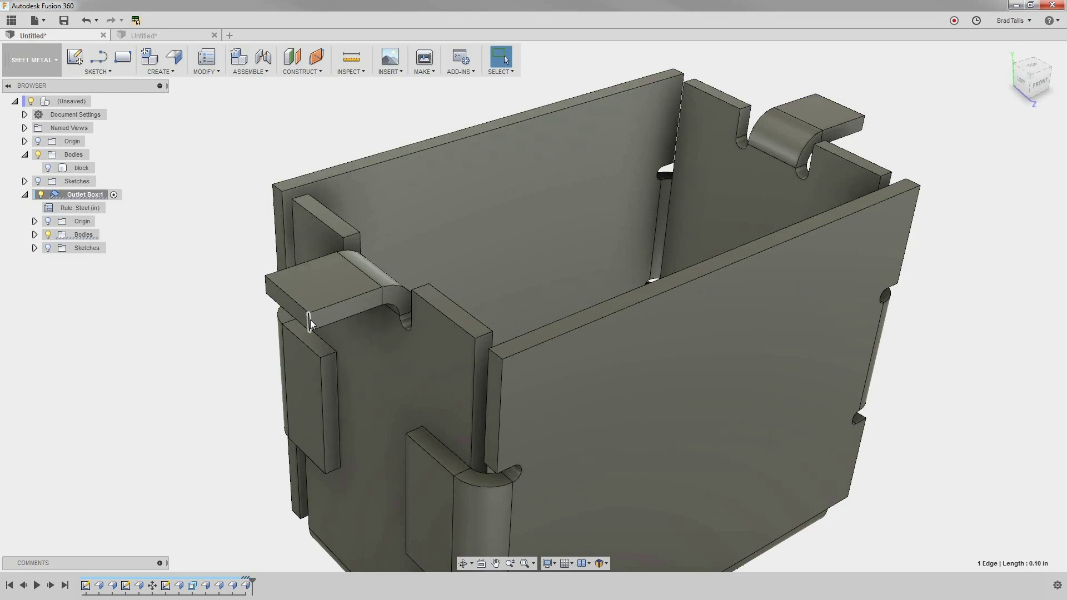
{"action": "right_click", "coordinate": [310, 319]}
{"action": "left_click", "coordinate": [291, 375]}
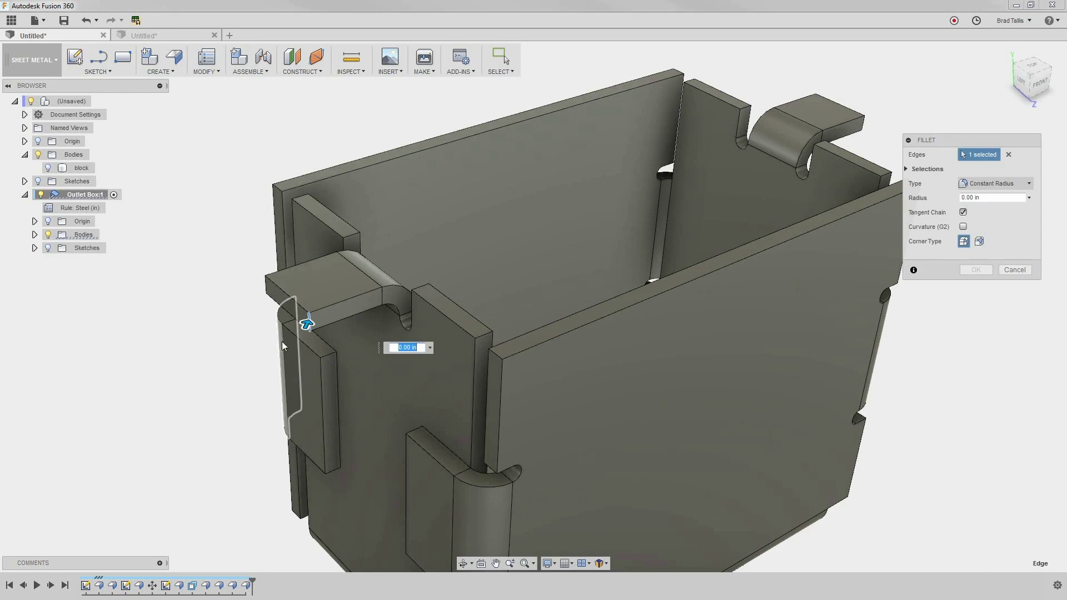
{"action": "left_click", "coordinate": [267, 290]}
{"action": "type", "text": ".2"}
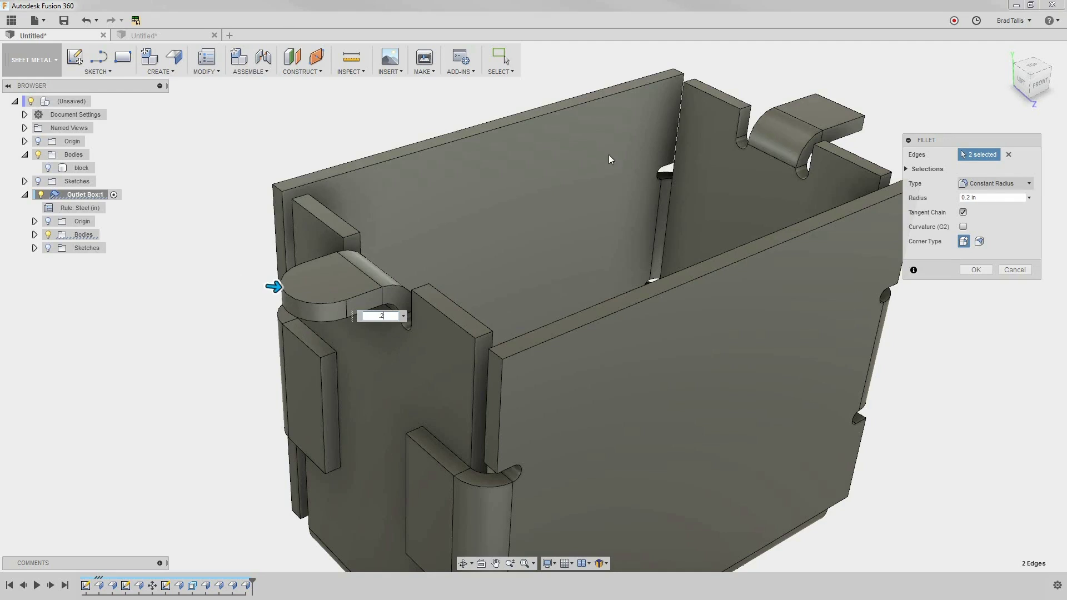
{"action": "left_click", "coordinate": [815, 104]}
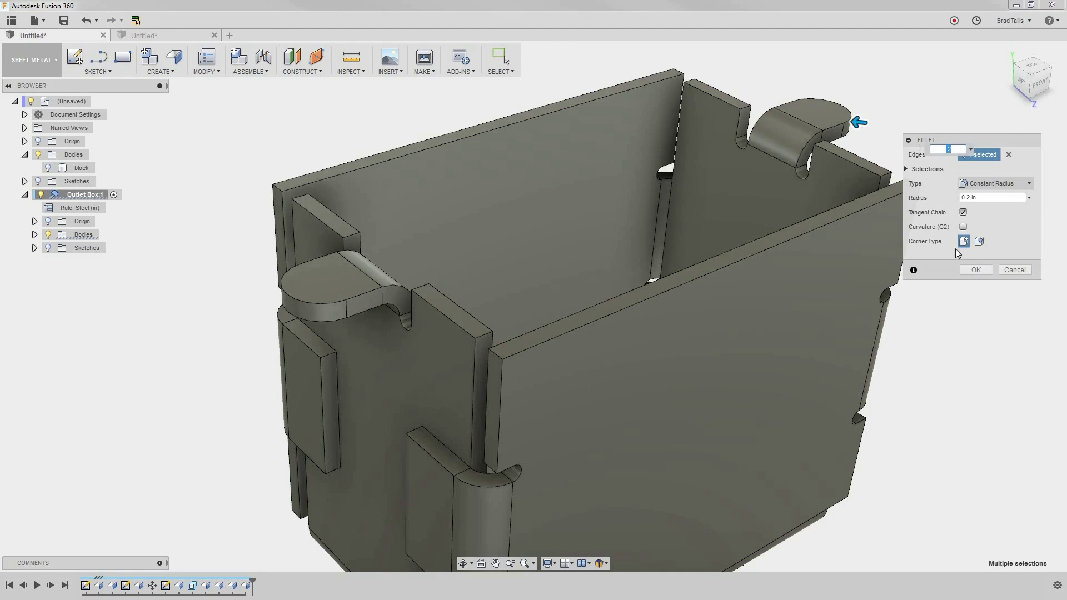
{"action": "left_click", "coordinate": [975, 269]}
- Set up an equal-distance chamfer of 0.125 in on the four outer corners of the two corner tabs at one end of the box
{"action": "right_click", "coordinate": [329, 354]}
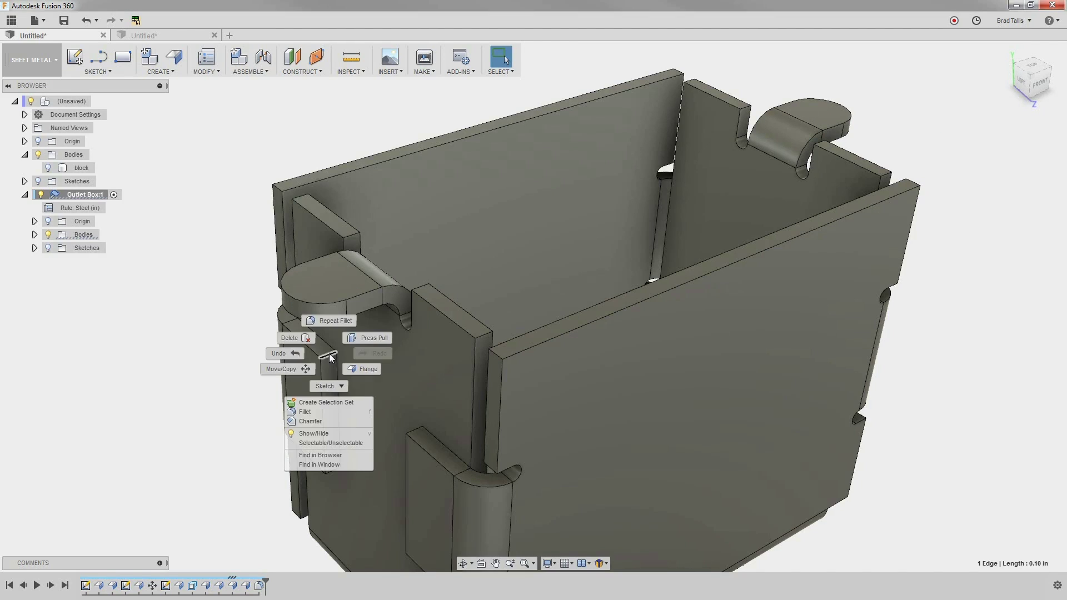
{"action": "left_click", "coordinate": [310, 421]}
{"action": "left_click", "coordinate": [332, 470]}
{"action": "left_click", "coordinate": [414, 429]}
{"action": "left_click", "coordinate": [414, 549]}
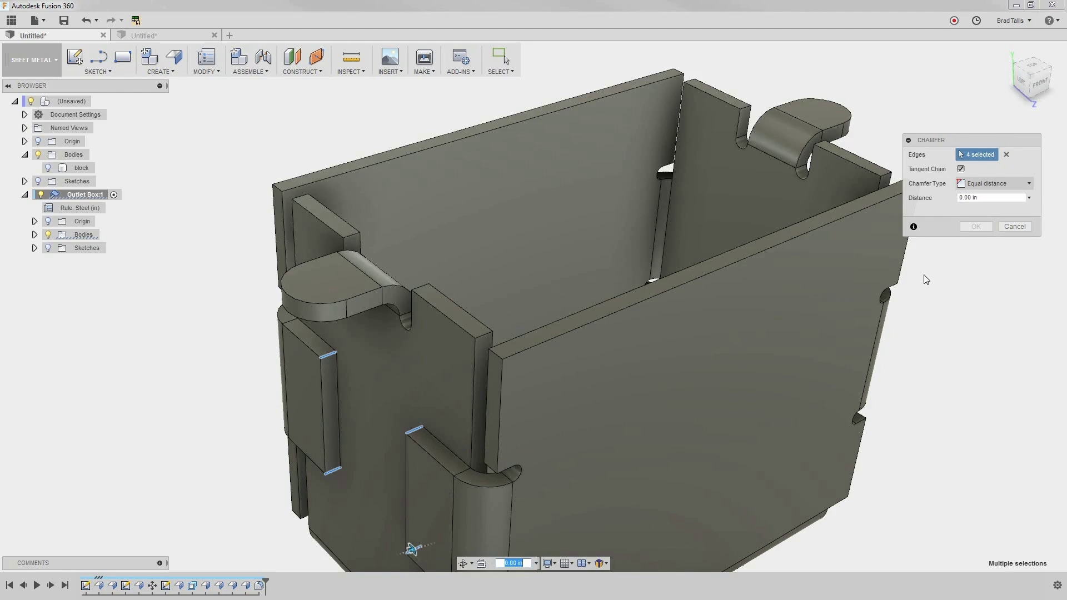
{"action": "middle_click_drag", "start_coordinate": [928, 272], "coordinate": [1009, 202], "text": "shift"}
{"action": "left_click", "coordinate": [1009, 199]}
{"action": "key", "text": "BackSpace"}
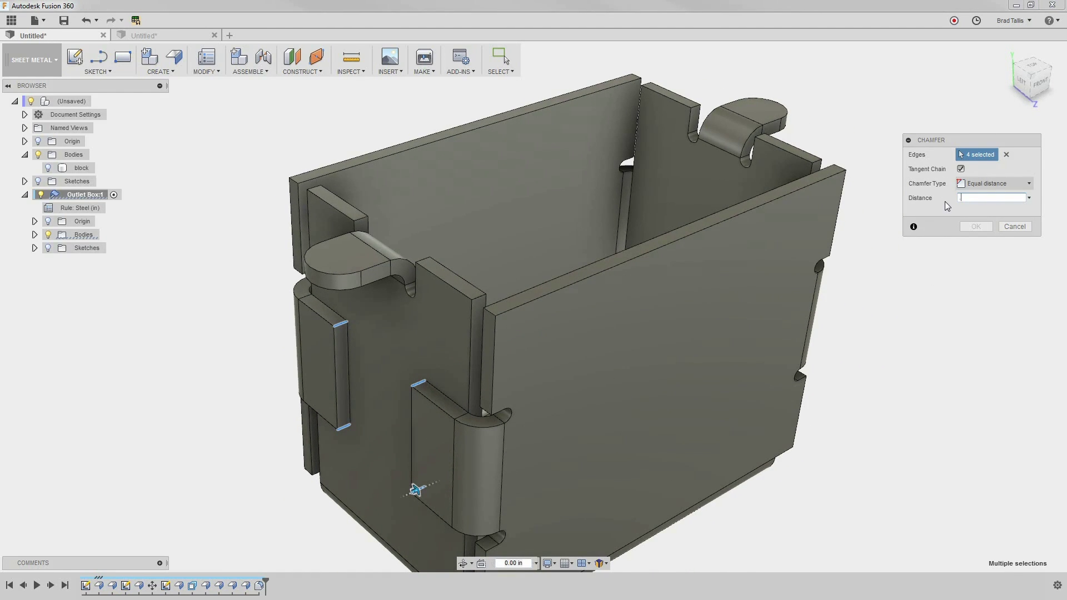
- Add the four outer corners of the corner tabs at the opposite end and create the chamfer
{"action": "middle_click_drag", "start_coordinate": [945, 211], "coordinate": [669, 312], "text": "shift"}
{"action": "left_click", "coordinate": [642, 291]}
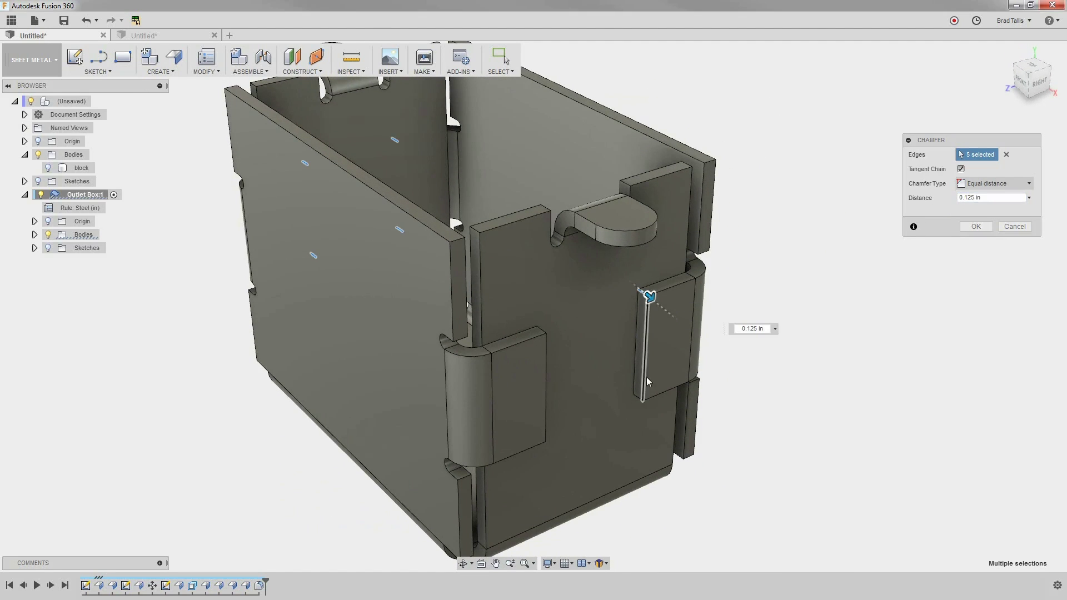
{"action": "left_click", "coordinate": [640, 397]}
{"action": "left_click", "coordinate": [539, 331]}
{"action": "left_click", "coordinate": [540, 435]}
{"action": "left_click", "coordinate": [976, 226]}
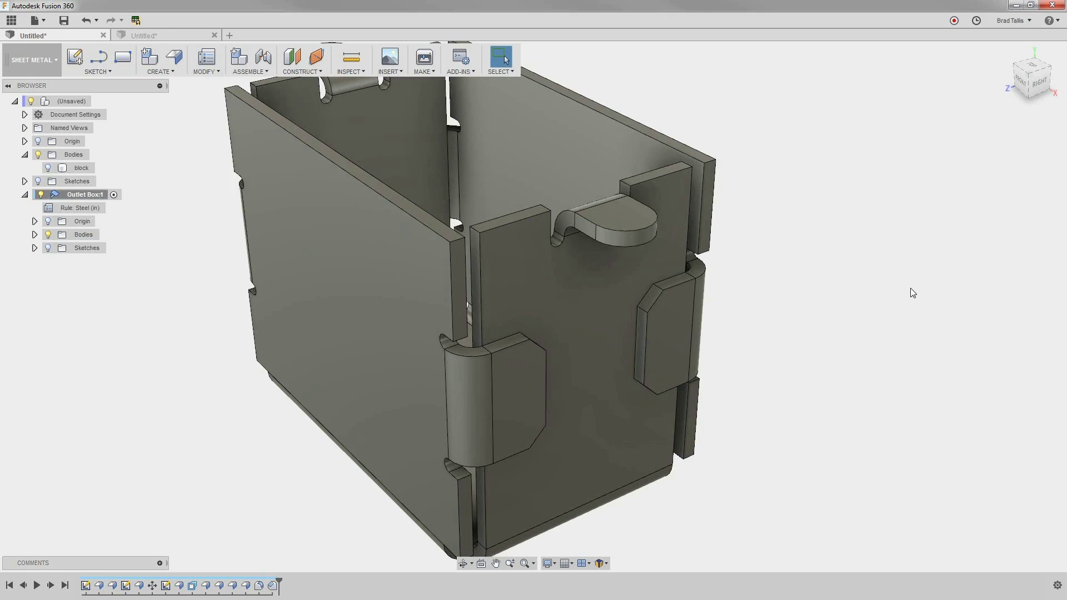
- Cut a simple 0.20 in diameter, 0.20 in deep hole in one top mounting tab, centred on its rounded end
{"action": "middle_click_drag", "start_coordinate": [911, 287], "coordinate": [714, 190], "text": "shift"}
{"action": "left_click", "coordinate": [173, 72]}
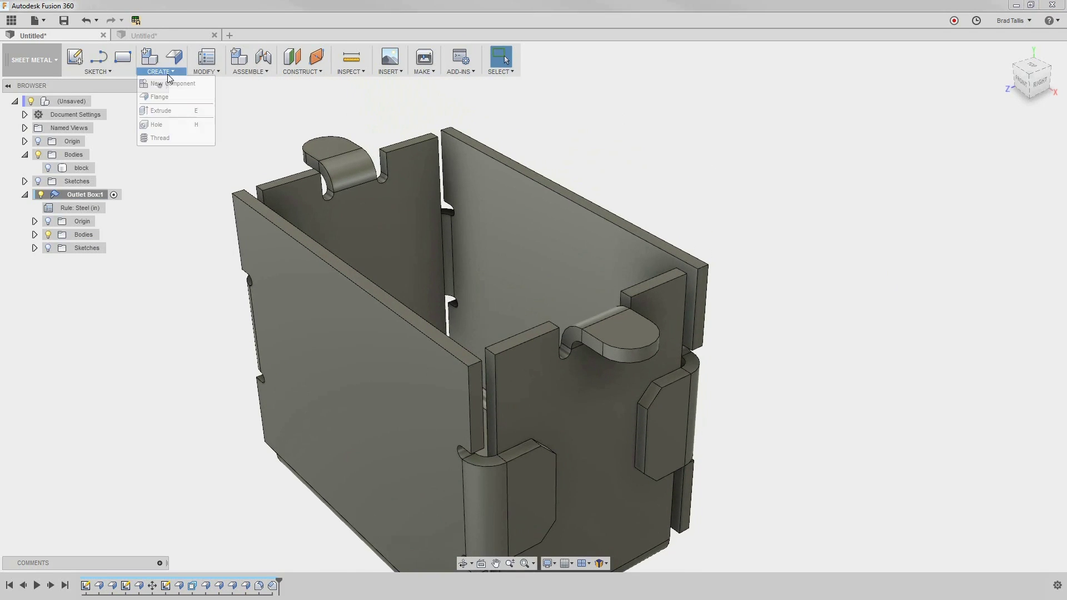
{"action": "left_click", "coordinate": [169, 129]}
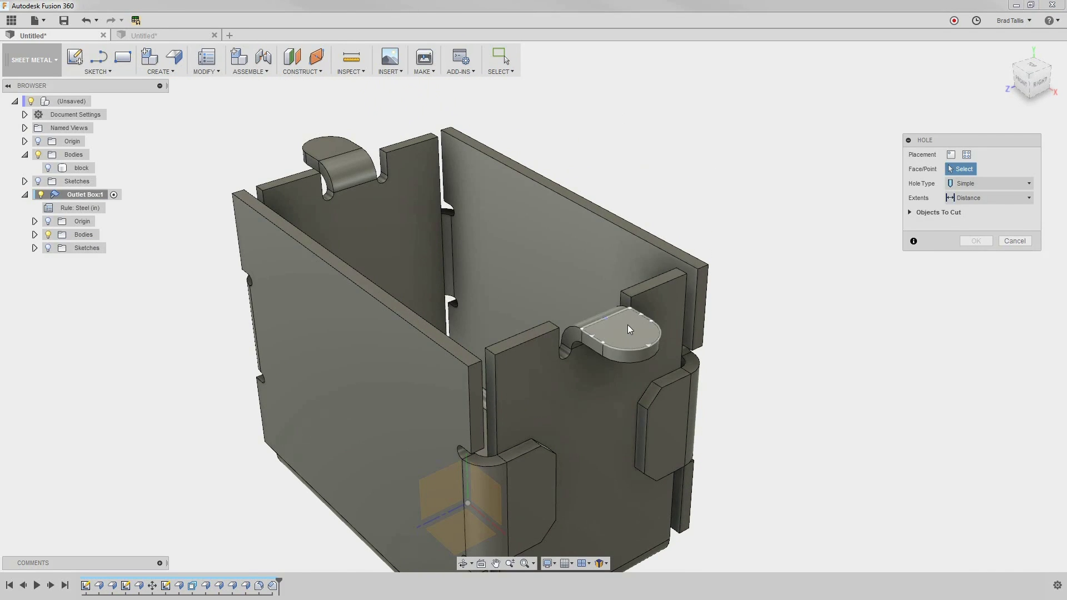
{"action": "left_click", "coordinate": [628, 330]}
{"action": "middle_click_drag", "start_coordinate": [639, 312], "coordinate": [632, 333], "text": "shift"}
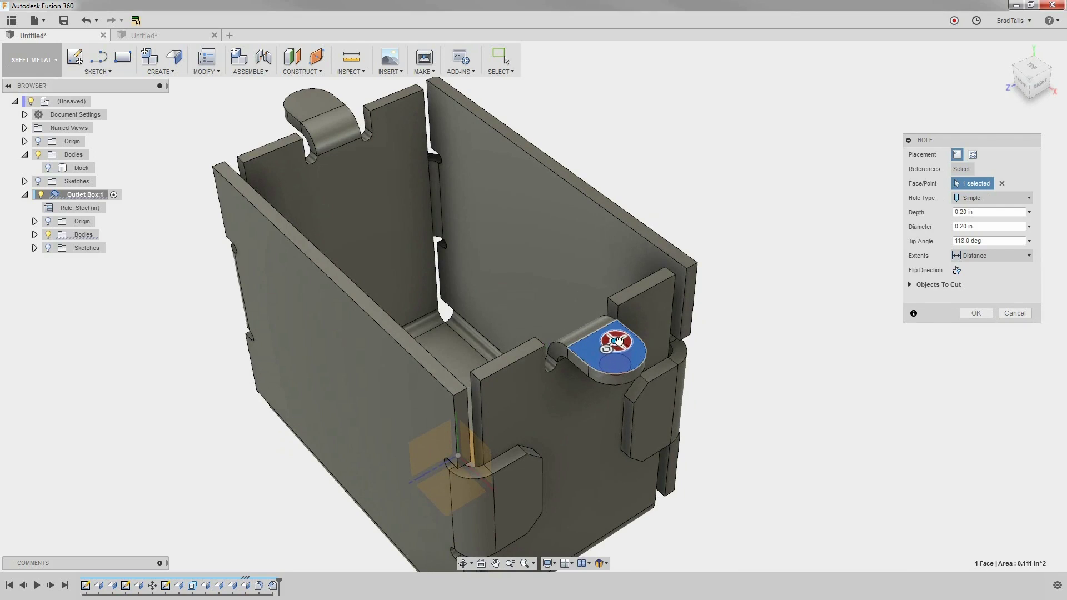
{"action": "left_click_drag", "start_coordinate": [618, 340], "coordinate": [616, 350]}
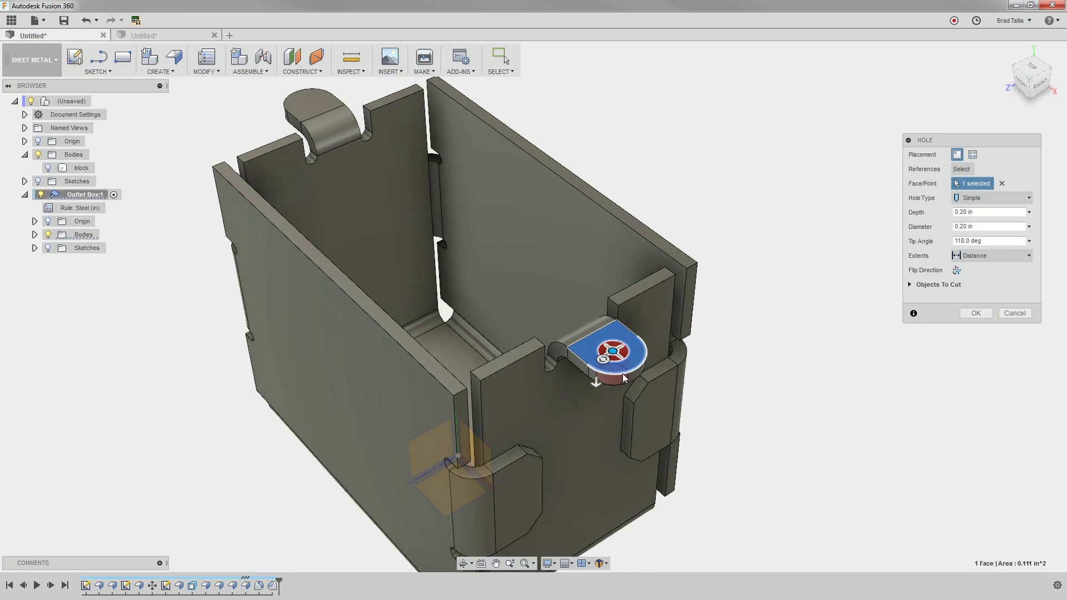
{"action": "left_click", "coordinate": [975, 313]}
- Cut a matching simple hole, 0.20 in diameter and 0.20 in deep, centred on the rounded end of the opposite top tab
{"action": "key", "text": "h"}
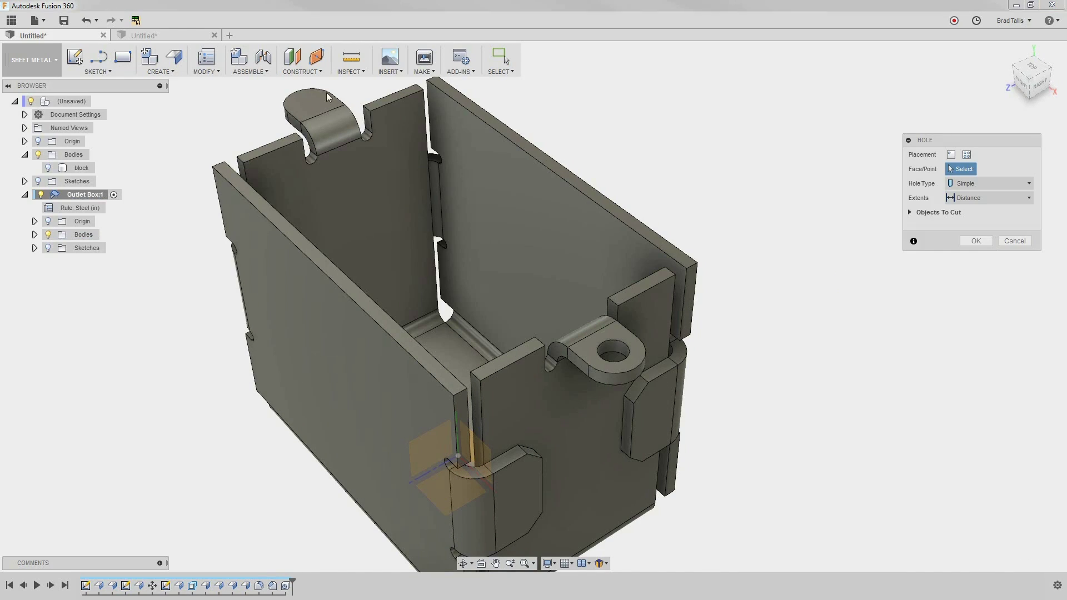
{"action": "left_click", "coordinate": [321, 99]}
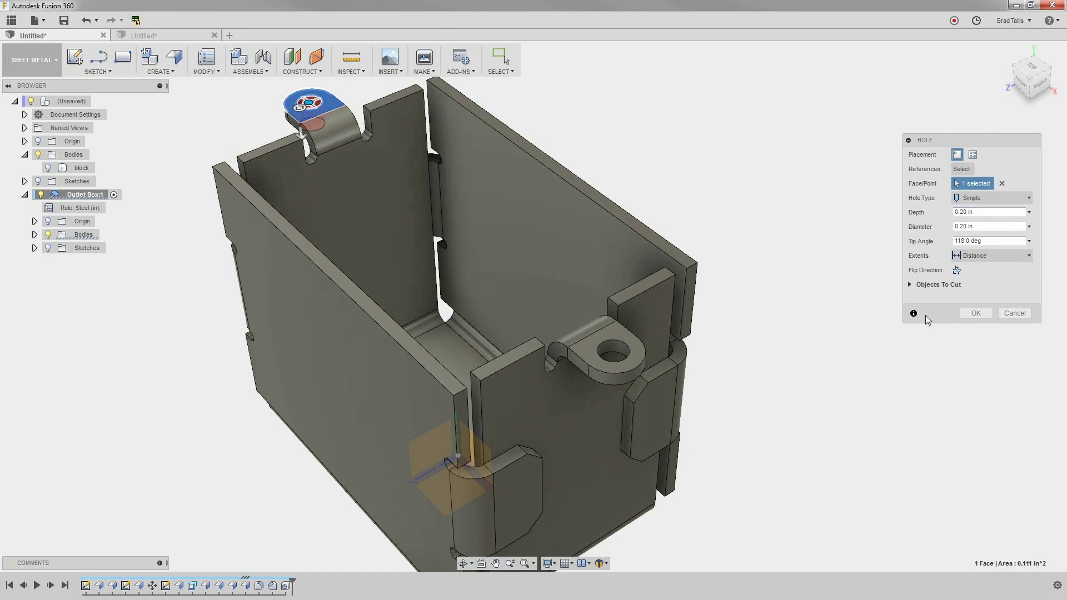
{"action": "left_click", "coordinate": [972, 317]}
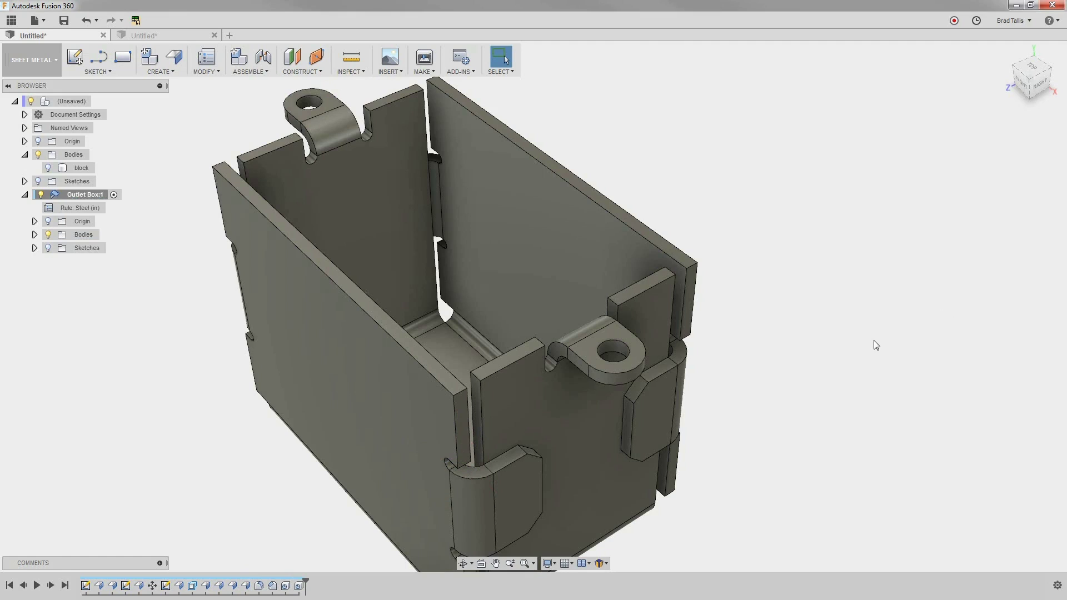
- Unfold all bends of the outlet box, keeping the inside bottom face stationary
{"action": "scroll", "coordinate": [876, 345], "scroll_direction": "down", "scroll_amount": 5}
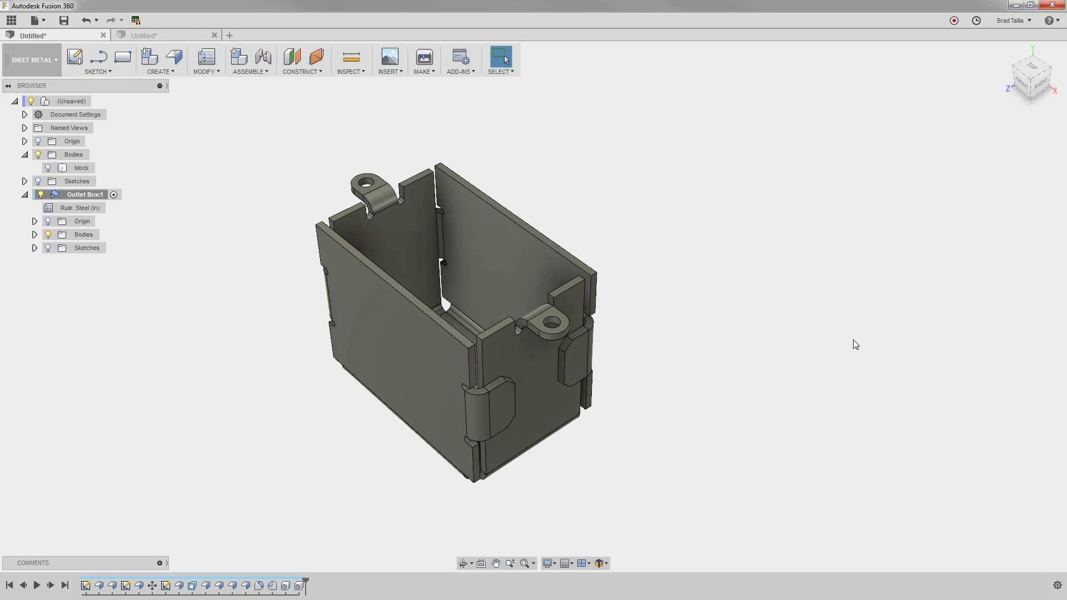
{"action": "left_click", "coordinate": [215, 71]}
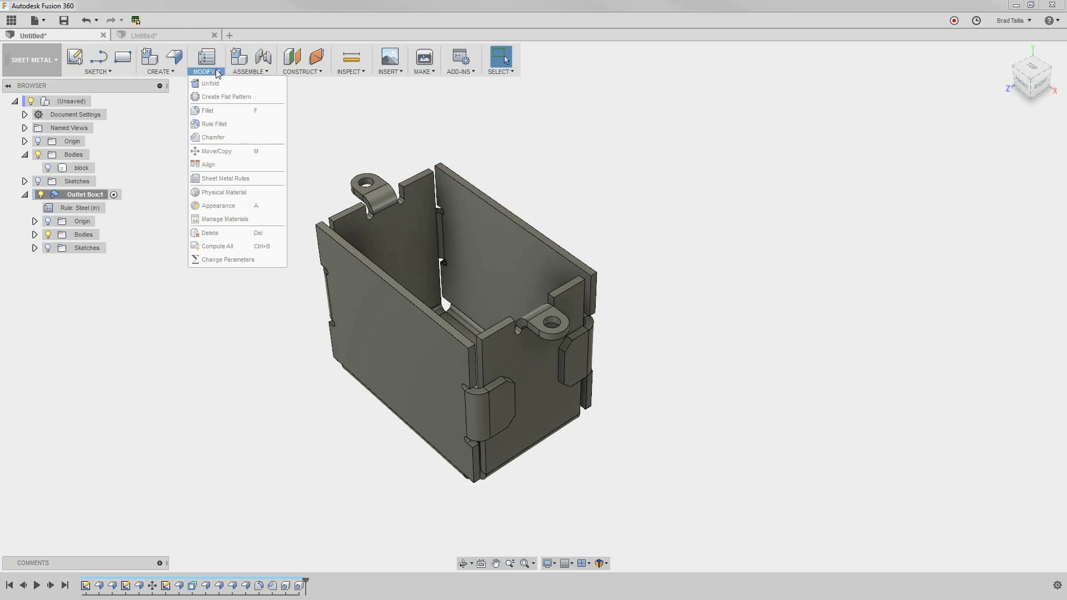
{"action": "left_click", "coordinate": [222, 83]}
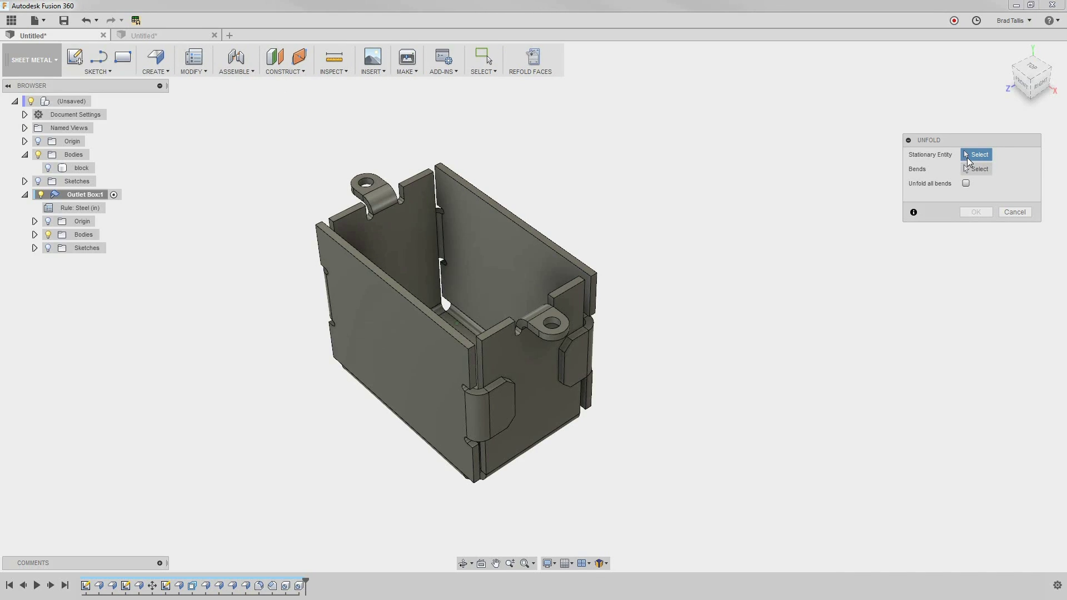
{"action": "middle_click_drag", "start_coordinate": [500, 311], "coordinate": [469, 291], "text": "shift"}
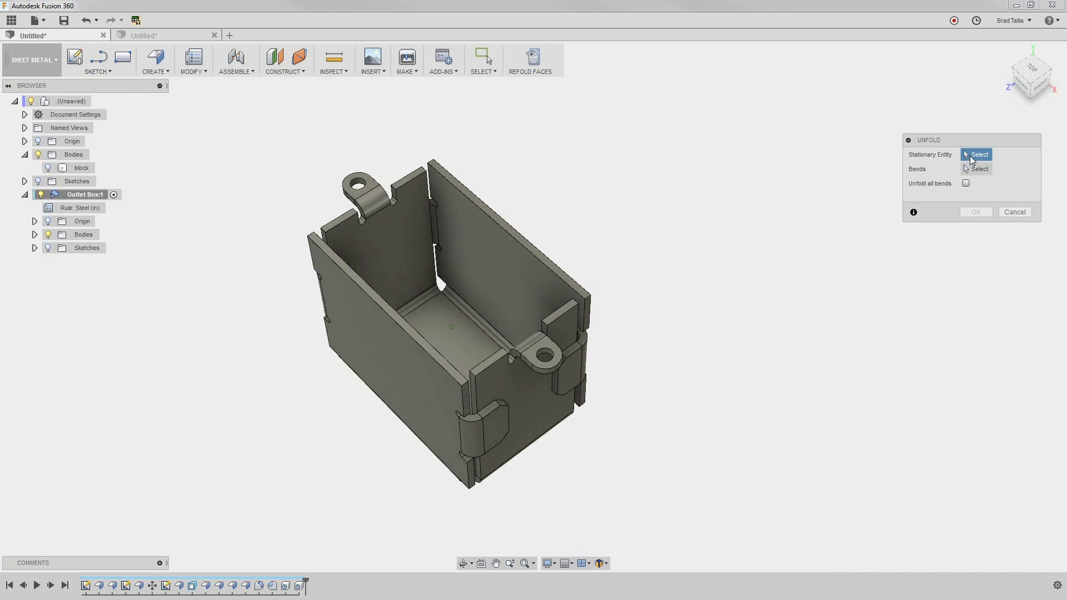
{"action": "left_click", "coordinate": [447, 313]}
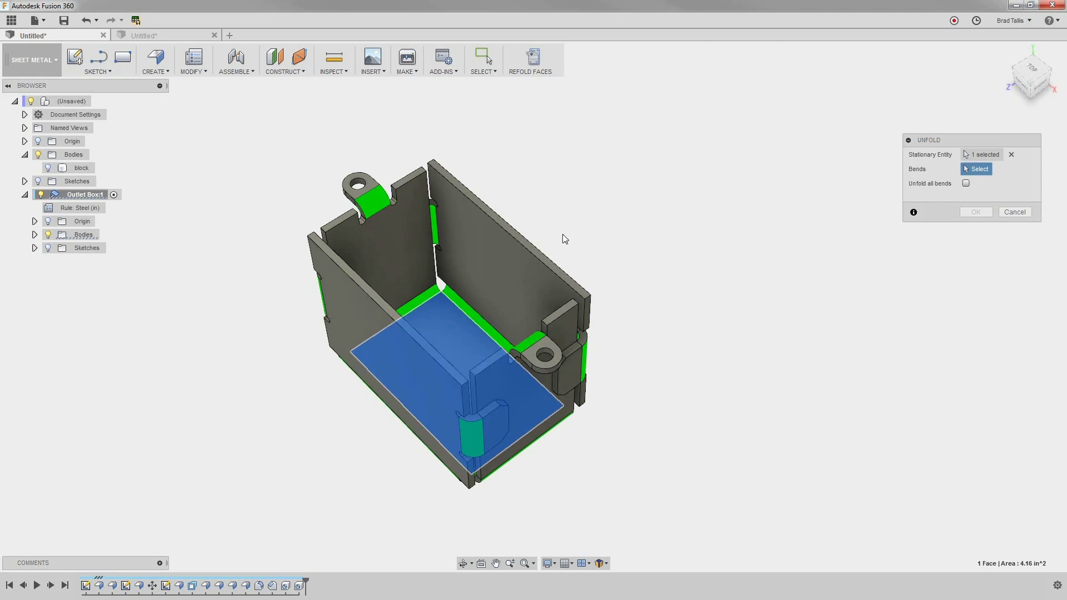
{"action": "middle_click_drag", "start_coordinate": [565, 236], "coordinate": [649, 240], "text": "shift"}
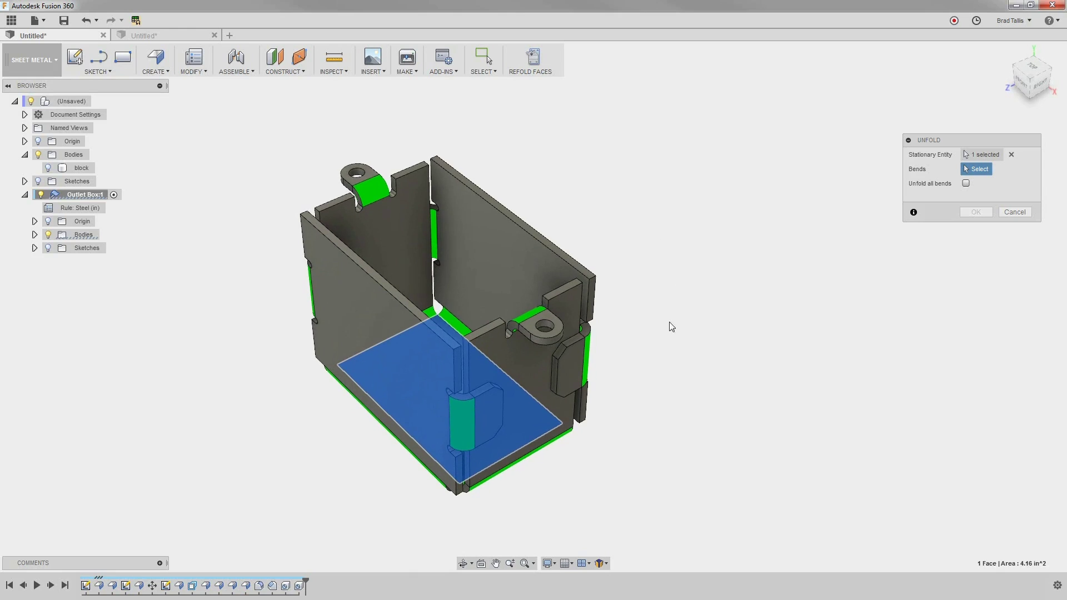
{"action": "middle_click_drag", "start_coordinate": [435, 493], "coordinate": [421, 462], "text": "shift"}
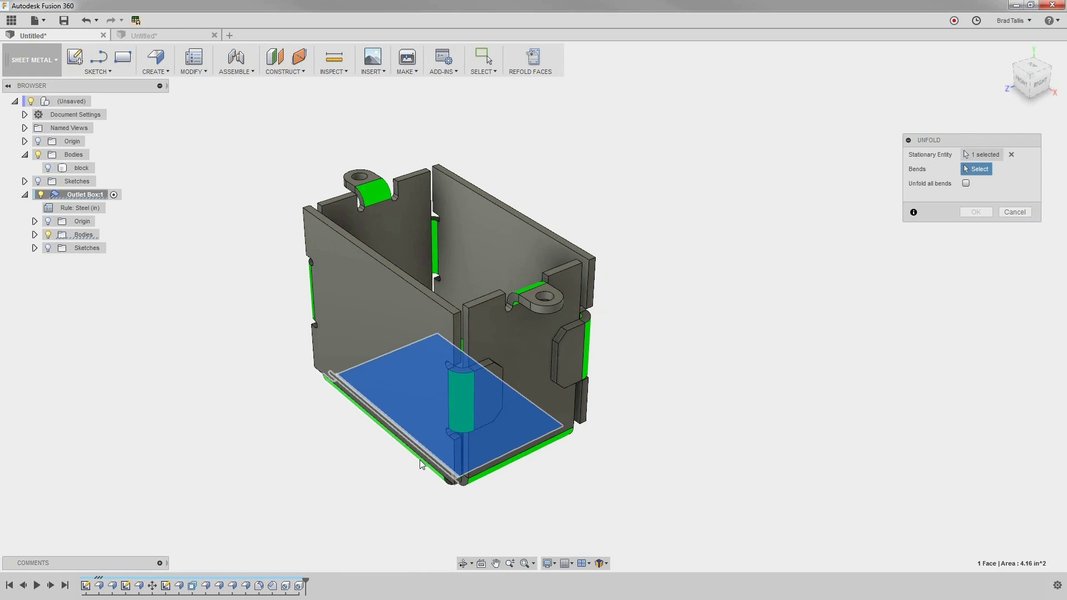
{"action": "mouse_move", "coordinate": [419, 460]}
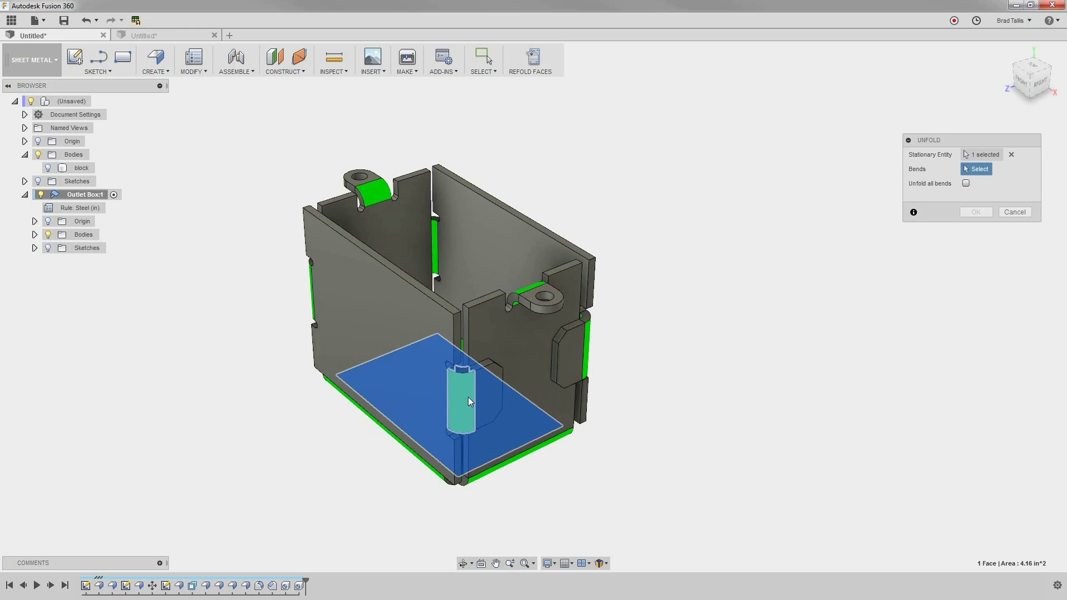
{"action": "left_click", "coordinate": [965, 184]}
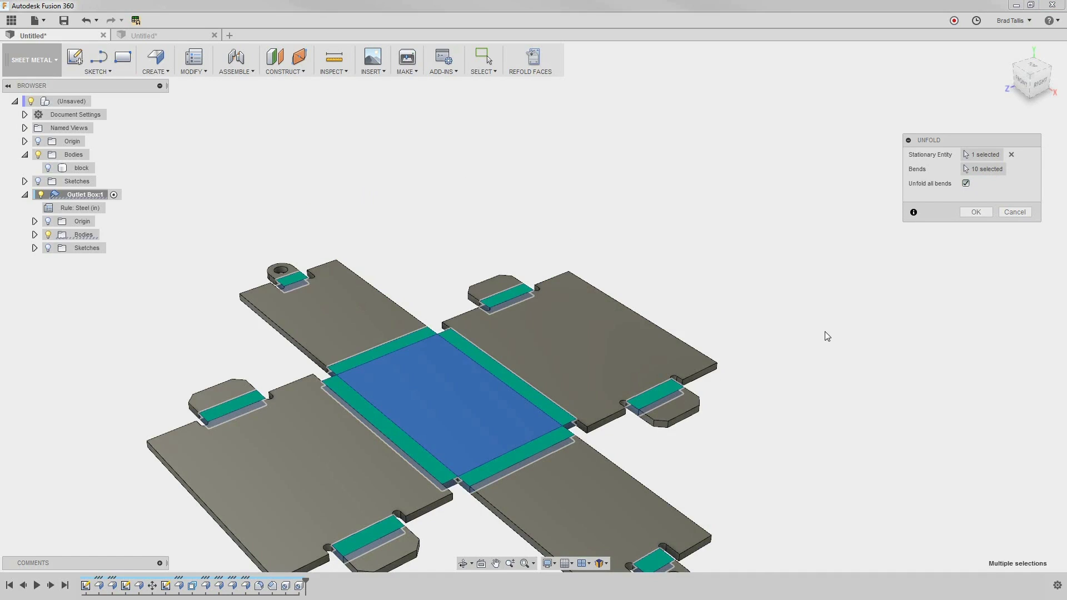
{"action": "left_click", "coordinate": [975, 212]}
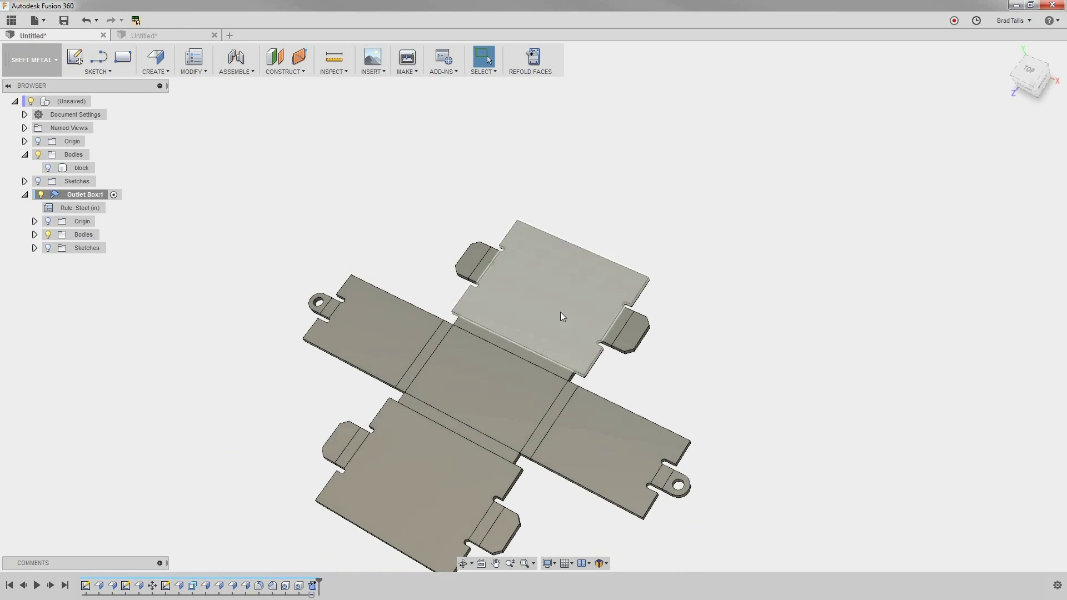
- Create a sketch on the flattened face of one long side wall
{"action": "left_click", "coordinate": [548, 305]}
{"action": "right_click", "coordinate": [548, 306]}
{"action": "left_click", "coordinate": [544, 364]}
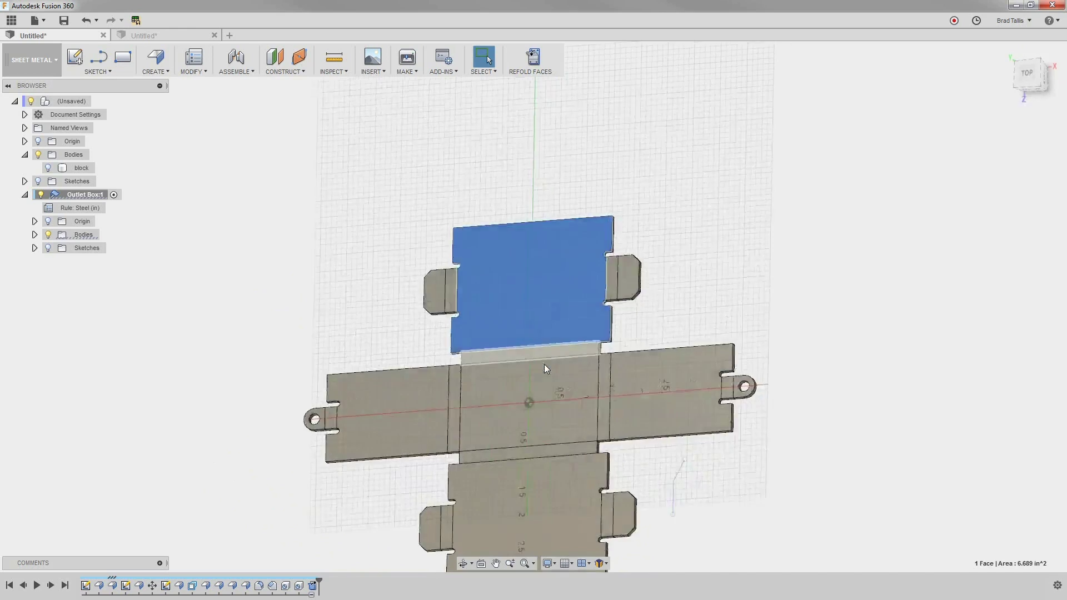
{"action": "left_click_drag", "start_coordinate": [514, 252], "coordinate": [502, 242]}
{"action": "key", "text": "Escape"}
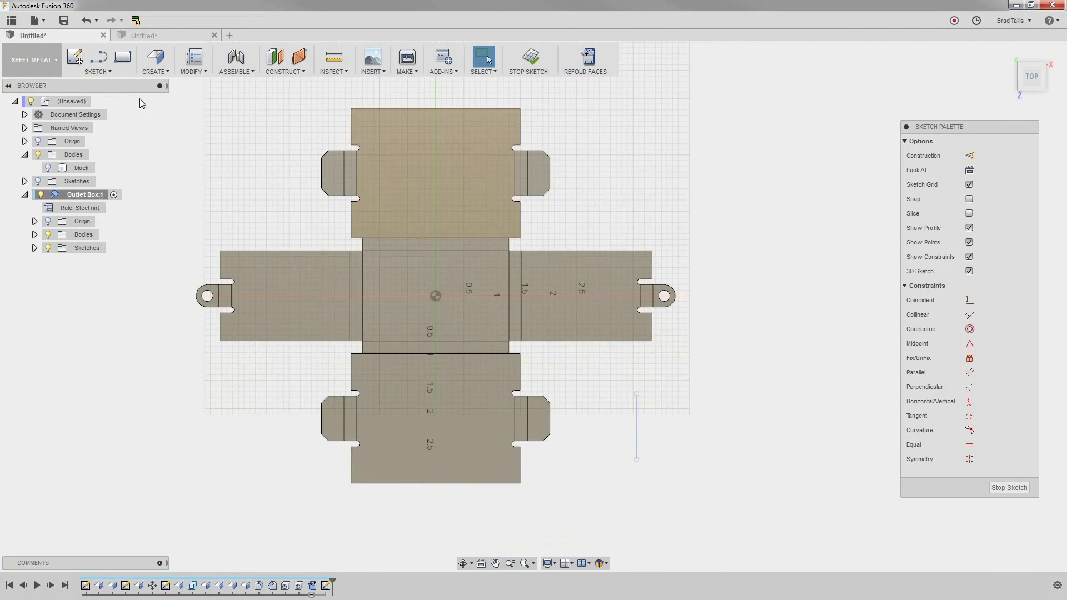
- Draw a center-to-center slot running from one long side wall across the base to the opposite side wall, and finish the sketch
{"action": "left_click", "coordinate": [101, 73]}
{"action": "mouse_move", "coordinate": [98, 173]}
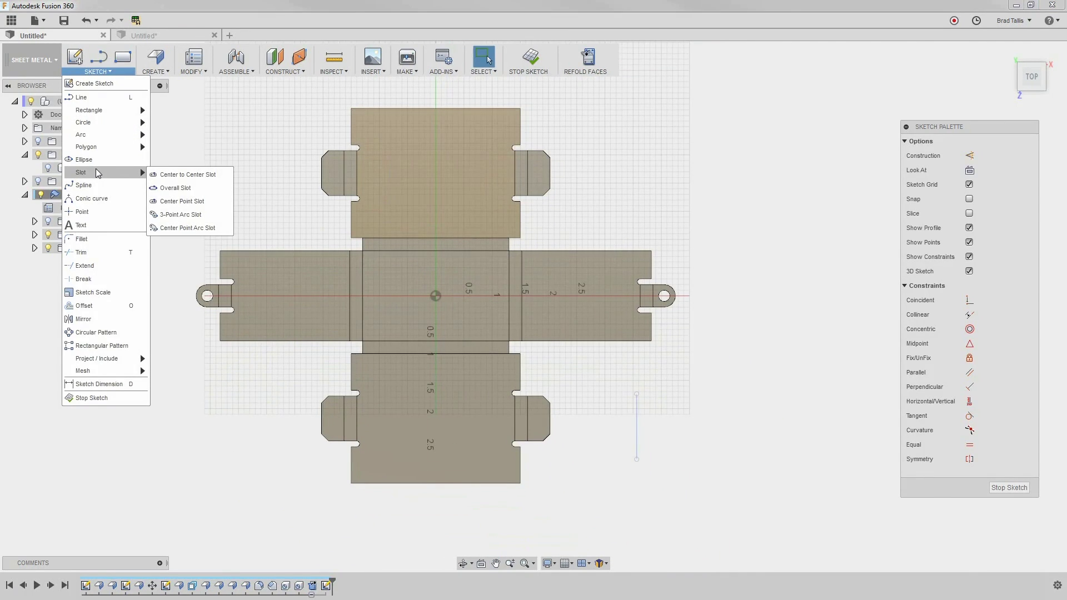
{"action": "left_click", "coordinate": [160, 177]}
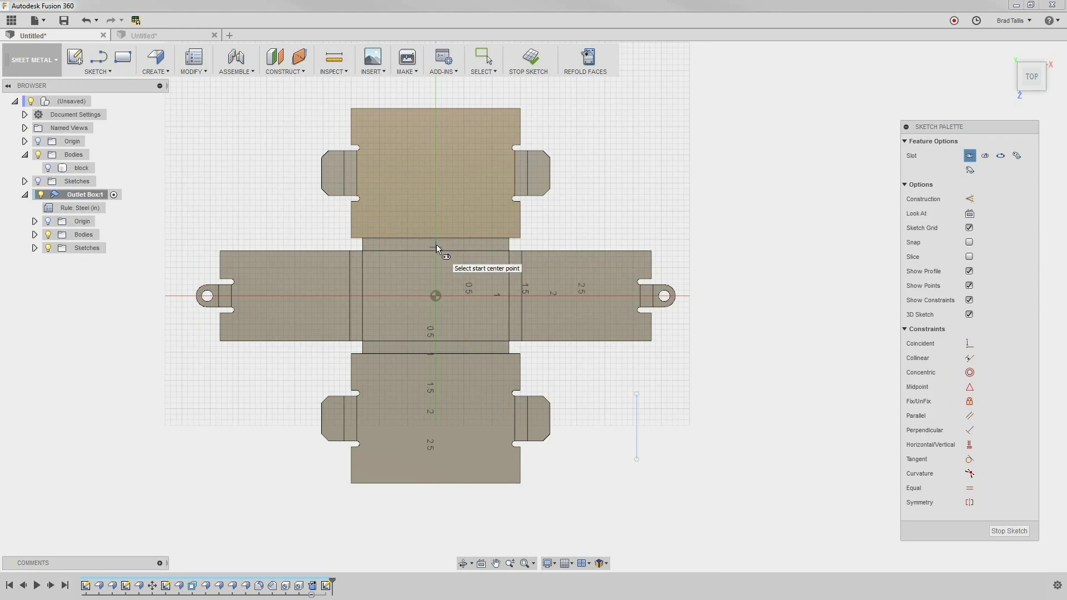
{"action": "left_click", "coordinate": [436, 172]}
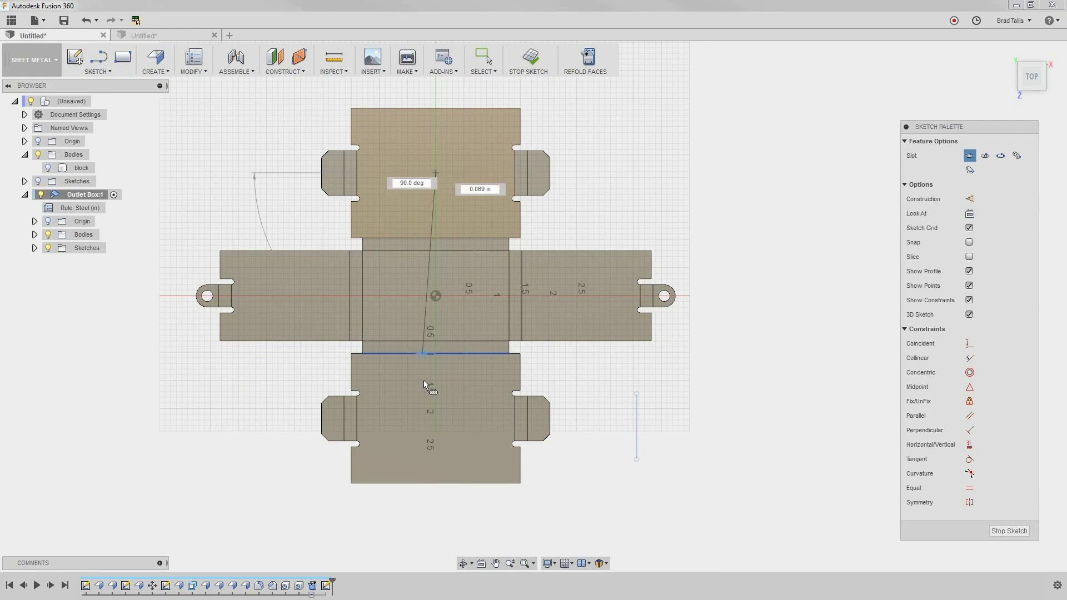
{"action": "left_click", "coordinate": [435, 416]}
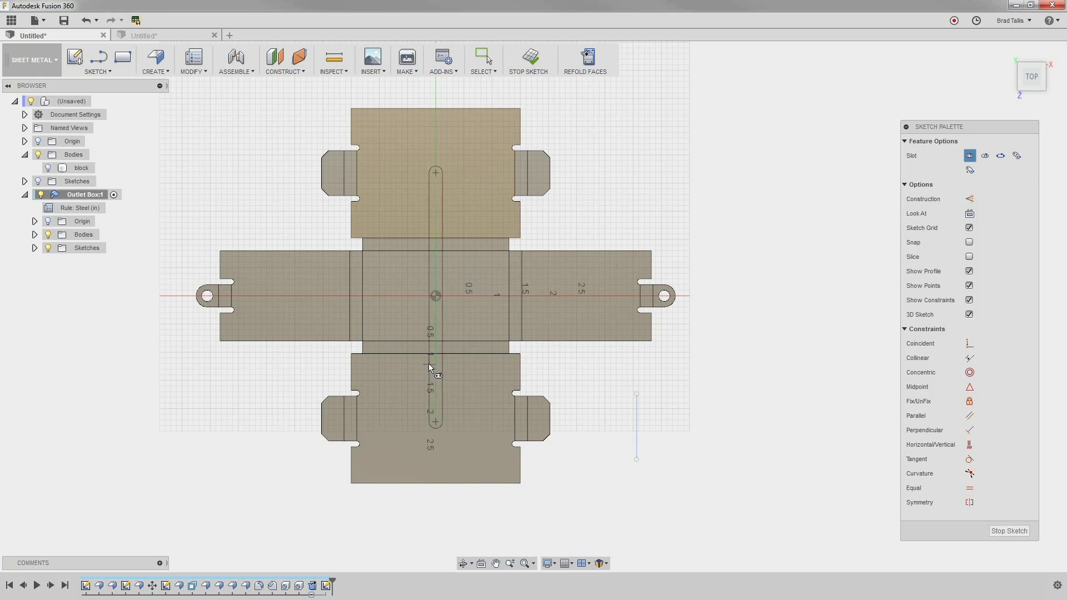
{"action": "left_click", "coordinate": [423, 364]}
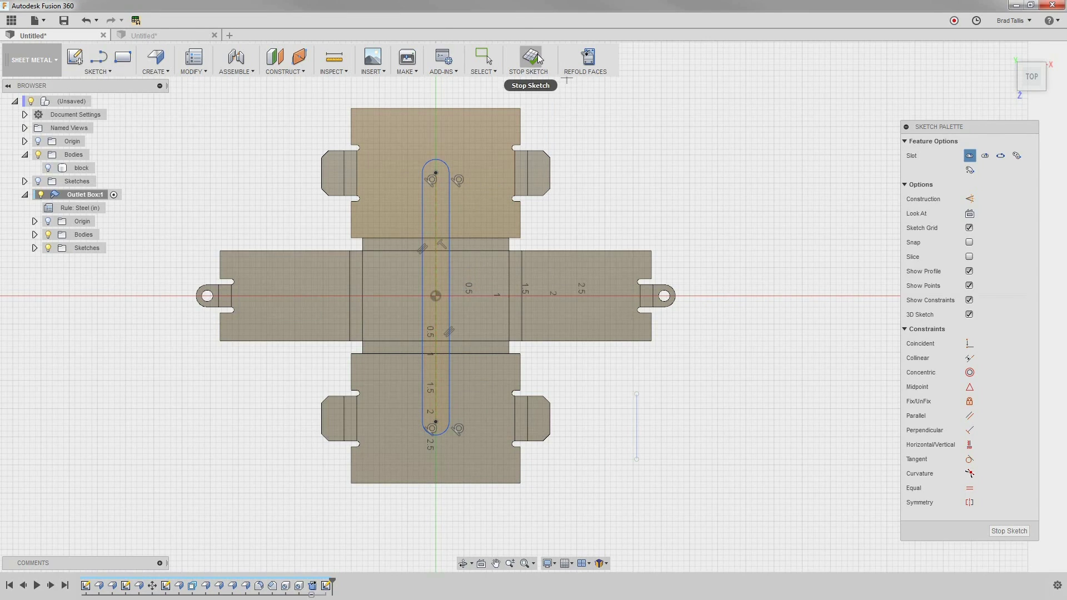
{"action": "left_click", "coordinate": [538, 57]}
- Cut both slot profiles through the unfolded sheet with Press Pull and hide the component's sketches
{"action": "left_click", "coordinate": [553, 235]}
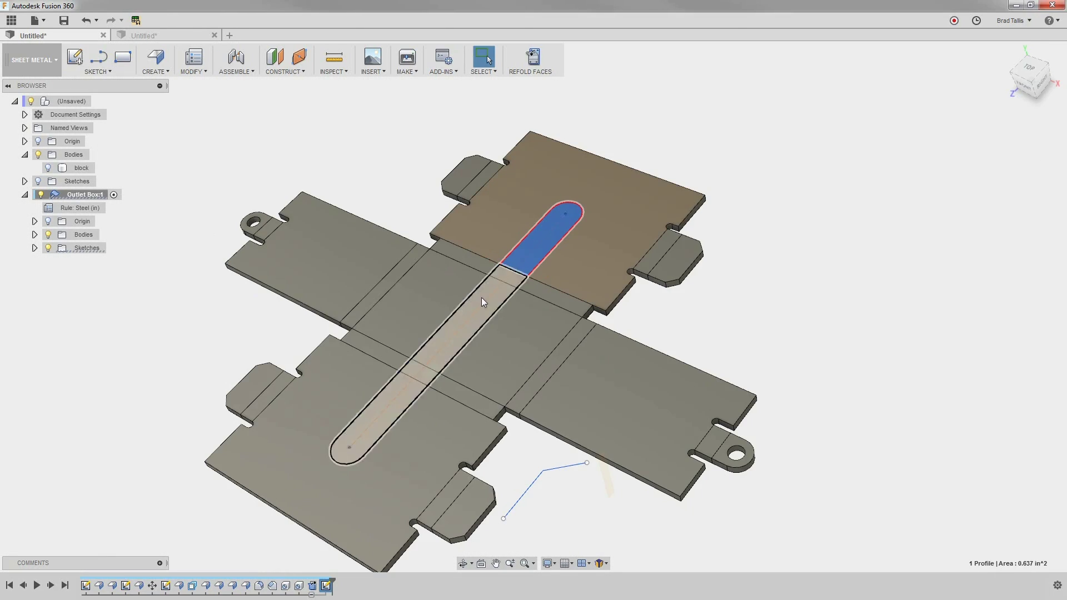
{"action": "right_click", "coordinate": [461, 317]}
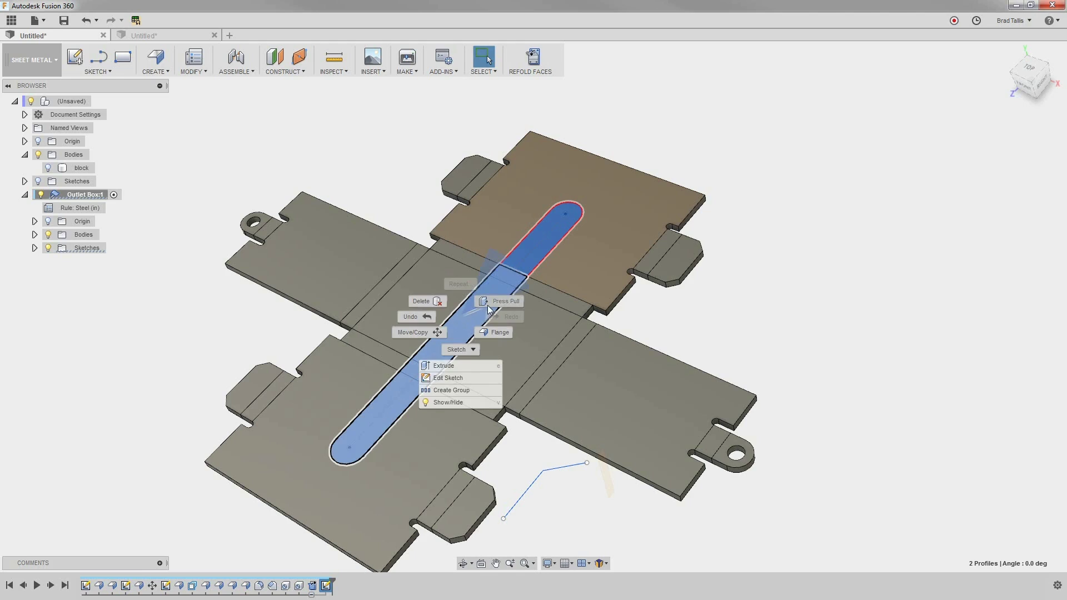
{"action": "left_click", "coordinate": [496, 300]}
{"action": "left_click_drag", "start_coordinate": [424, 356], "coordinate": [442, 392]}
{"action": "left_click", "coordinate": [975, 290]}
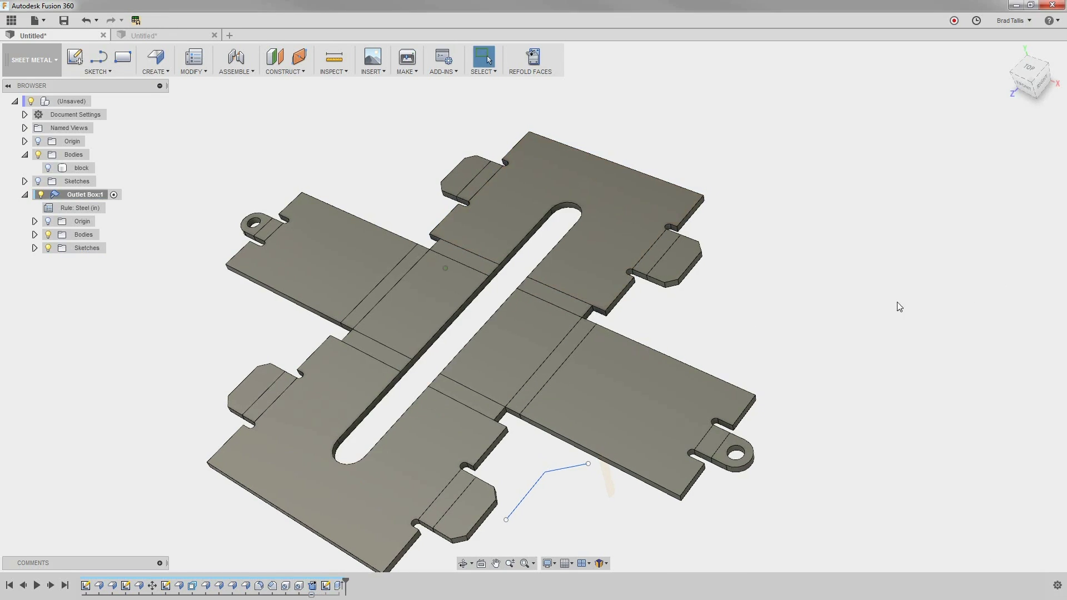
{"action": "left_click", "coordinate": [48, 247]}
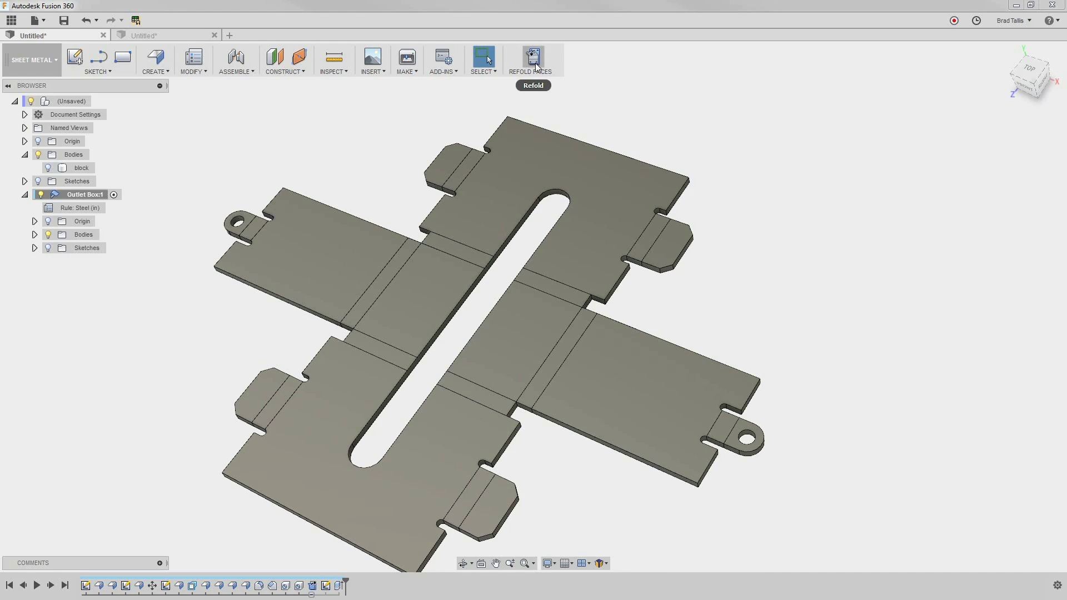